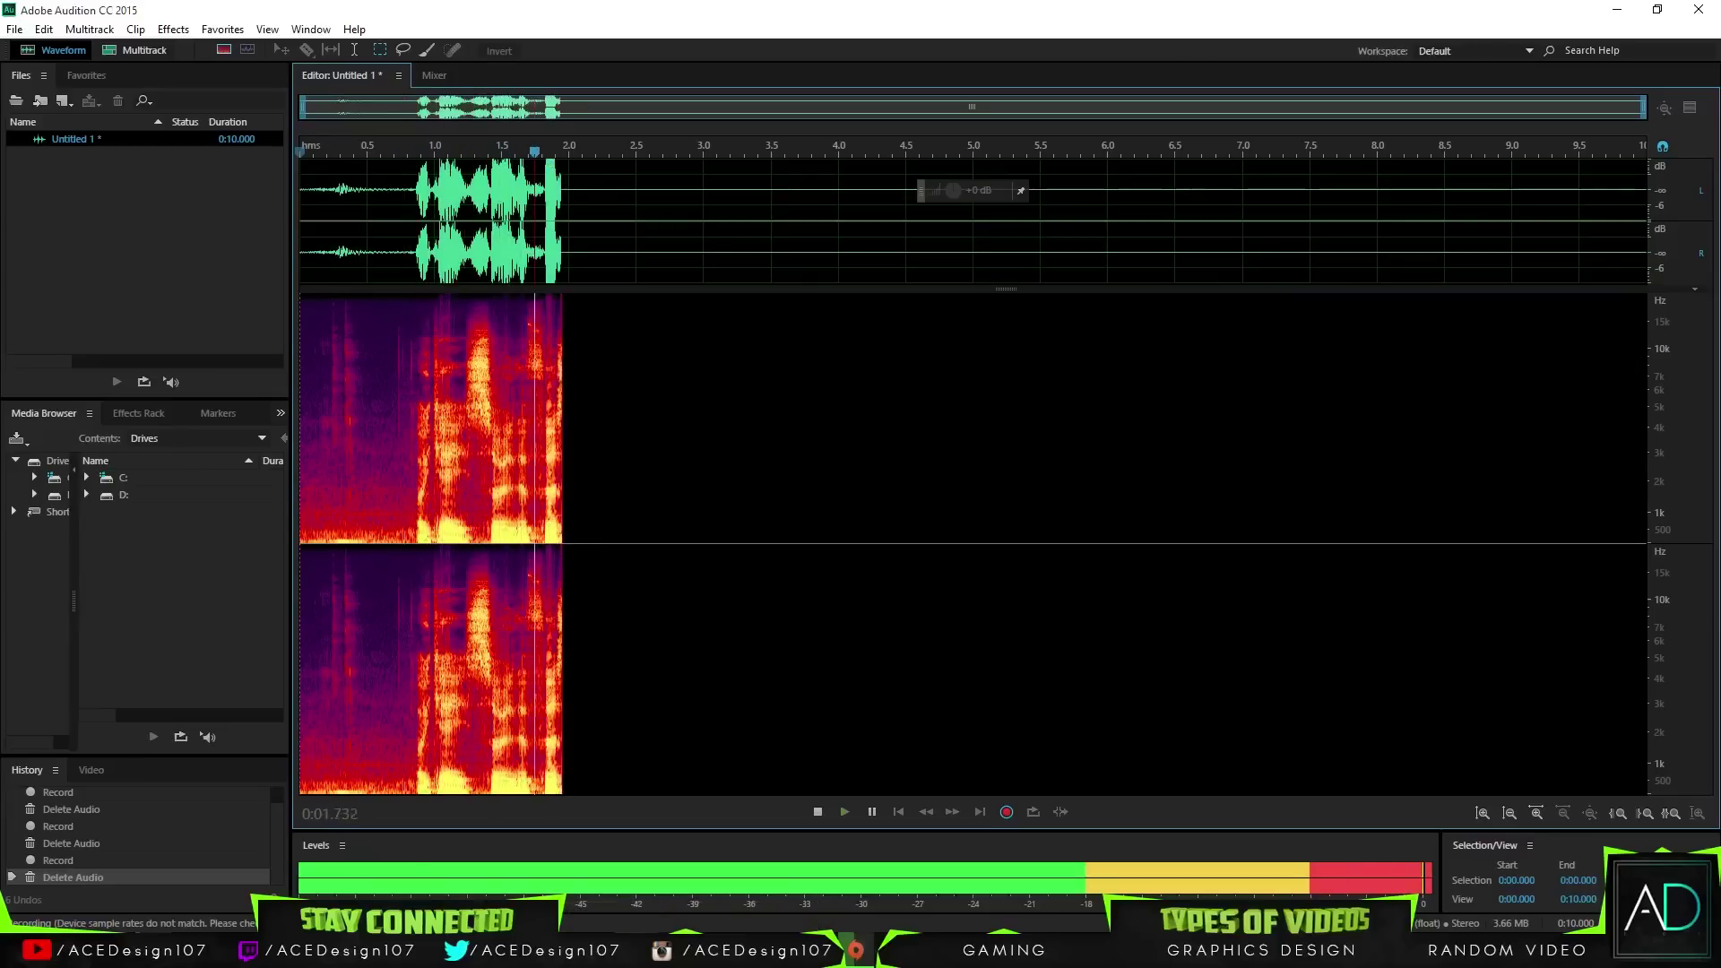
- Switch from Audition to Photoshop and open asasd.png from the Desktop
{"action": "left_click", "coordinate": [772, 932]}
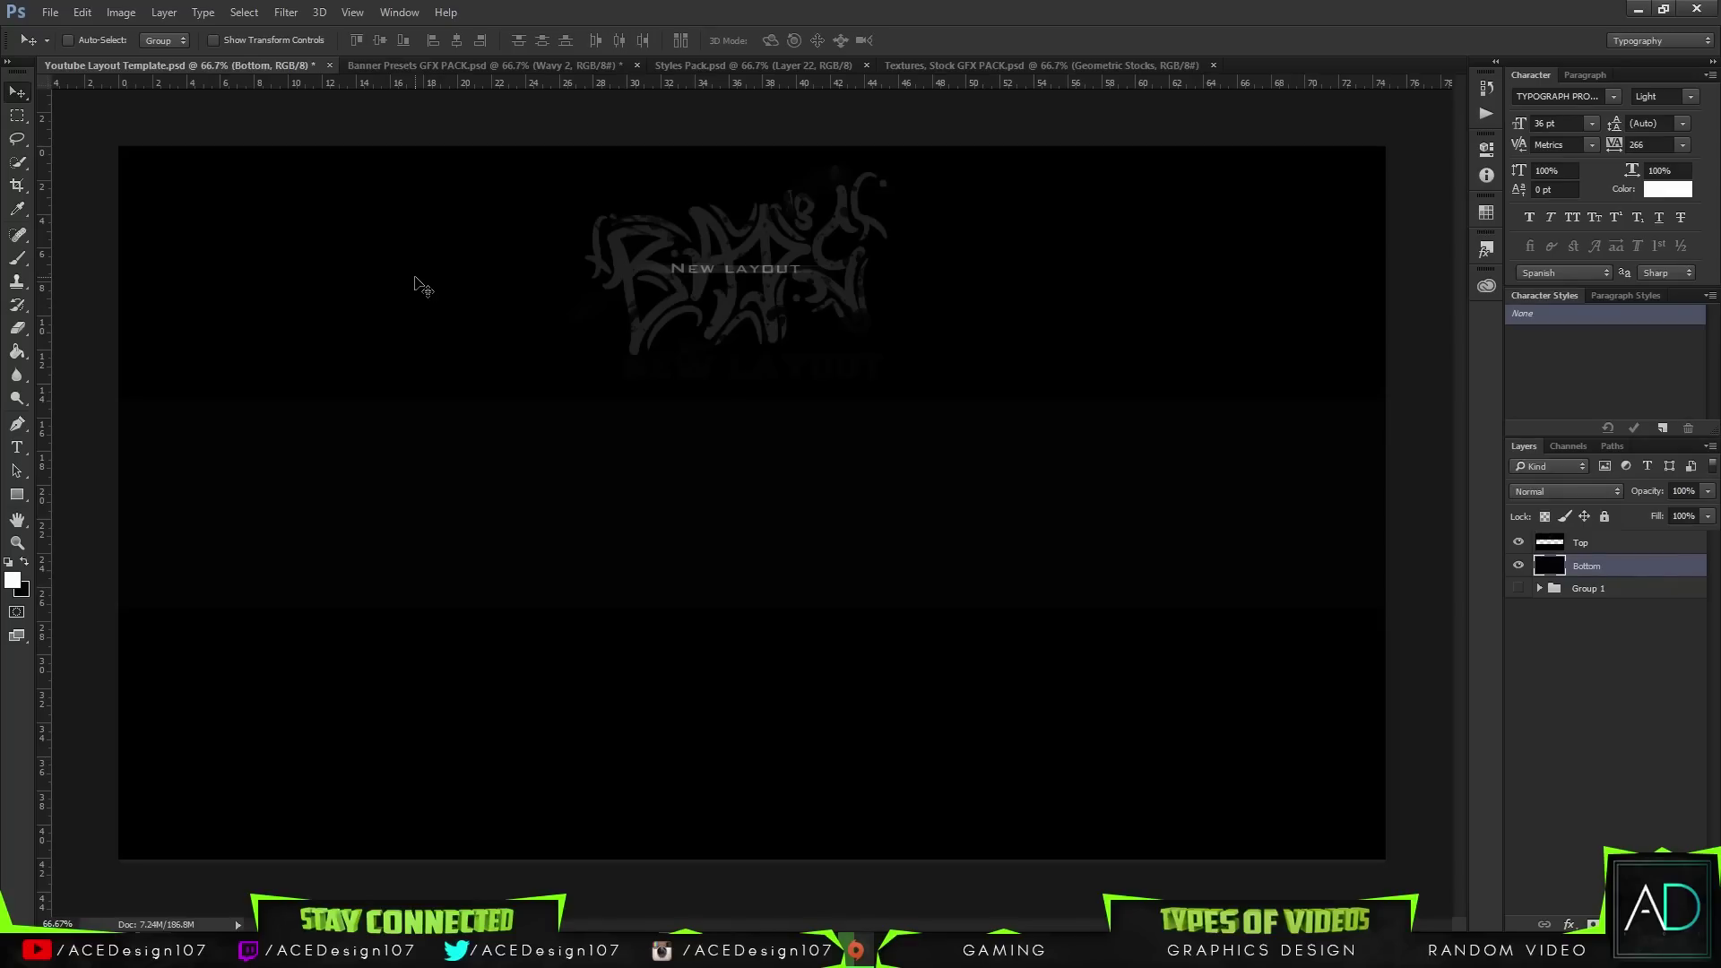
{"action": "left_click", "coordinate": [50, 12]}
{"action": "left_click", "coordinate": [65, 49]}
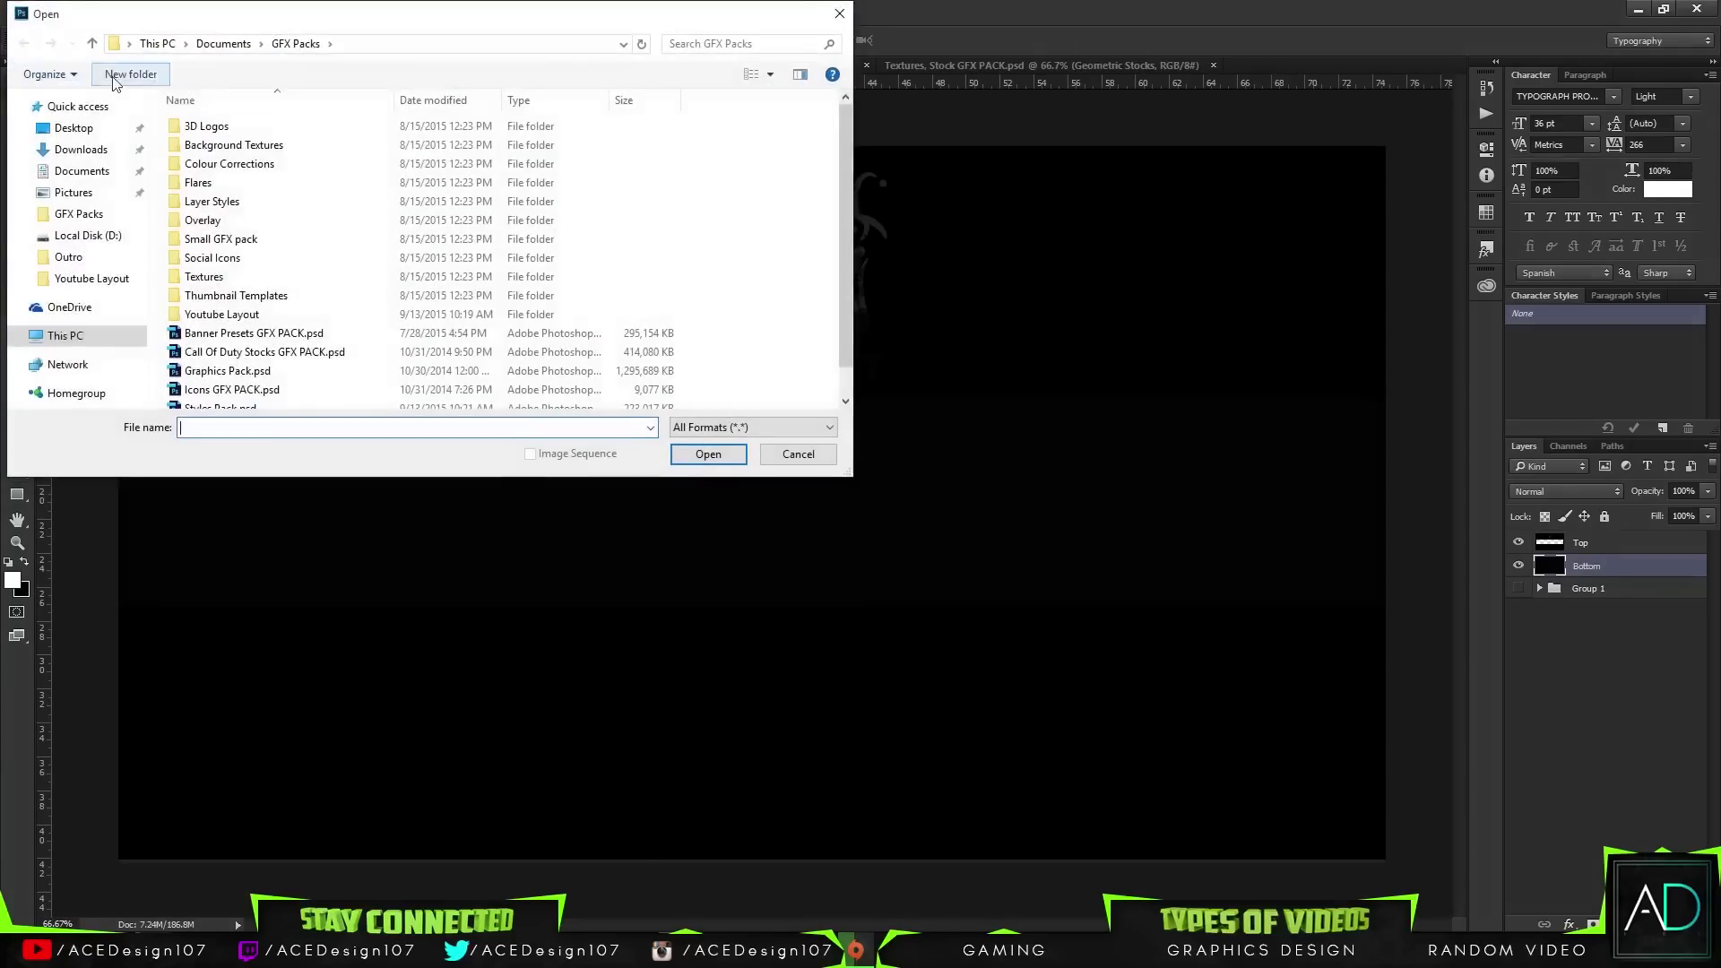
{"action": "left_click", "coordinate": [87, 134]}
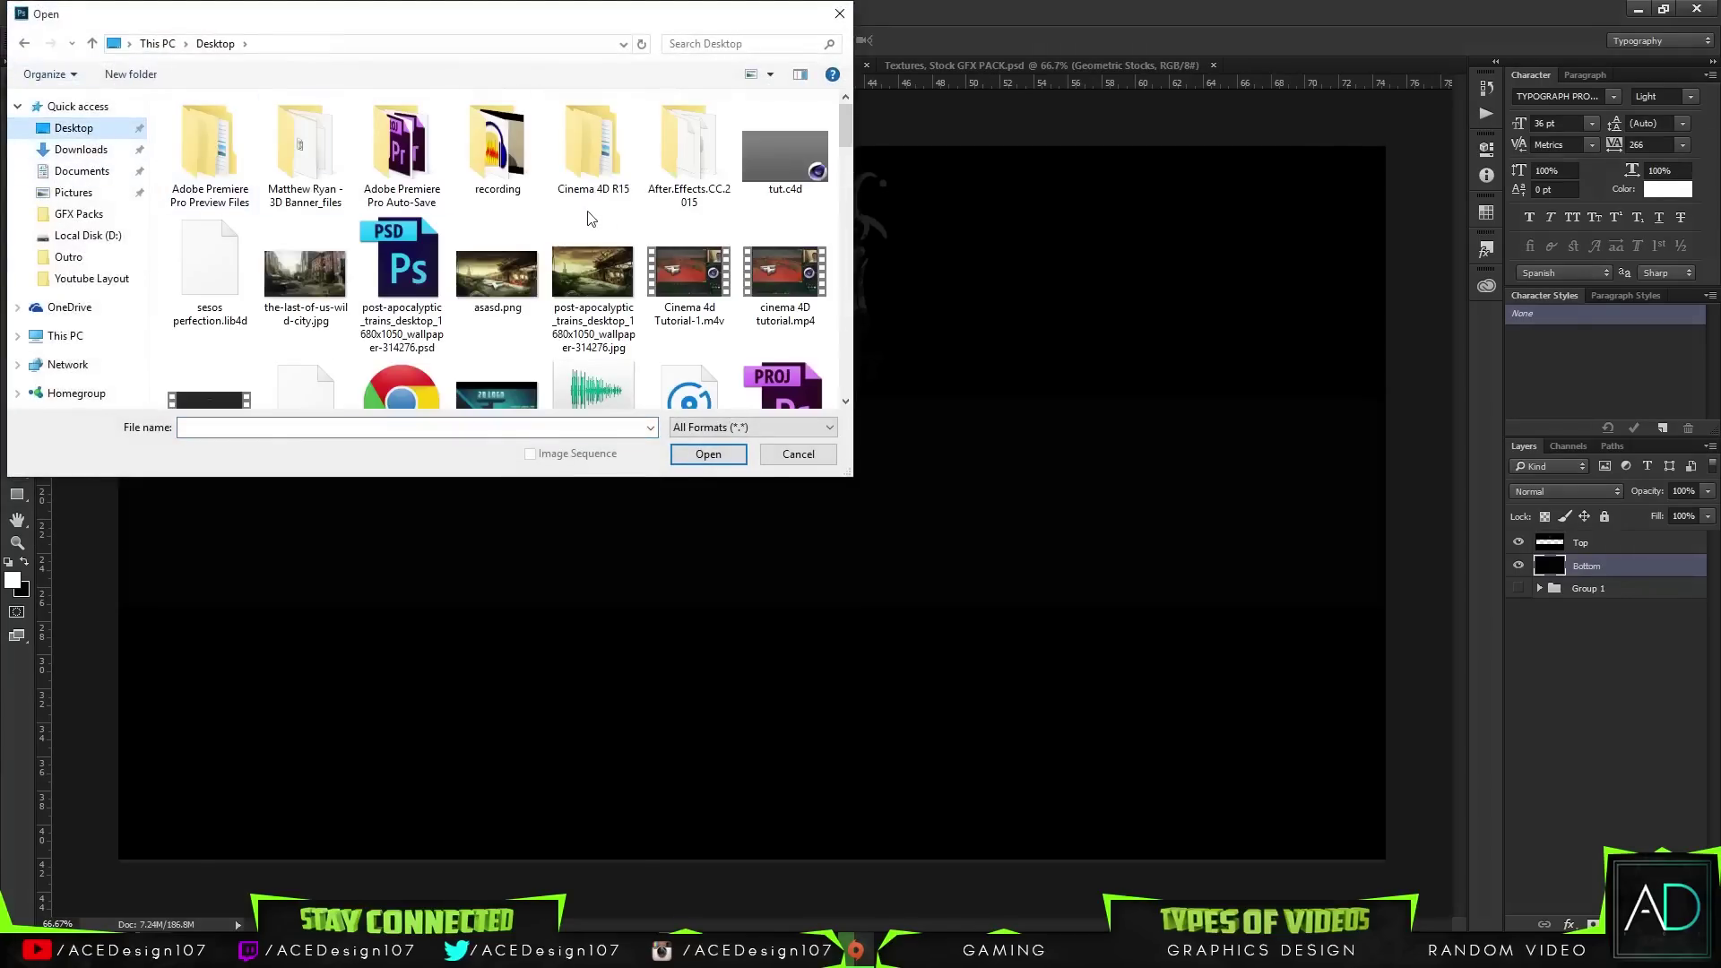
{"action": "left_click", "coordinate": [497, 269]}
{"action": "left_click", "coordinate": [707, 454]}
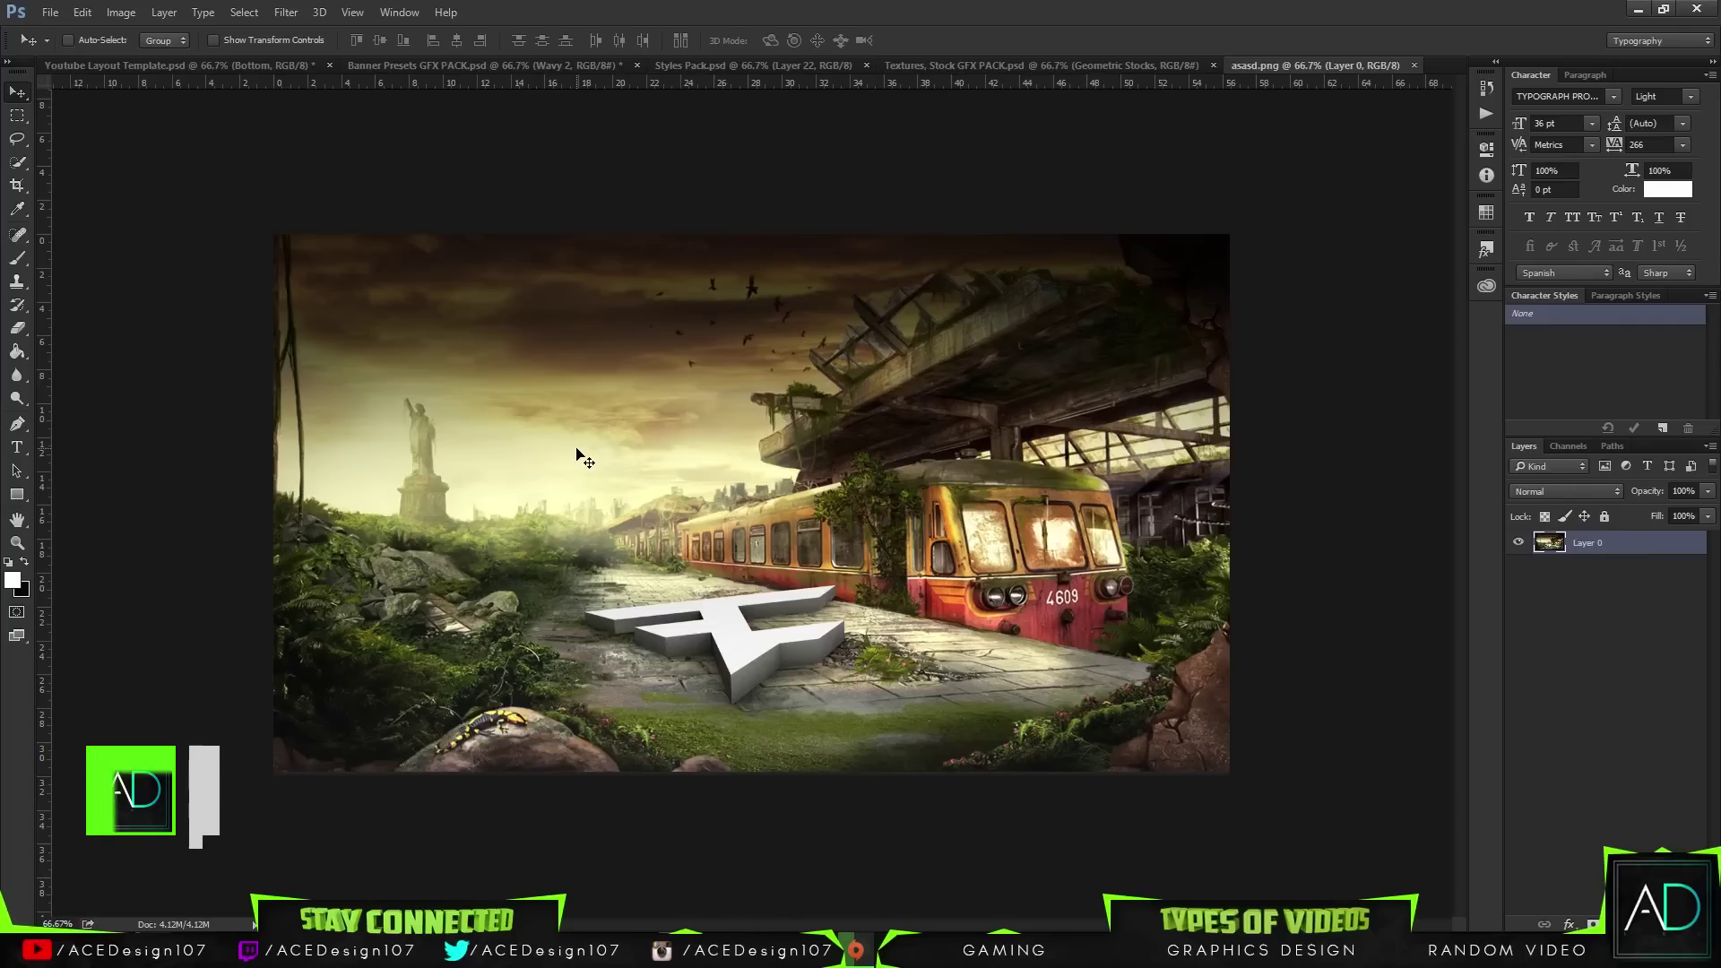
- Copy the train image into Youtube Layout Template.psd between the Top and Bottom layers, close asasd.png, and position the image in the banner strip
{"action": "left_click_drag", "start_coordinate": [579, 455], "coordinate": [1043, 303]}
{"action": "left_click", "coordinate": [1413, 66]}
{"action": "left_click_drag", "start_coordinate": [982, 533], "coordinate": [933, 500]}
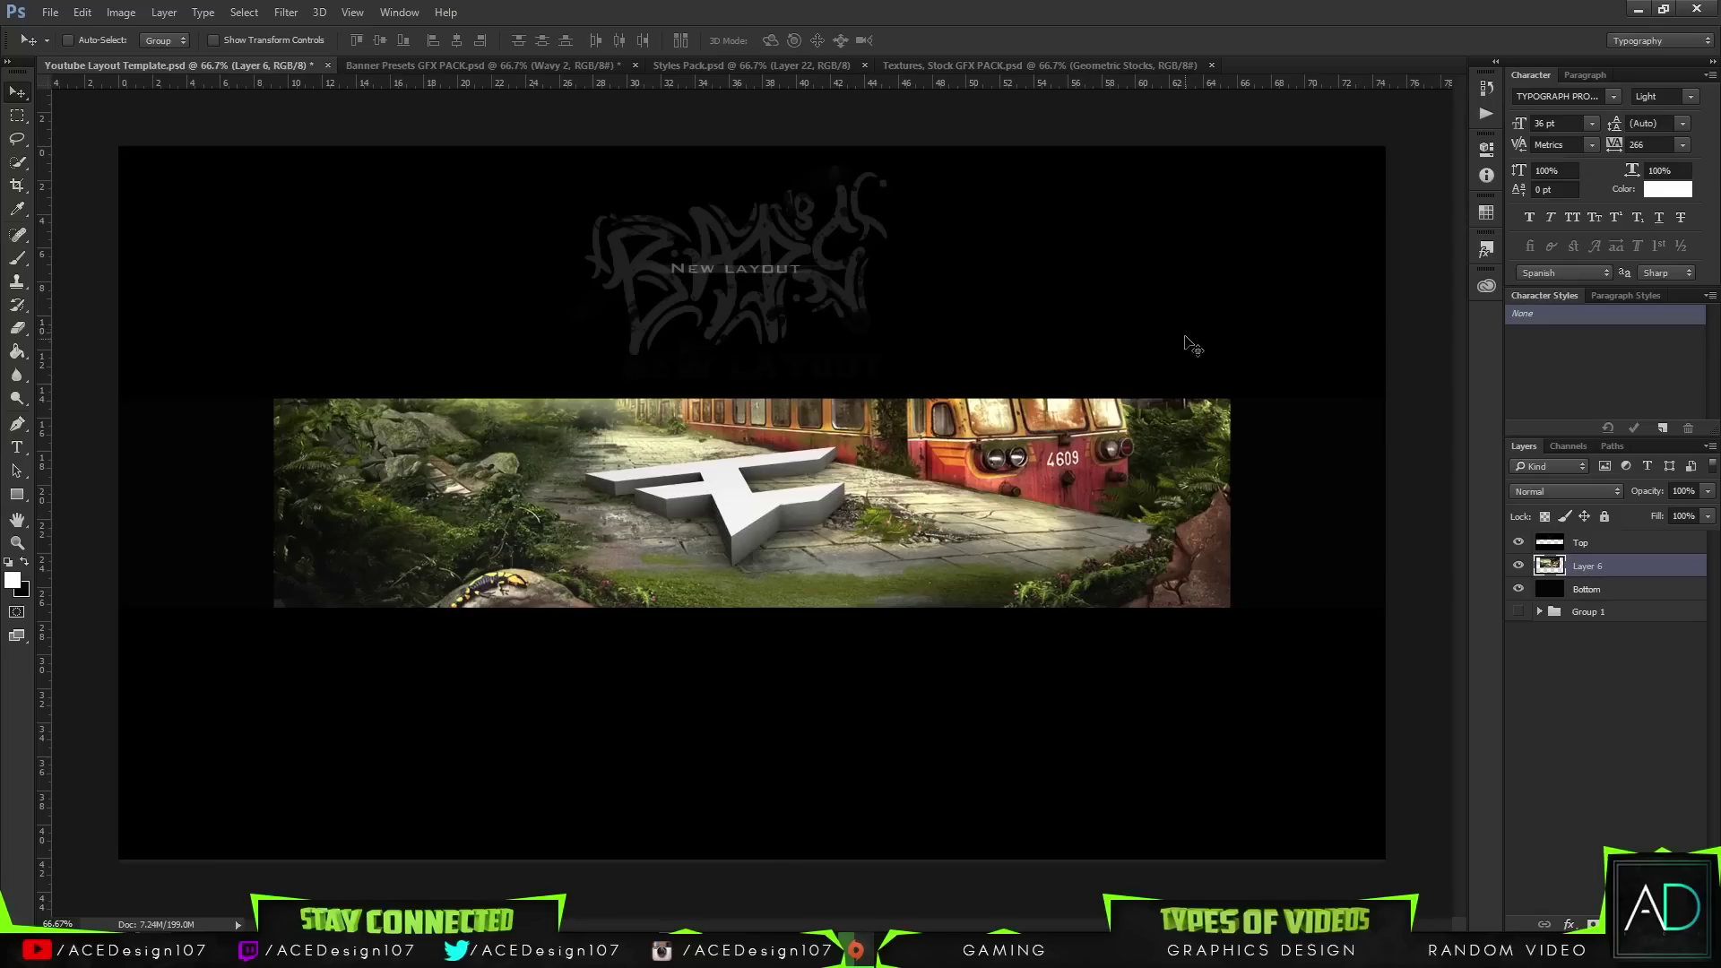
{"action": "key", "text": "ctrl+t"}
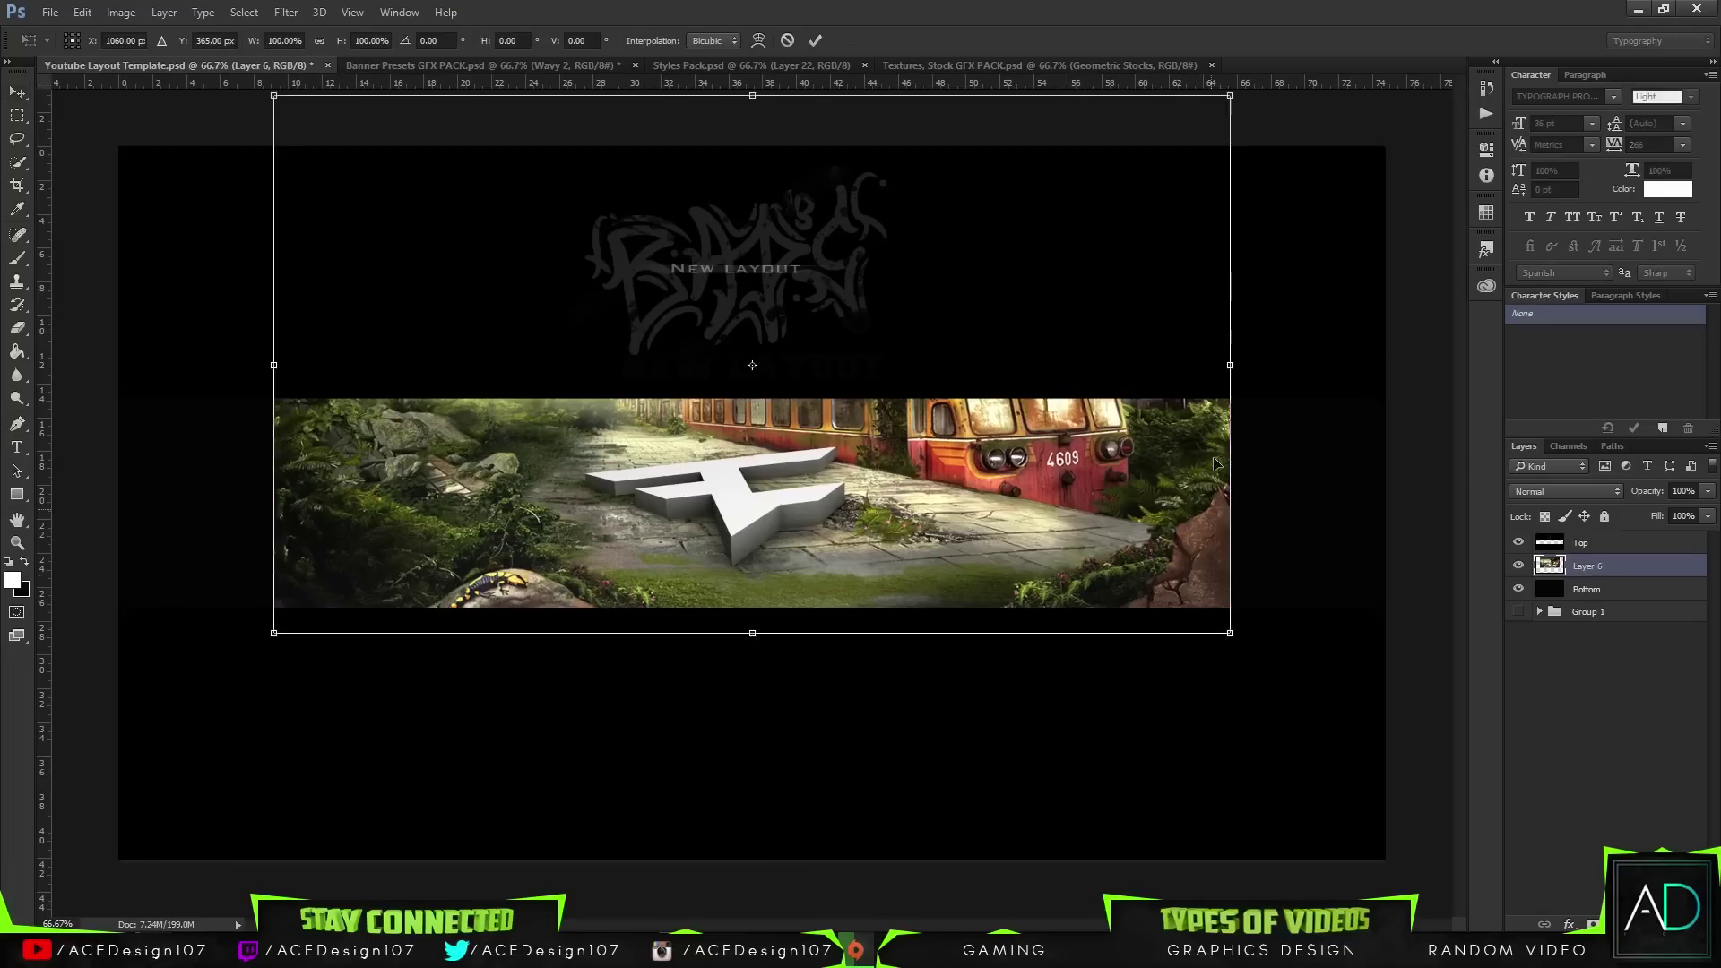
{"action": "left_click_drag", "start_coordinate": [1224, 635], "coordinate": [1071, 459]}
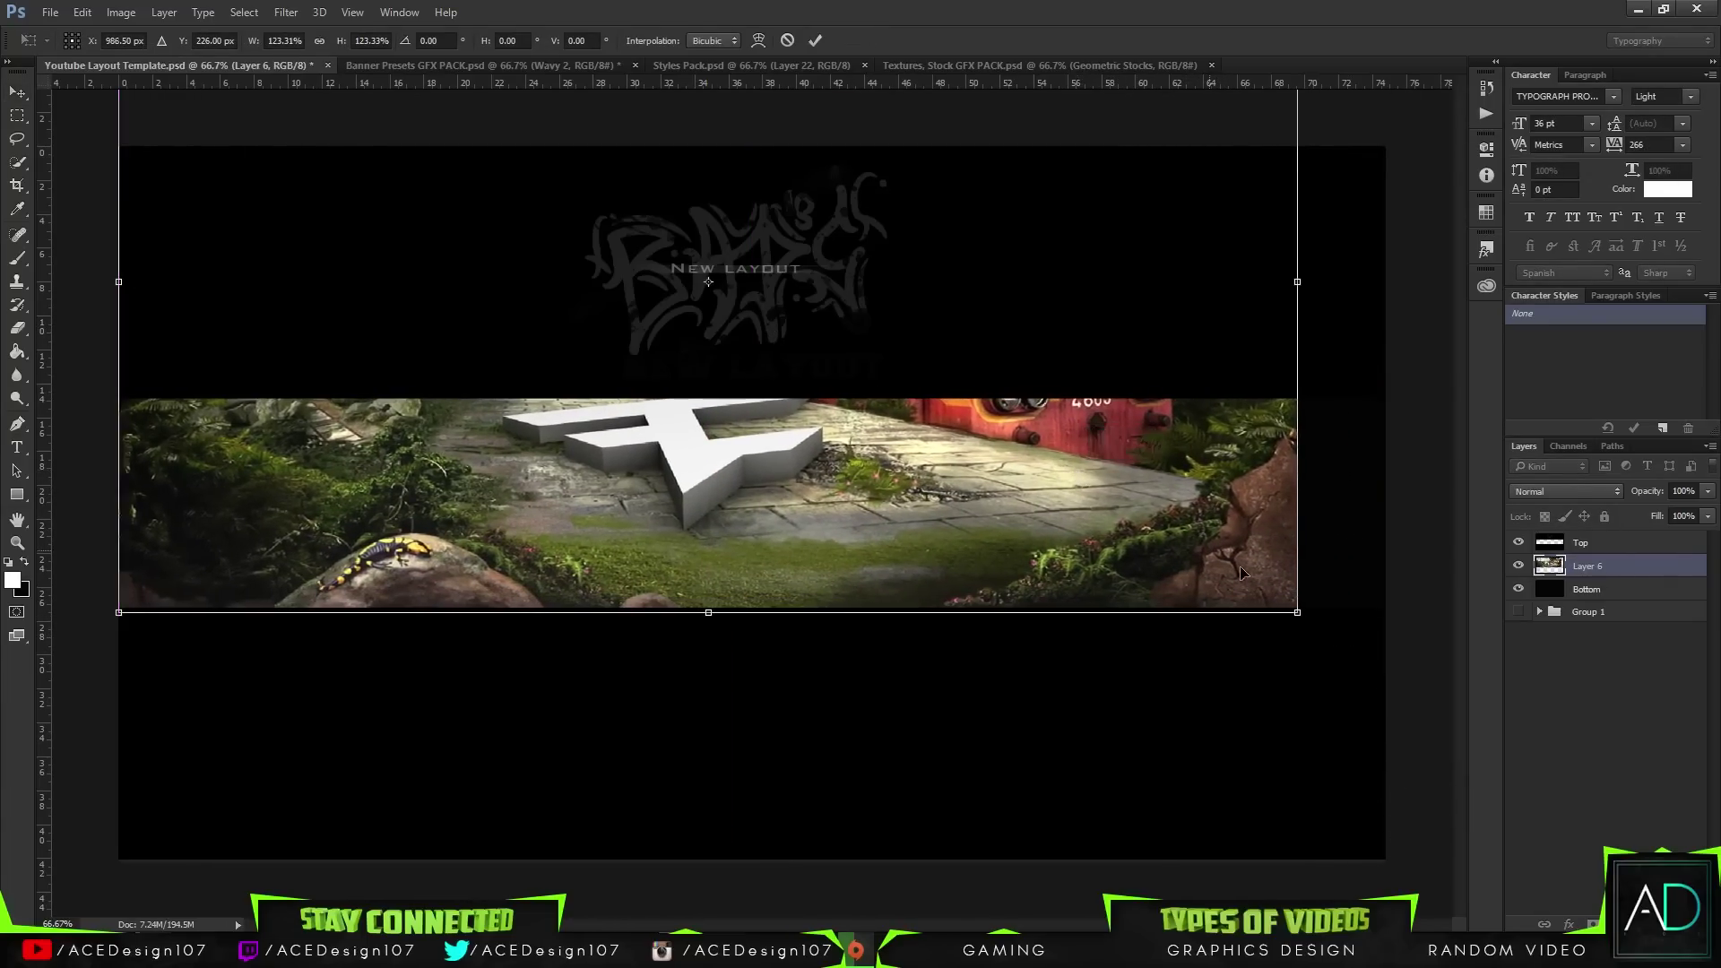
{"action": "left_click_drag", "start_coordinate": [1302, 615], "coordinate": [1421, 655]}
{"action": "left_click_drag", "start_coordinate": [1283, 548], "coordinate": [1302, 567]}
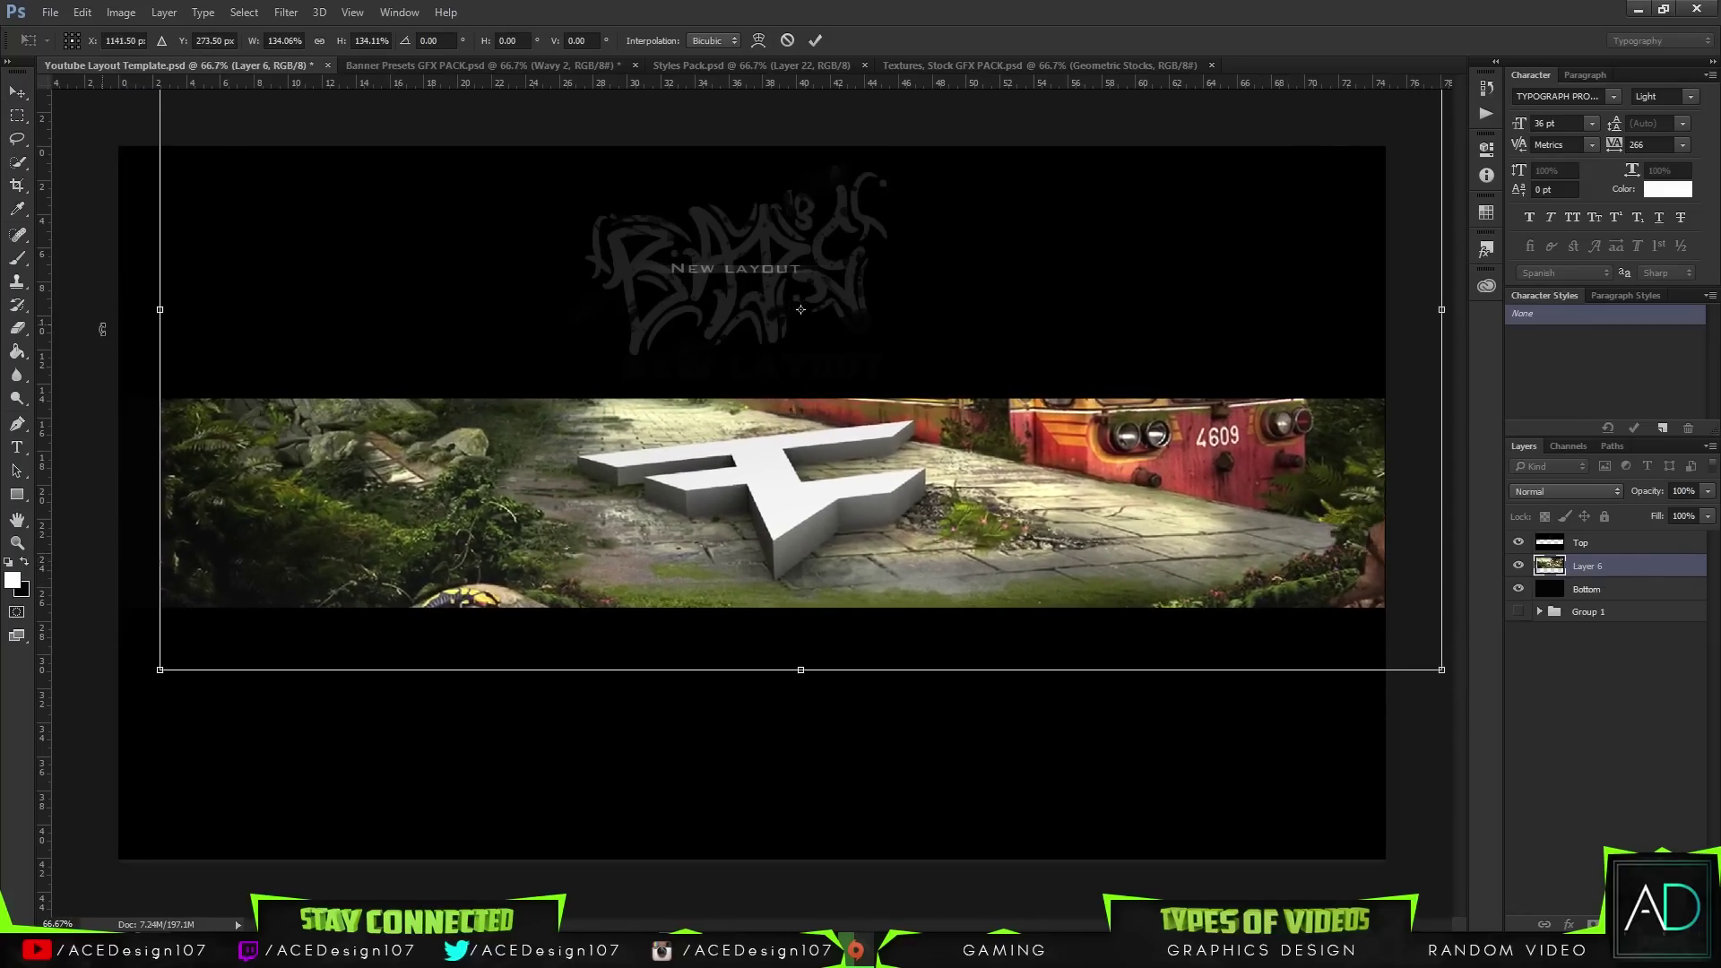
{"action": "left_click_drag", "start_coordinate": [169, 311], "coordinate": [140, 310]}
{"action": "left_click_drag", "start_coordinate": [550, 466], "coordinate": [567, 457]}
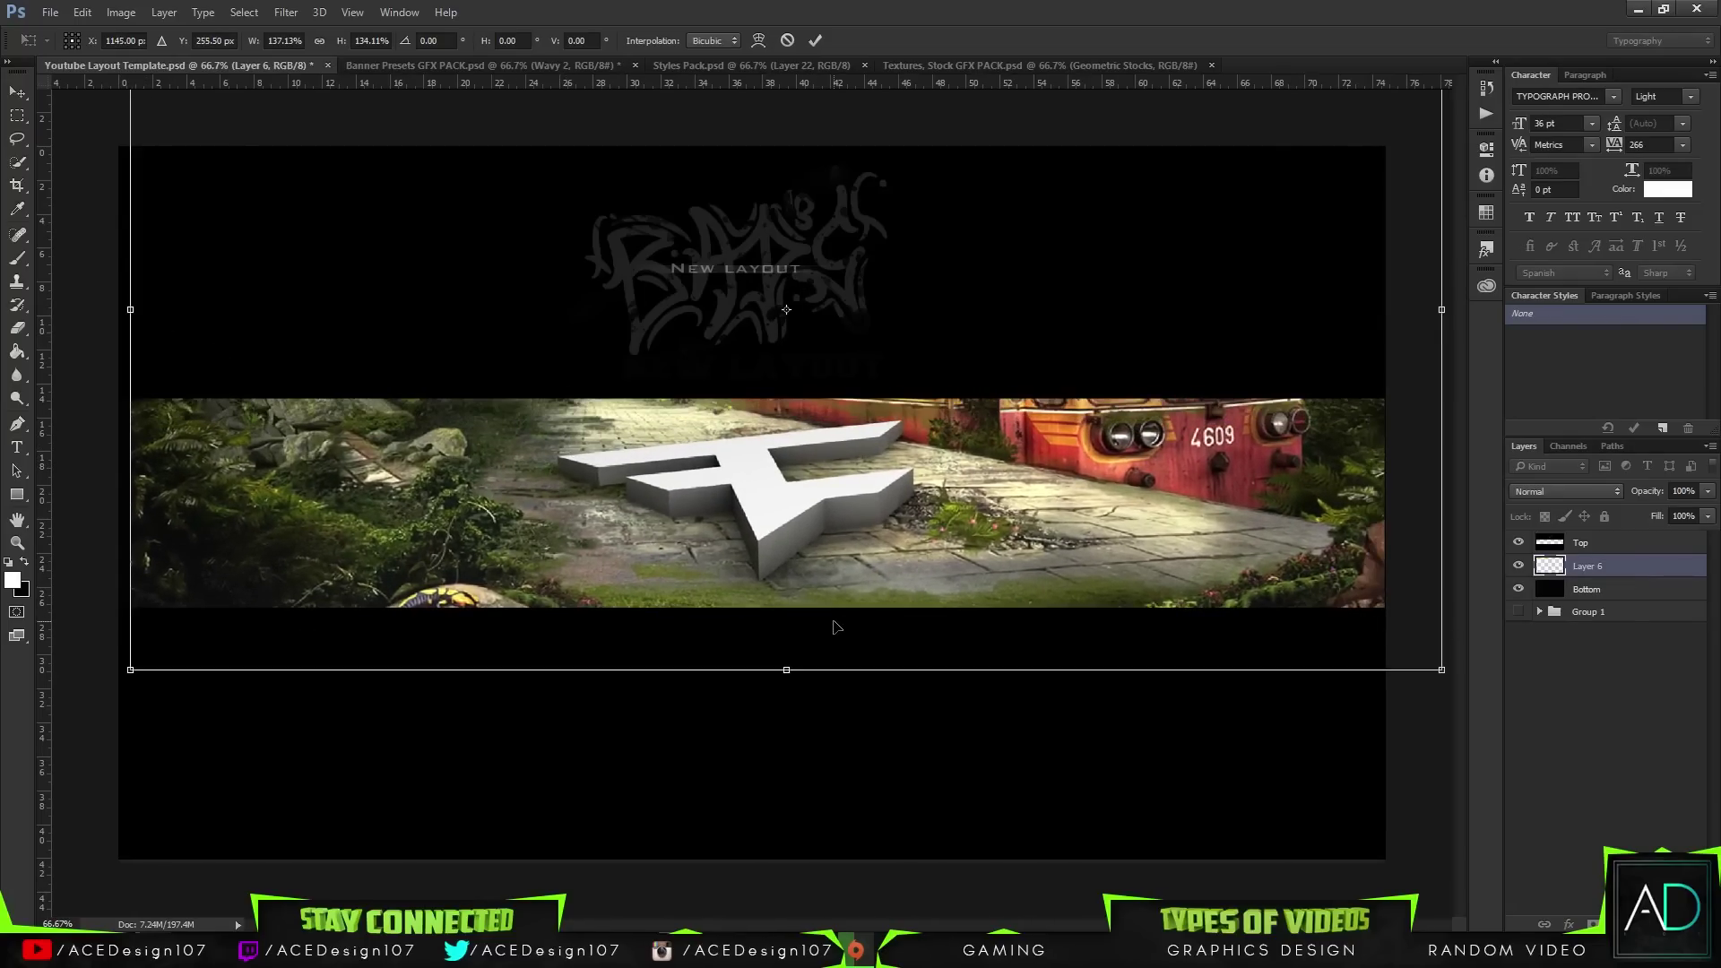
{"action": "left_click", "coordinate": [815, 41]}
- Scale the train image layer to about 111% and place it so the white 3D logo lies within the banner strip
{"action": "key", "text": "ctrl+t"}
{"action": "left_click_drag", "start_coordinate": [874, 510], "coordinate": [719, 490]}
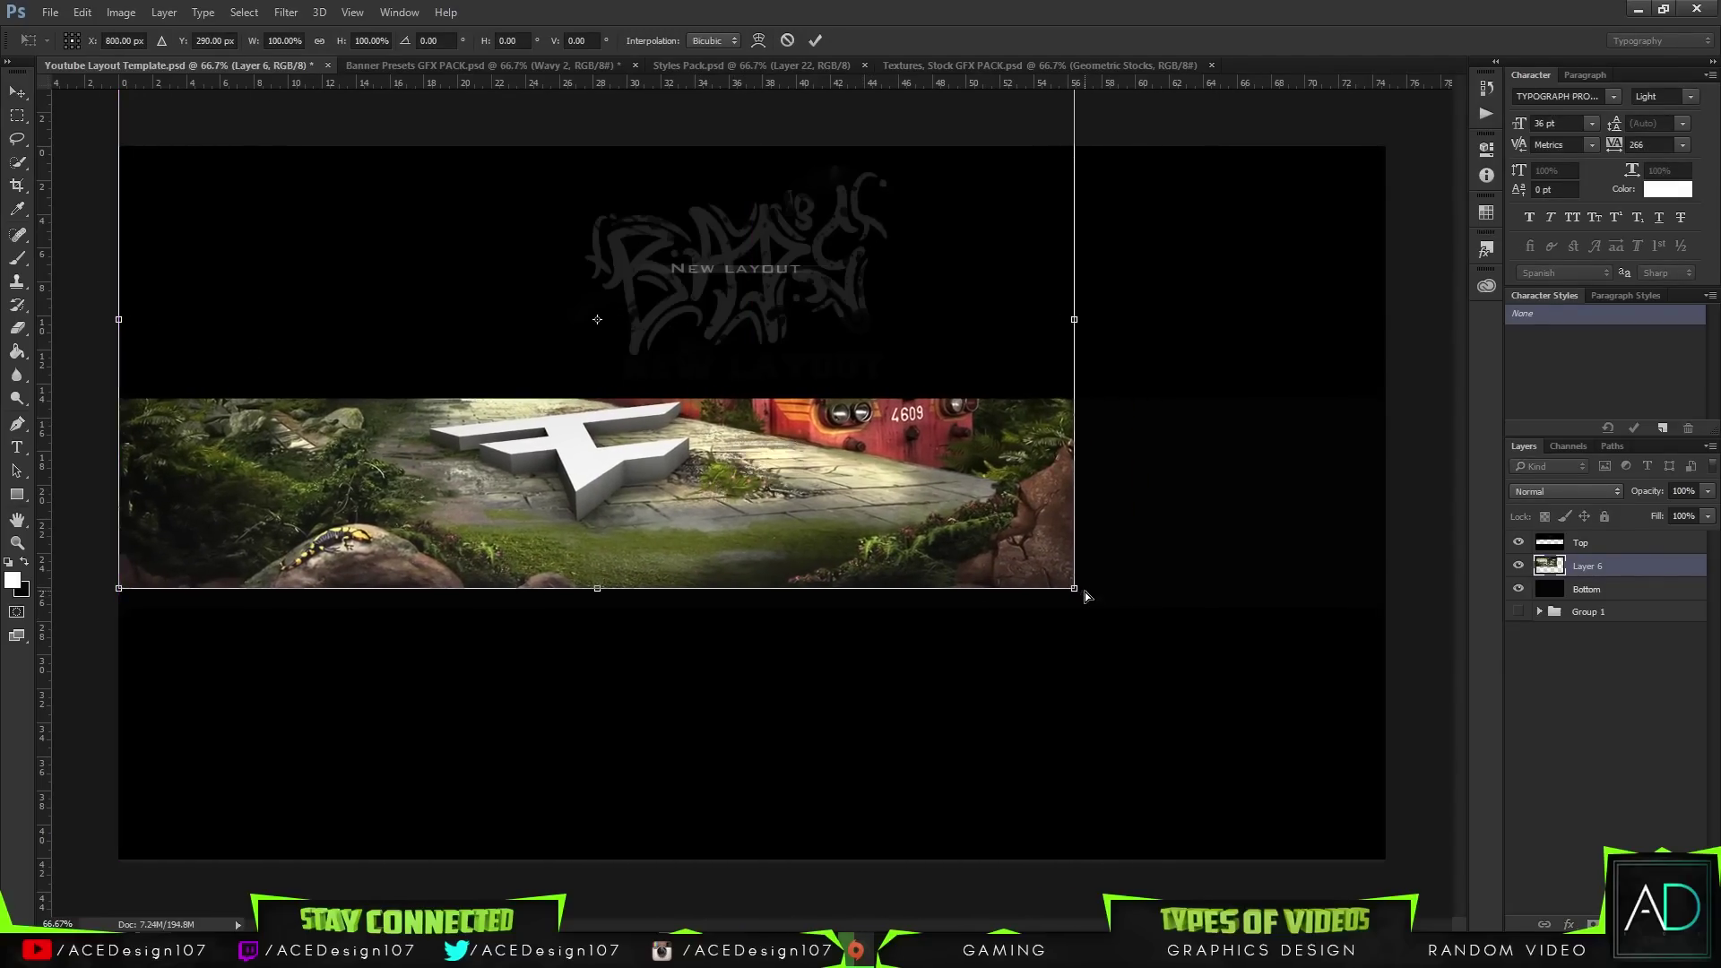
{"action": "left_click_drag", "start_coordinate": [1076, 589], "coordinate": [1199, 654]}
{"action": "left_click_drag", "start_coordinate": [927, 545], "coordinate": [1054, 511]}
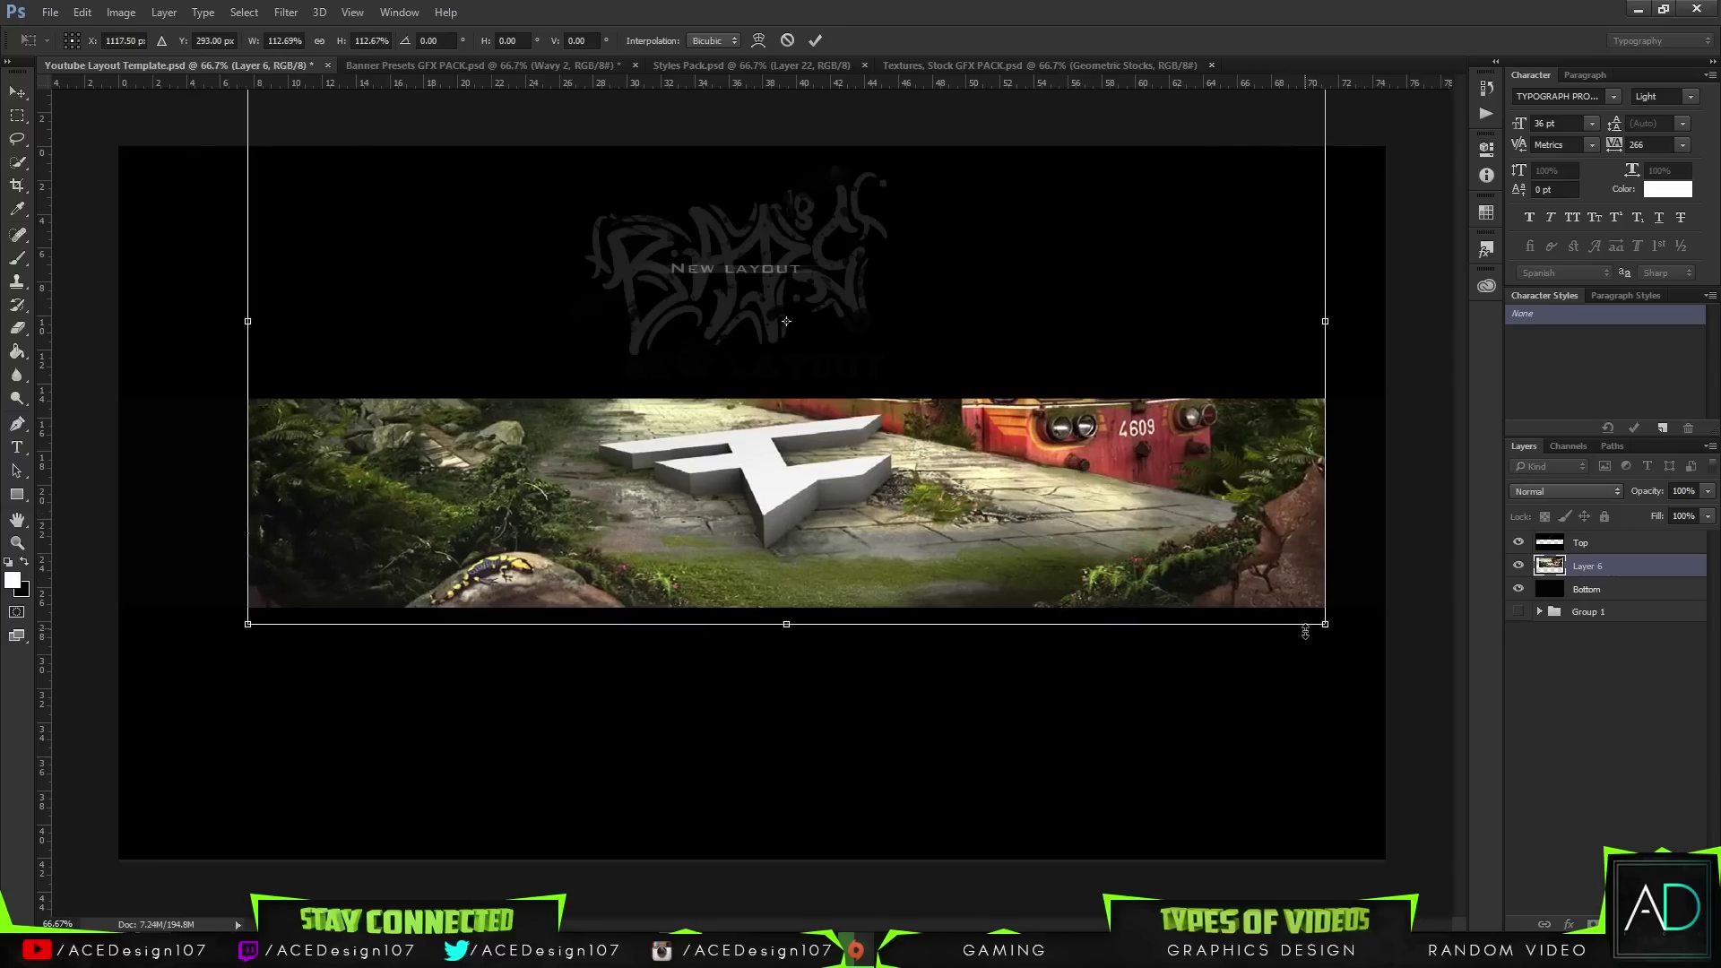
{"action": "left_click_drag", "start_coordinate": [1332, 621], "coordinate": [1358, 641]}
{"action": "left_click_drag", "start_coordinate": [1178, 552], "coordinate": [1175, 567]}
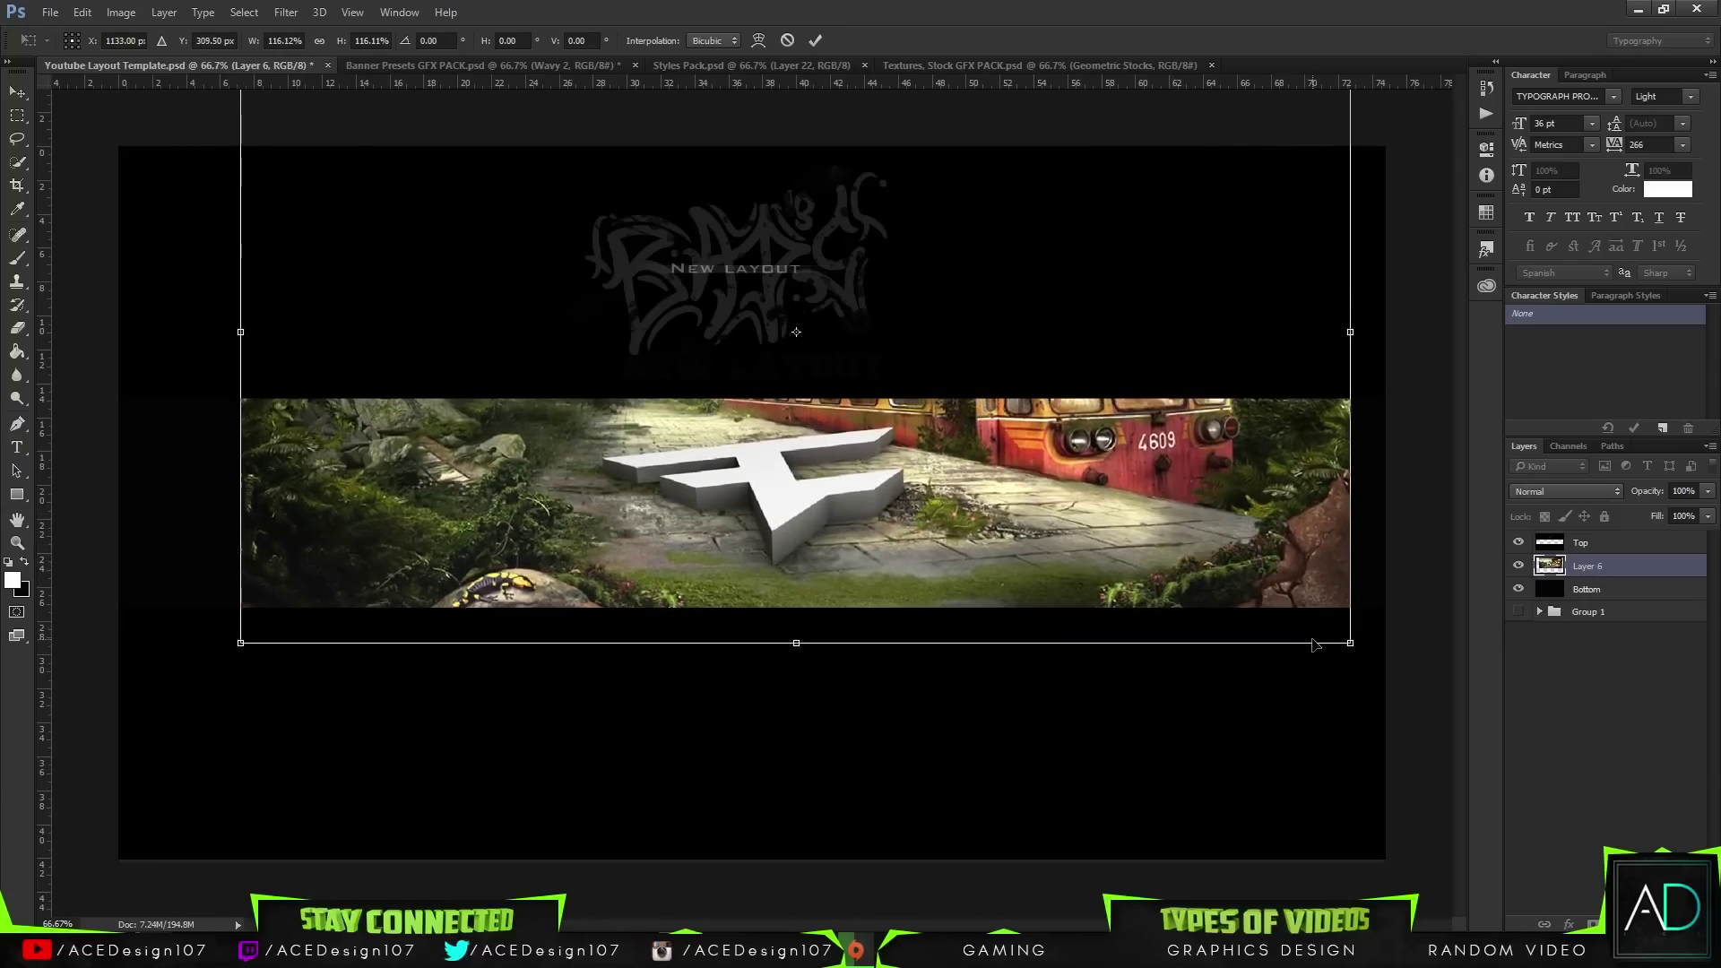
{"action": "left_click_drag", "start_coordinate": [1356, 646], "coordinate": [1308, 619]}
{"action": "left_click_drag", "start_coordinate": [1160, 548], "coordinate": [1183, 566]}
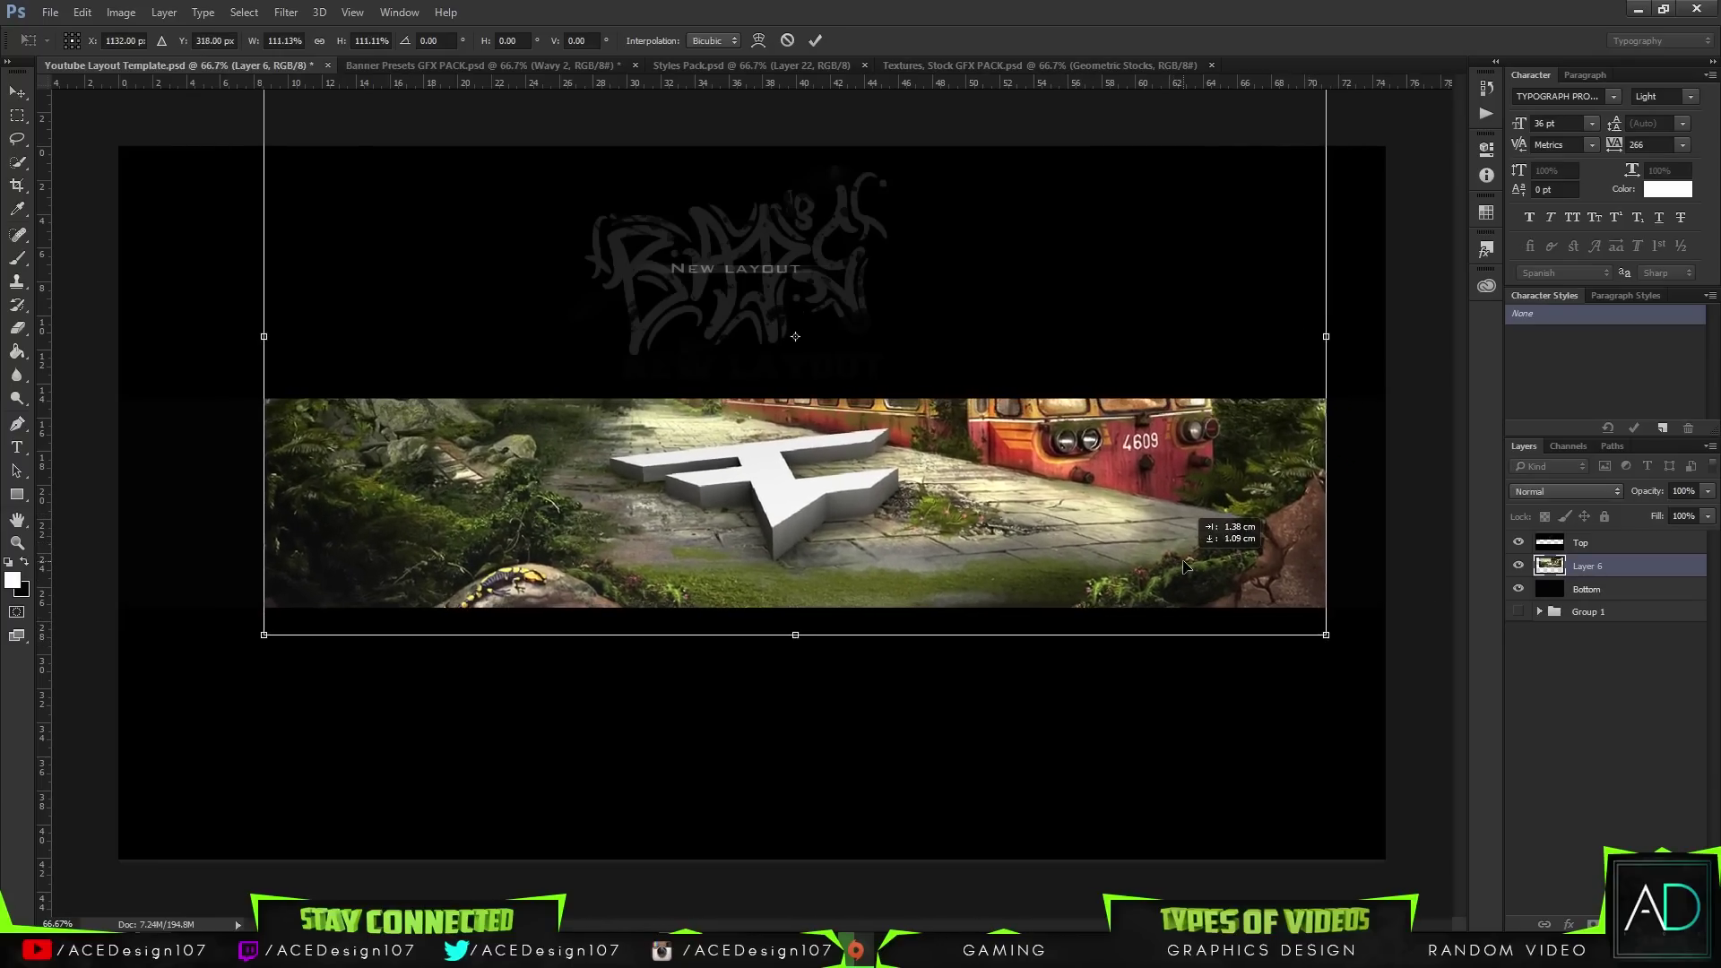
{"action": "key", "text": "Return"}
- Centre the train image vertically and horizontally on the whole canvas, and deselect
{"action": "key", "text": "ctrl+a"}
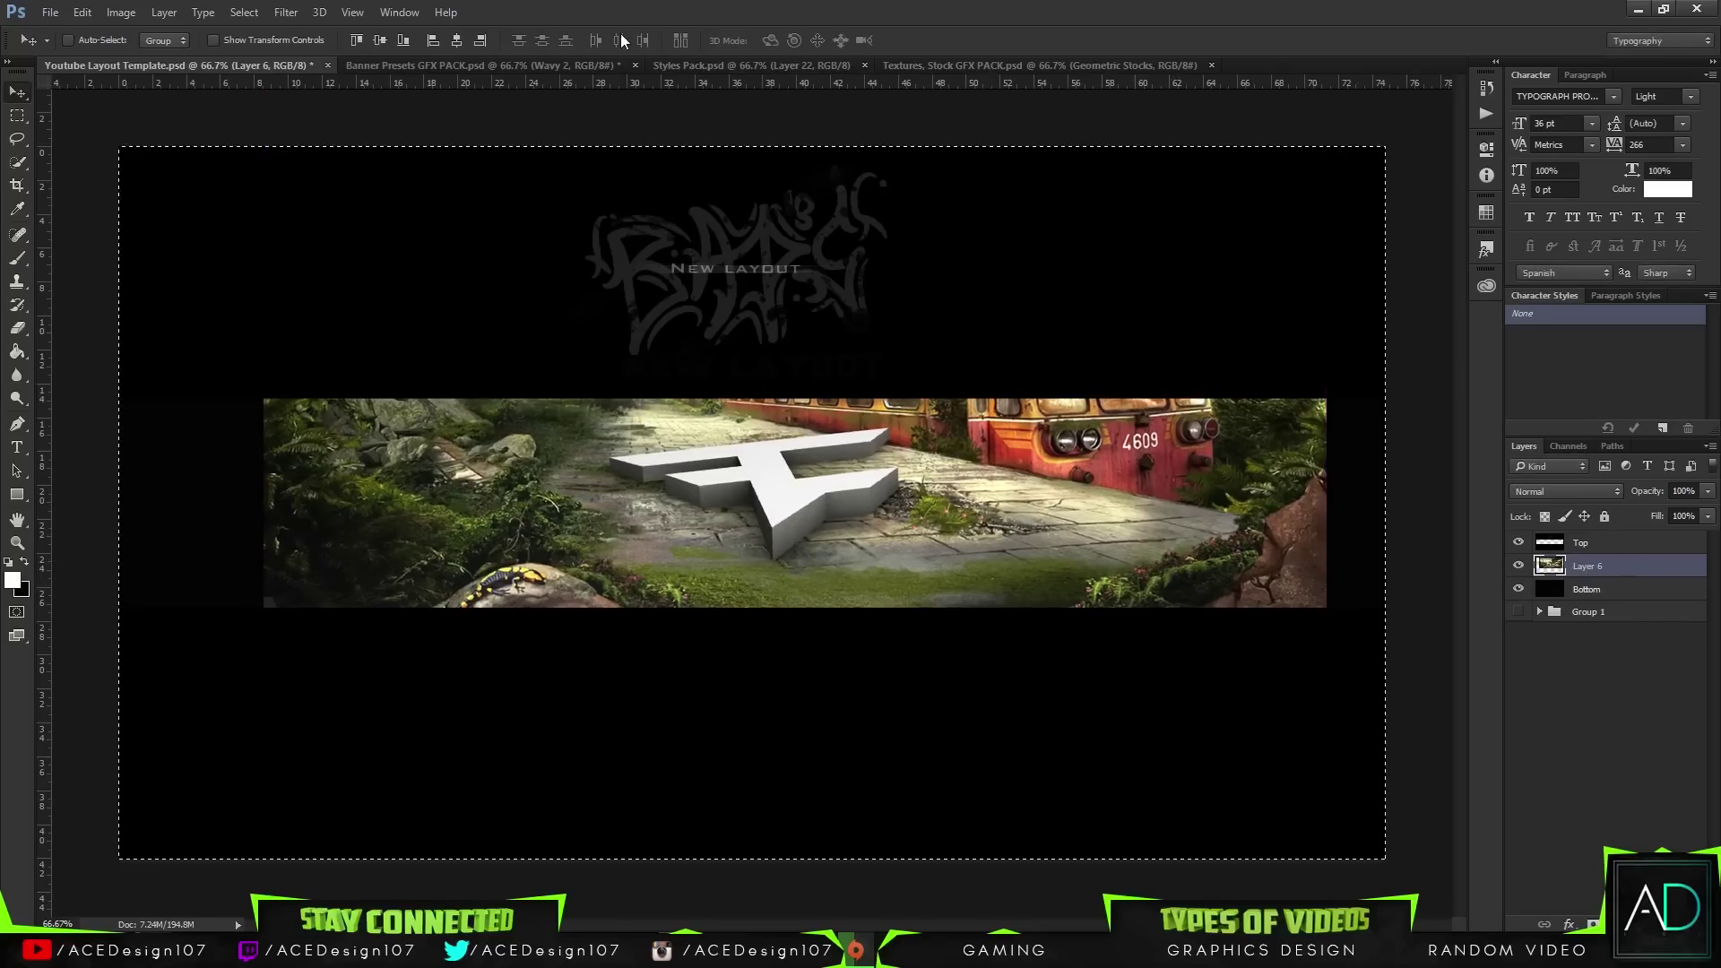
{"action": "left_click", "coordinate": [404, 41]}
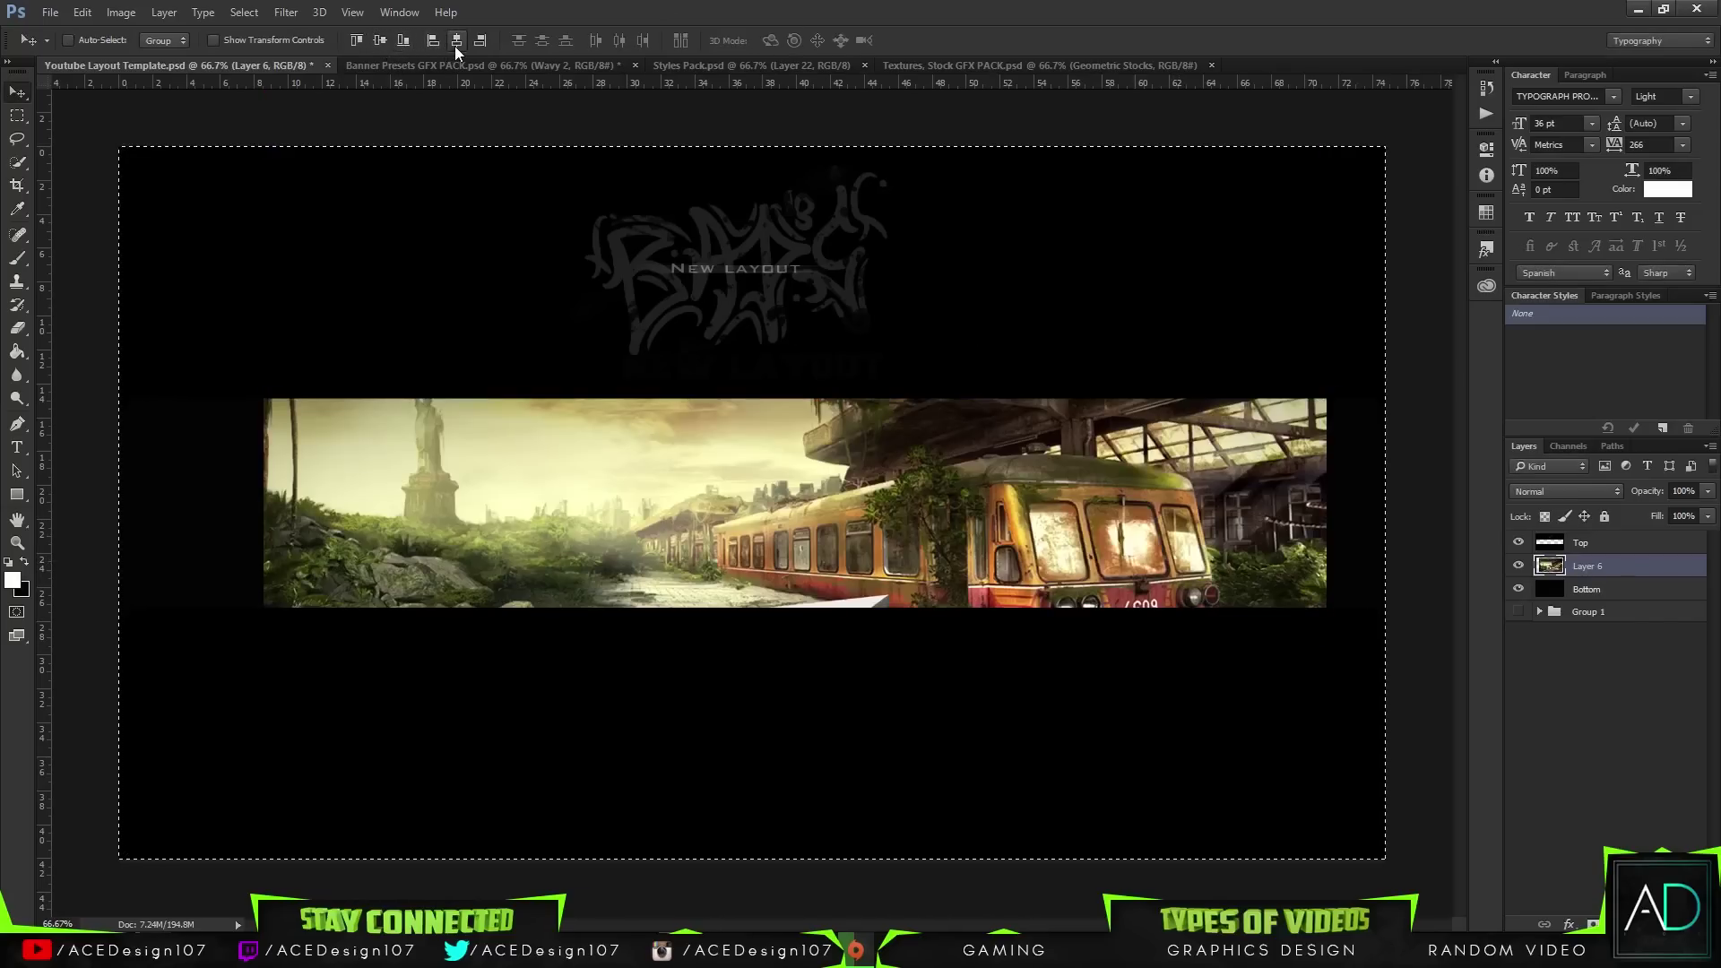
{"action": "left_click", "coordinate": [456, 41]}
{"action": "key", "text": "ctrl+d"}
- Move the train image straight up to about Y 309 px so the 3D logo sits in the banner strip
{"action": "key", "text": "ctrl+t"}
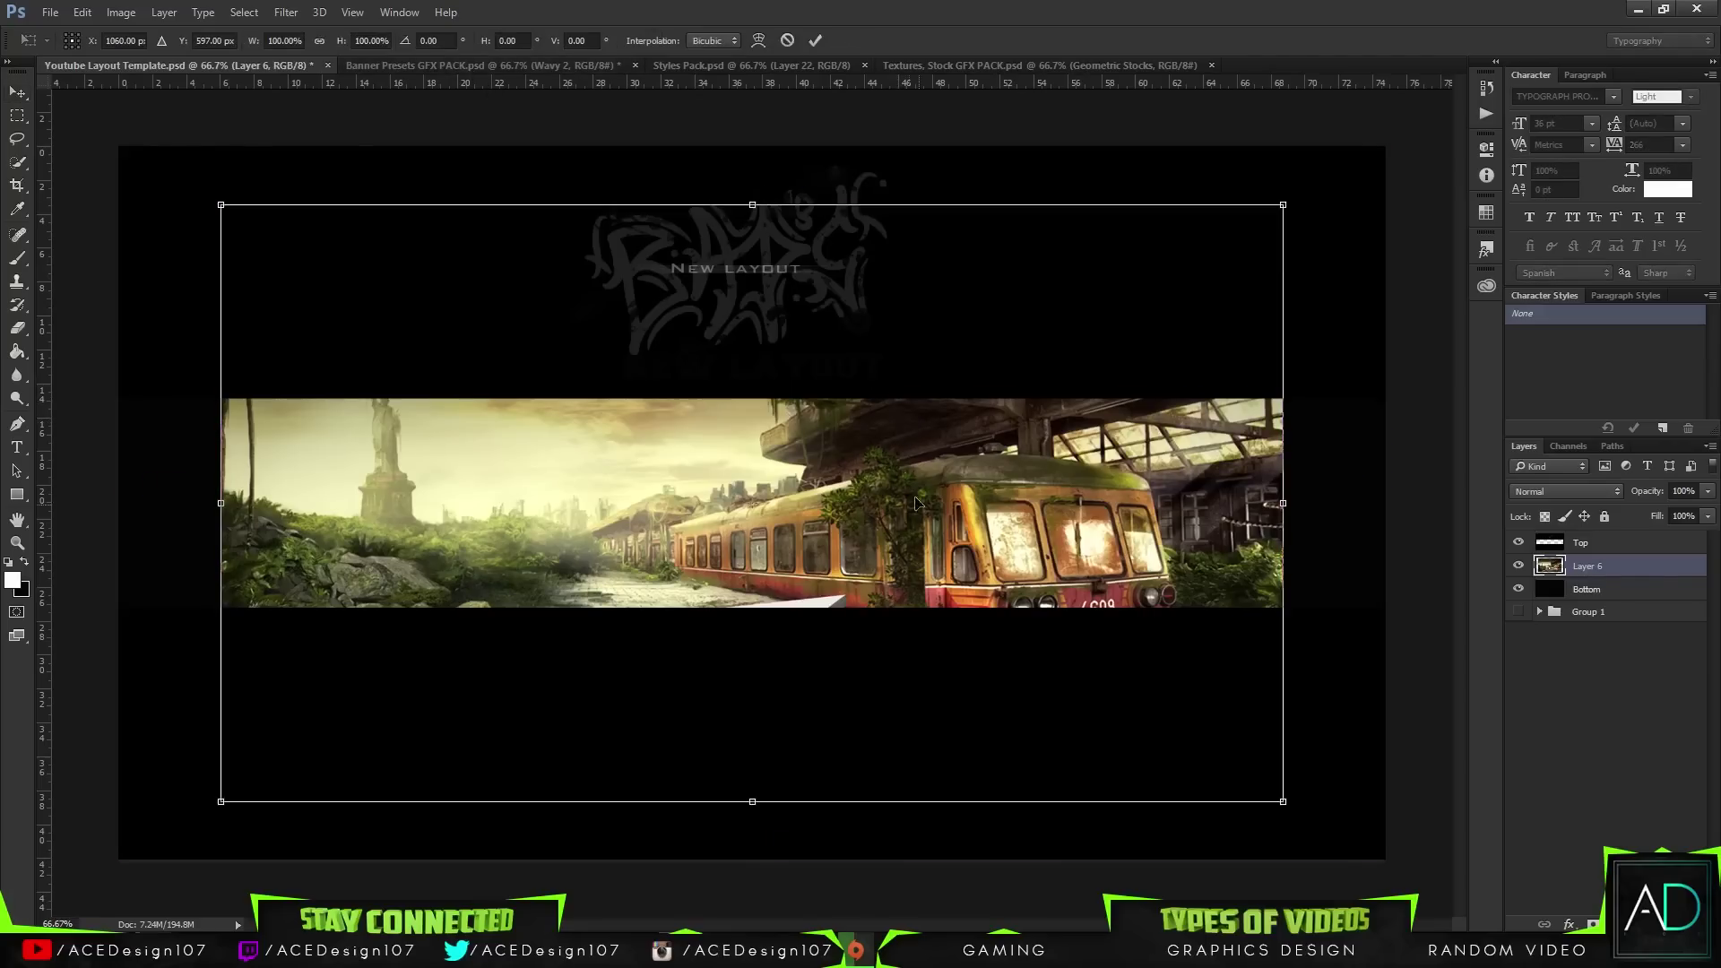
{"action": "left_click_drag", "start_coordinate": [966, 578], "coordinate": [977, 404]}
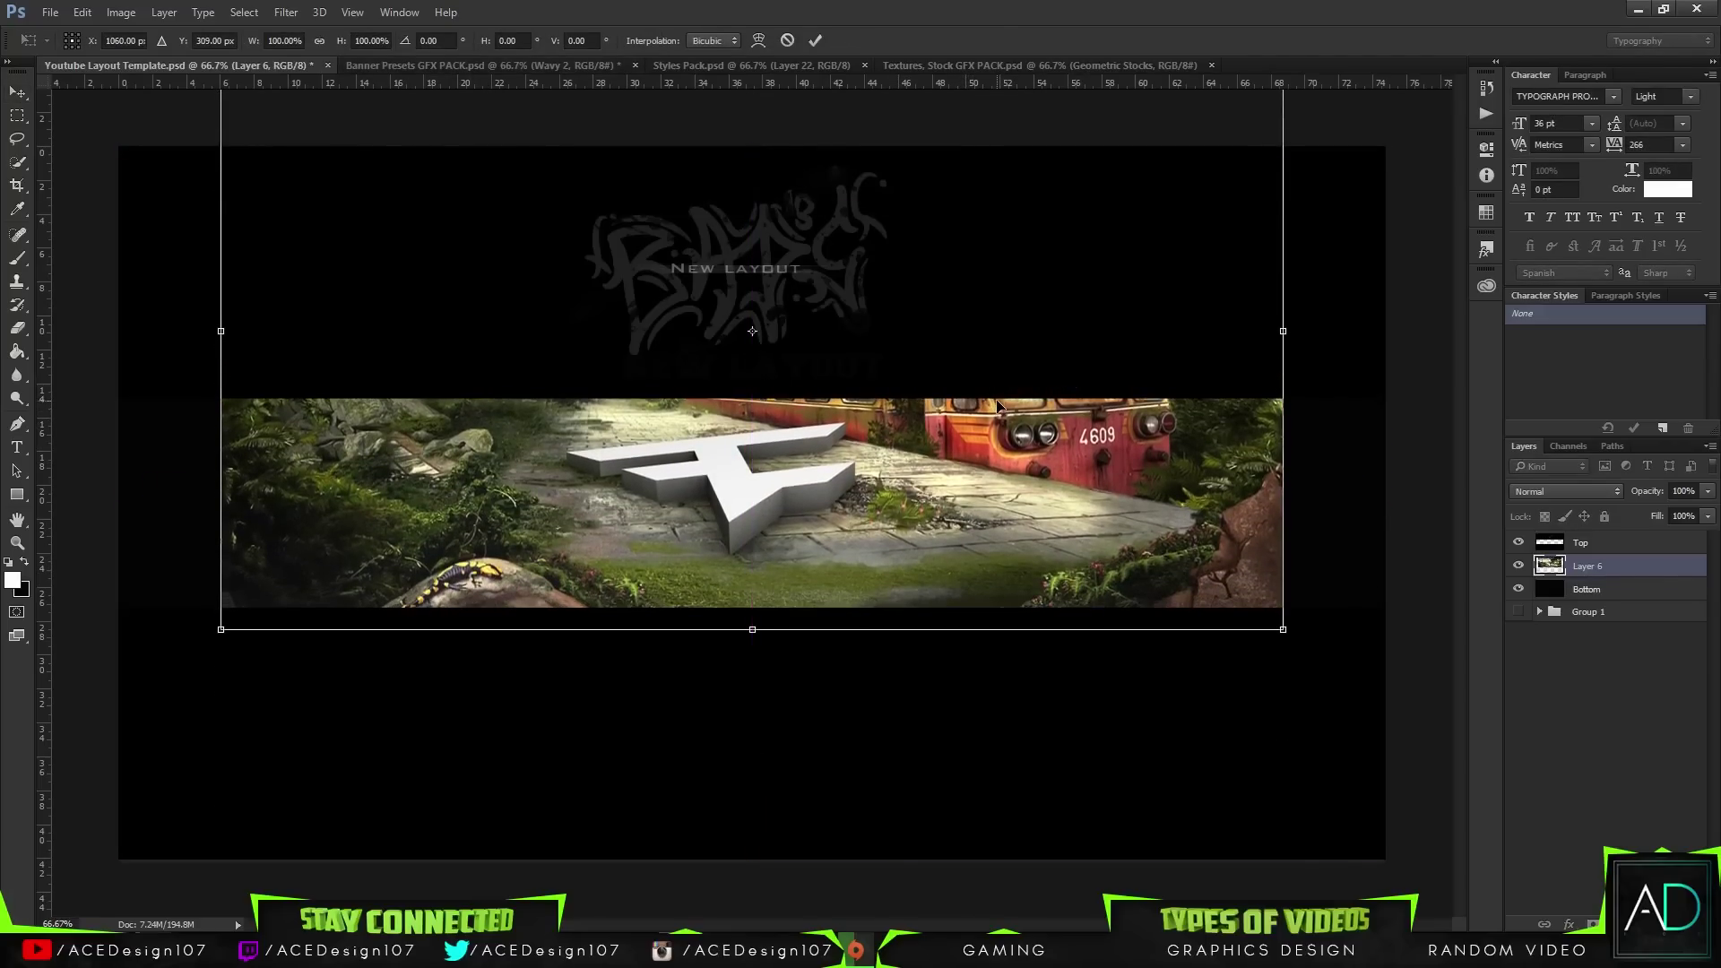
{"action": "key", "text": "Return"}
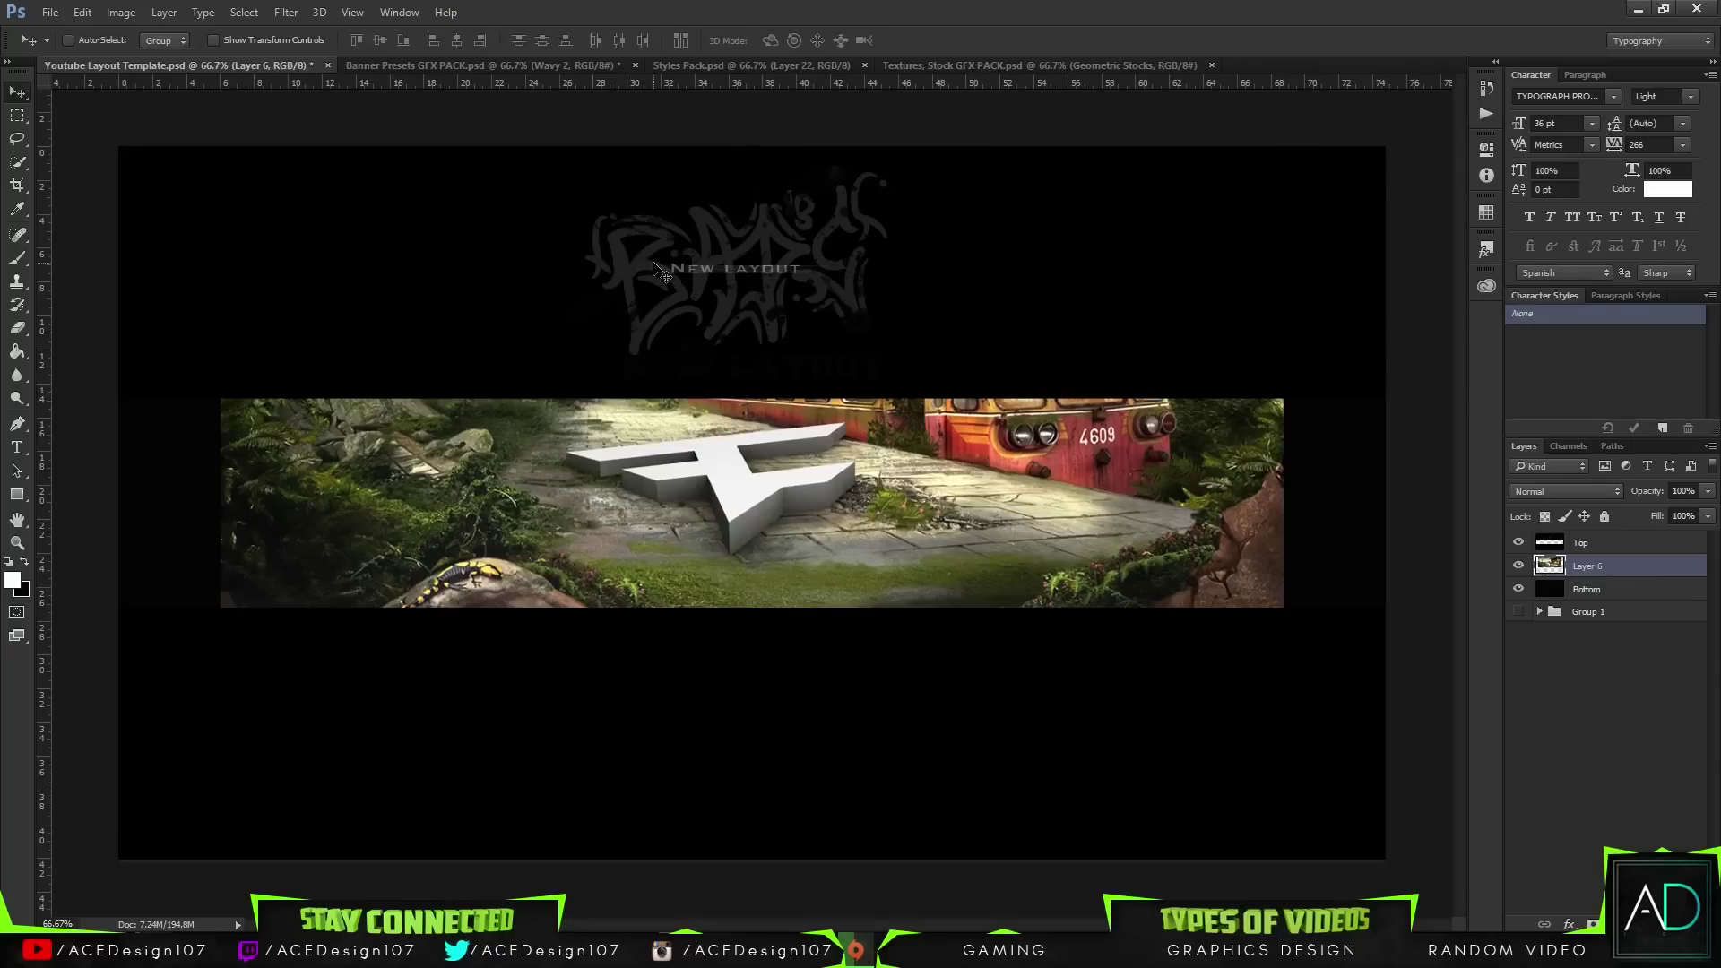
- In Banner Presets GFX PACK.psd, show only backing preset 2 and copy that layer into the Youtube Layout Template document
{"action": "left_click", "coordinate": [531, 70]}
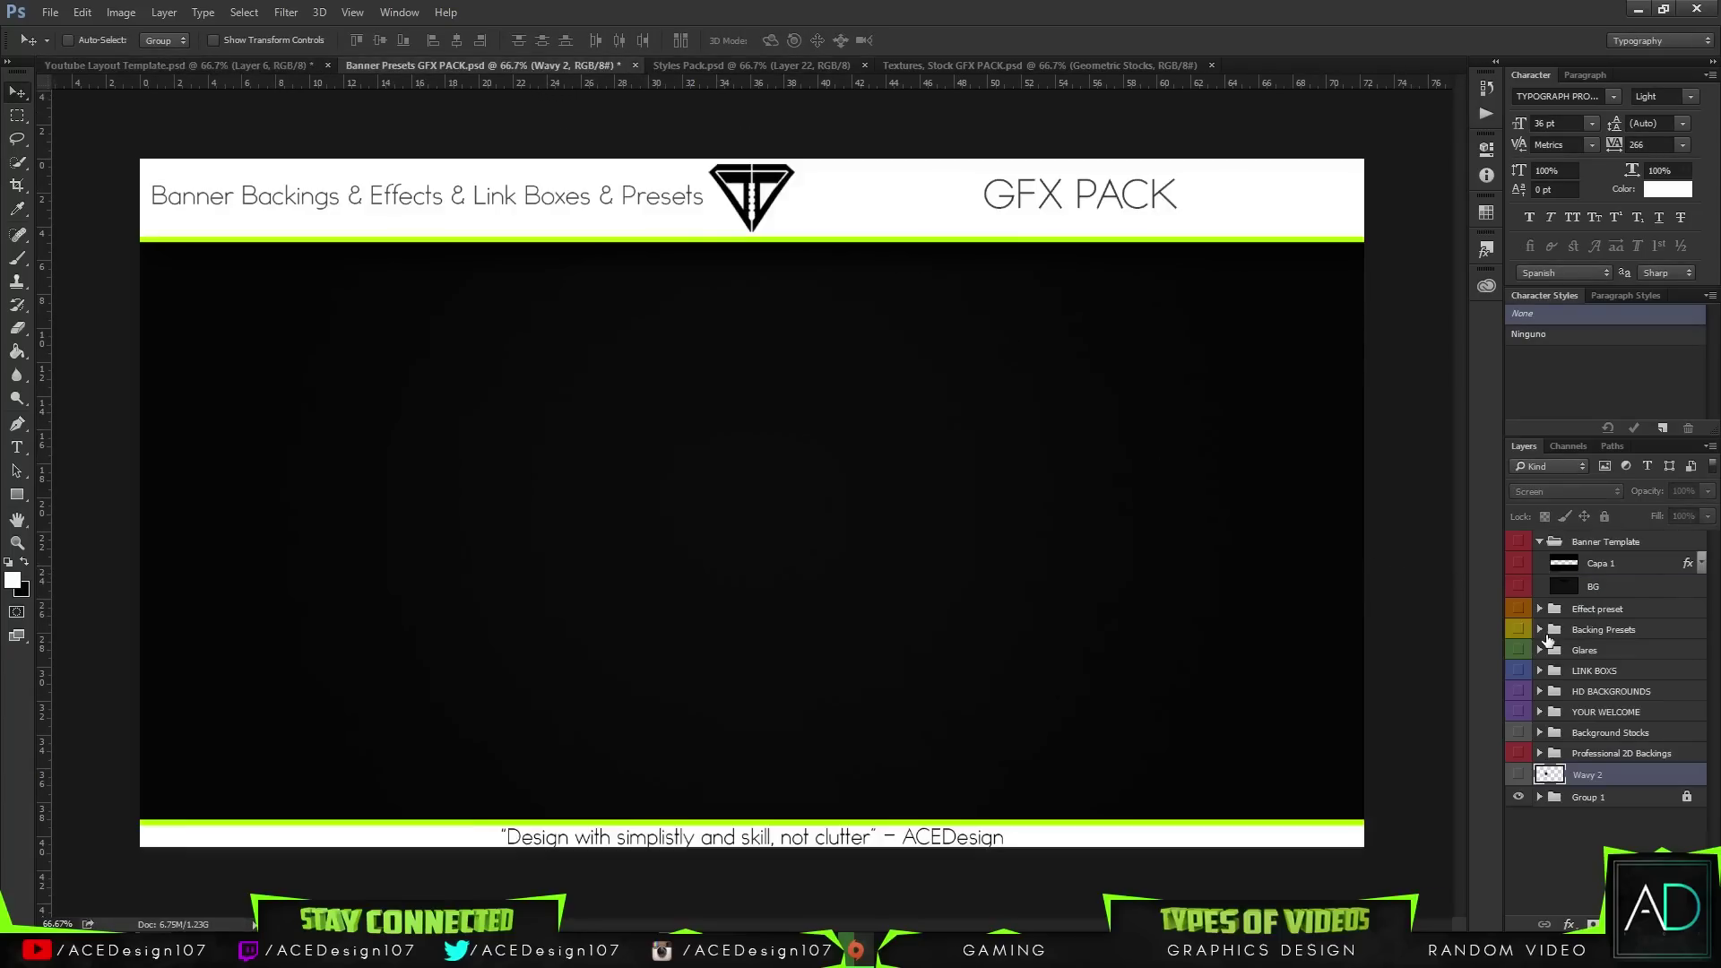
{"action": "left_click", "coordinate": [1539, 630]}
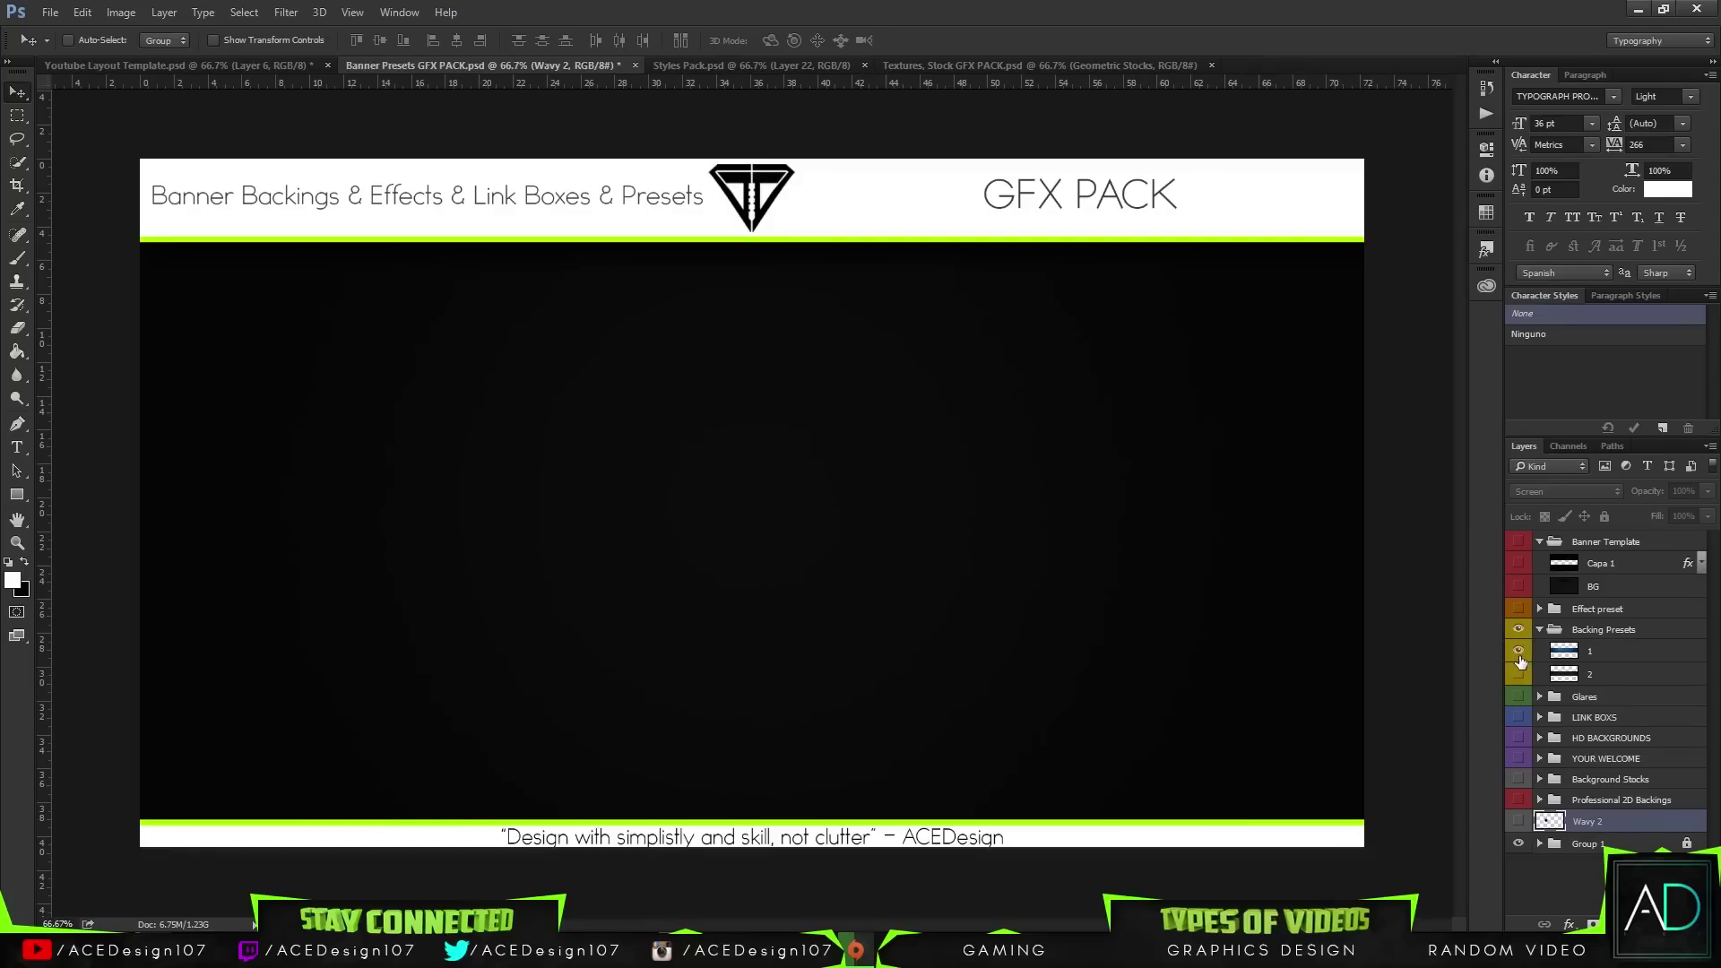
{"action": "left_click", "coordinate": [1519, 674]}
{"action": "left_click", "coordinate": [1520, 649]}
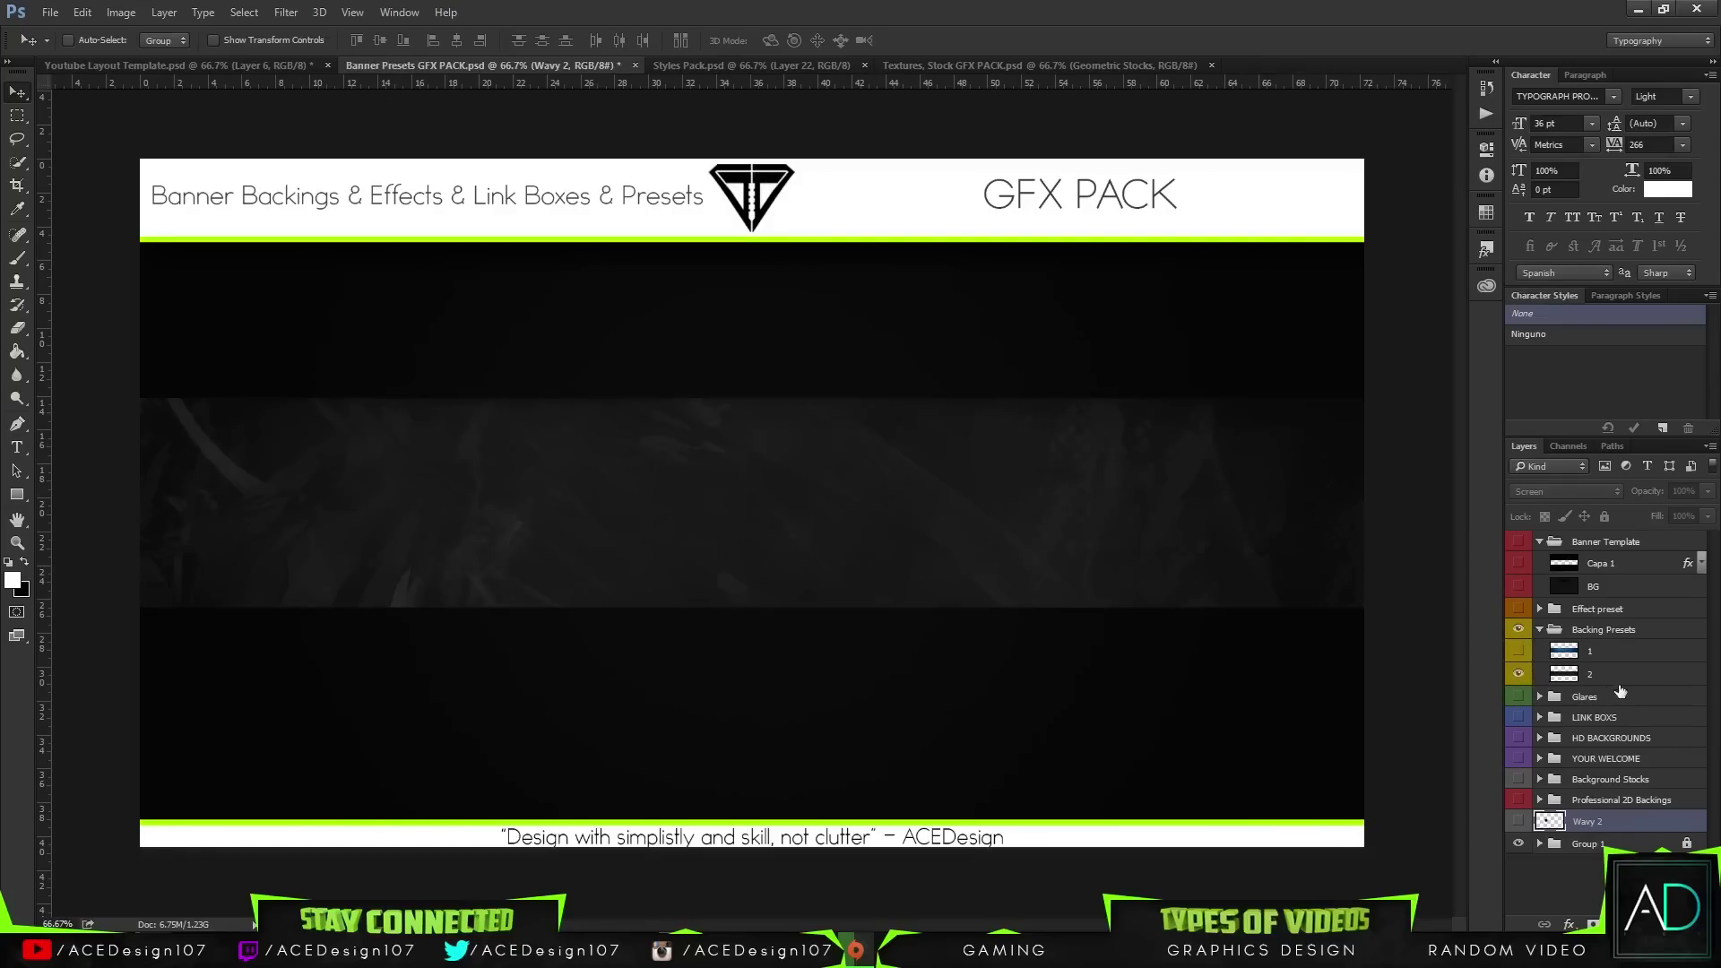
{"action": "left_click", "coordinate": [1608, 674]}
{"action": "left_click_drag", "start_coordinate": [459, 400], "coordinate": [562, 514]}
- Transform the dark backing layer 2 so it fills the full width of the banner strip
{"action": "key", "text": "ctrl+t"}
{"action": "left_click_drag", "start_coordinate": [121, 605], "coordinate": [109, 608]}
{"action": "key", "text": "Return"}
- Create a 1920 × 1080 px RGB document at 72 pixels/inch and put a copy of backing layer 2 in it
{"action": "left_click", "coordinate": [50, 12]}
{"action": "left_click", "coordinate": [63, 25]}
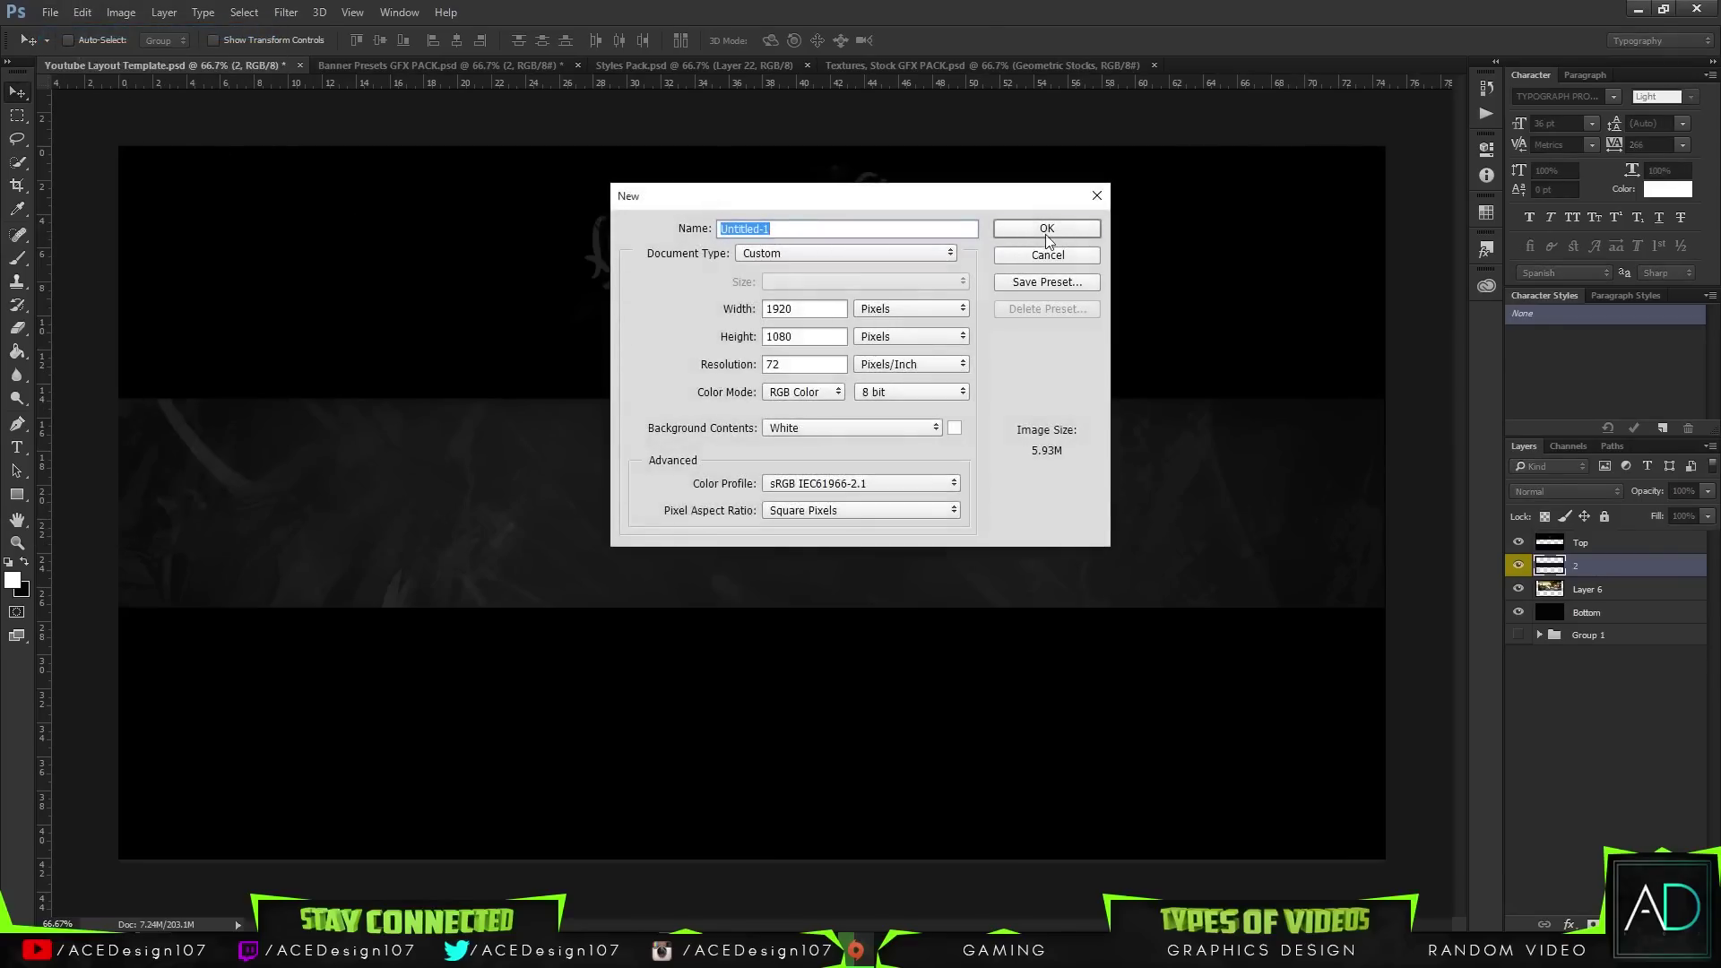
{"action": "left_click", "coordinate": [1047, 230]}
{"action": "left_click", "coordinate": [154, 65]}
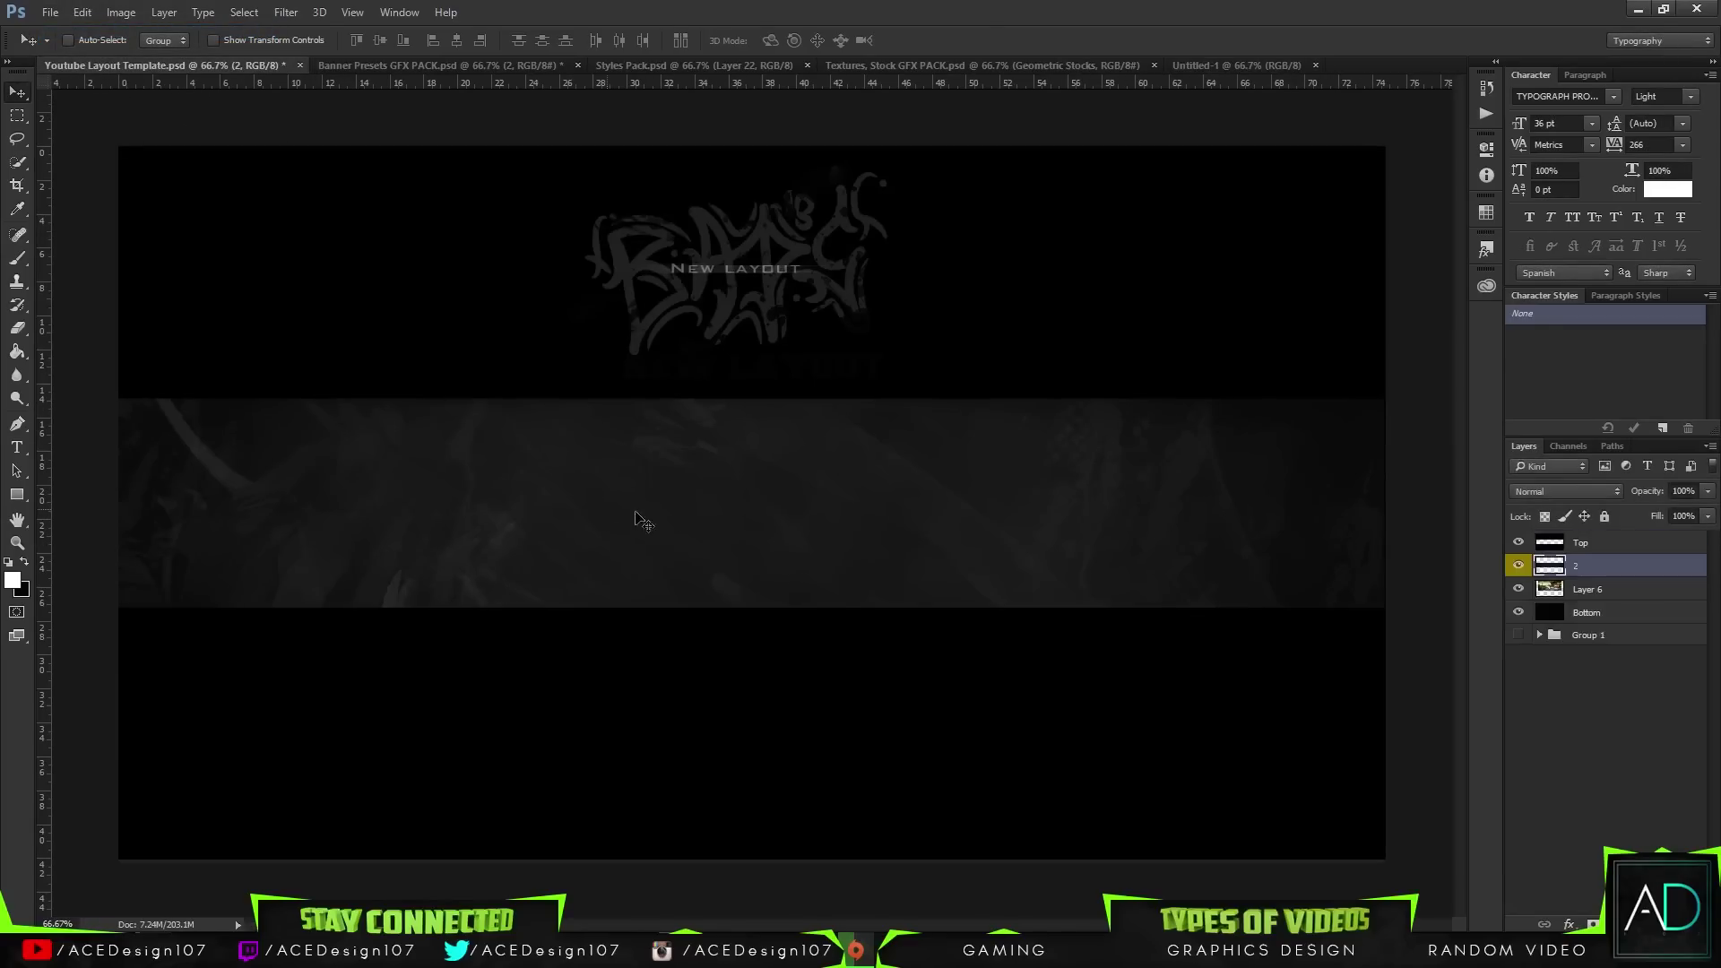
{"action": "left_click", "coordinate": [1255, 65]}
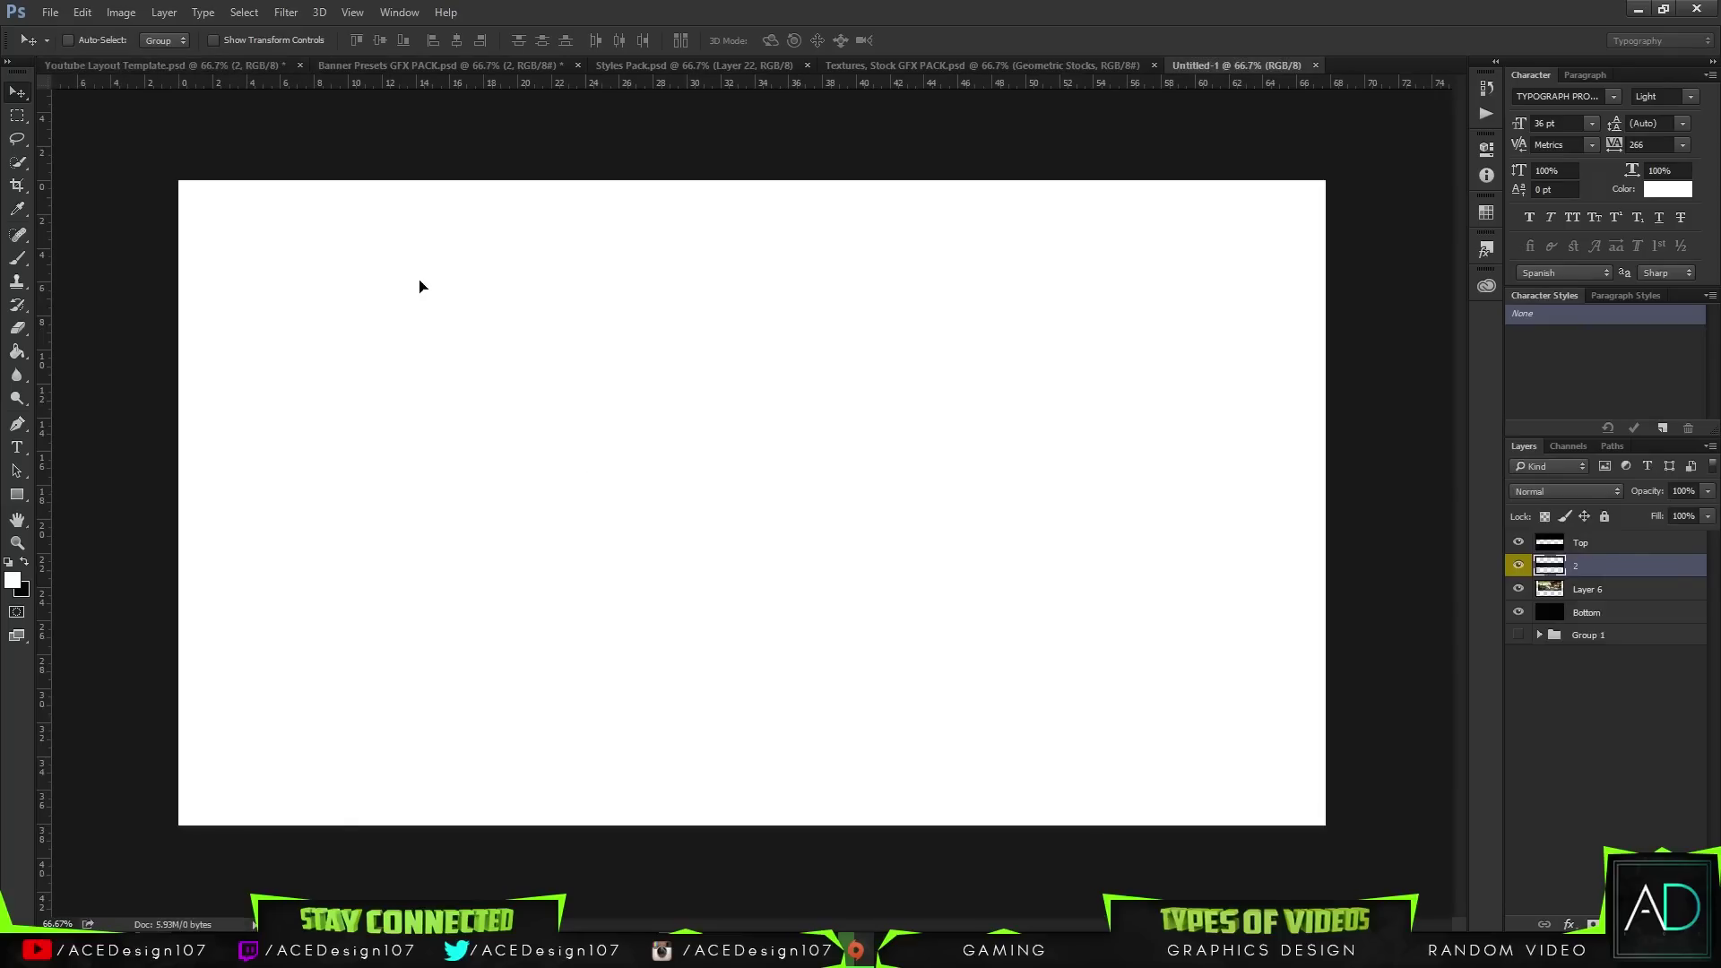
{"action": "key", "text": "ctrl+v"}
- Return to Youtube Layout Template.psd and place backing layer 2 directly beneath the train image layer
{"action": "left_click", "coordinate": [143, 67]}
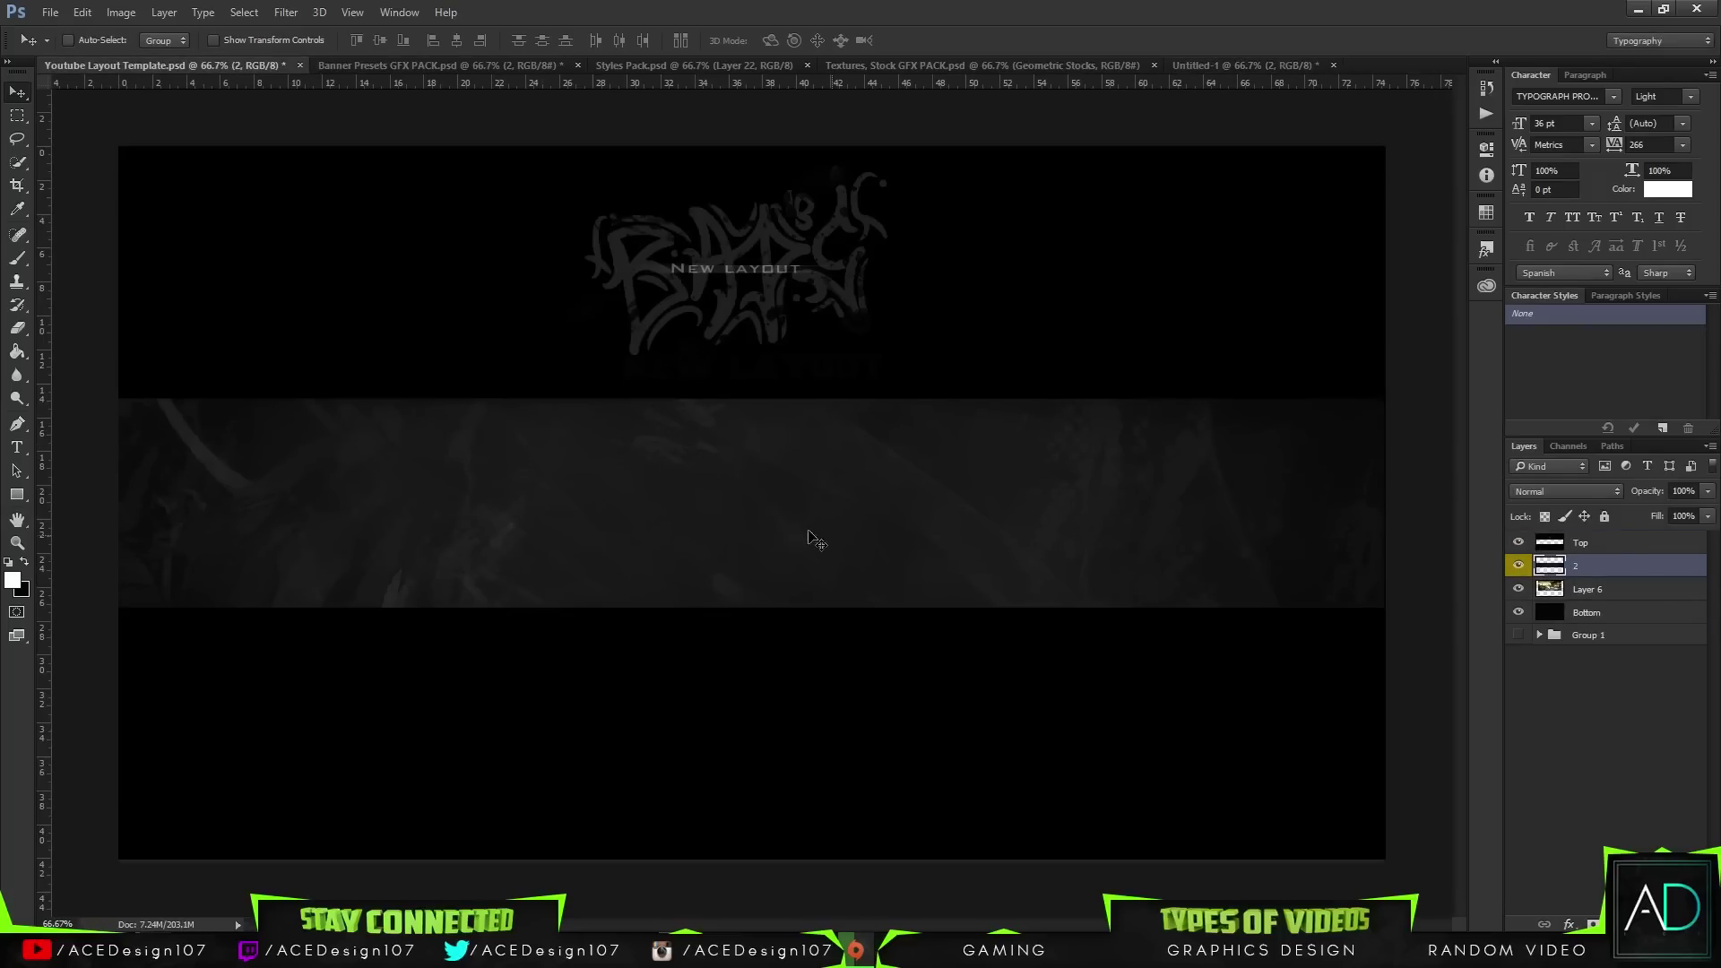
{"action": "left_click_drag", "start_coordinate": [1598, 565], "coordinate": [1602, 597]}
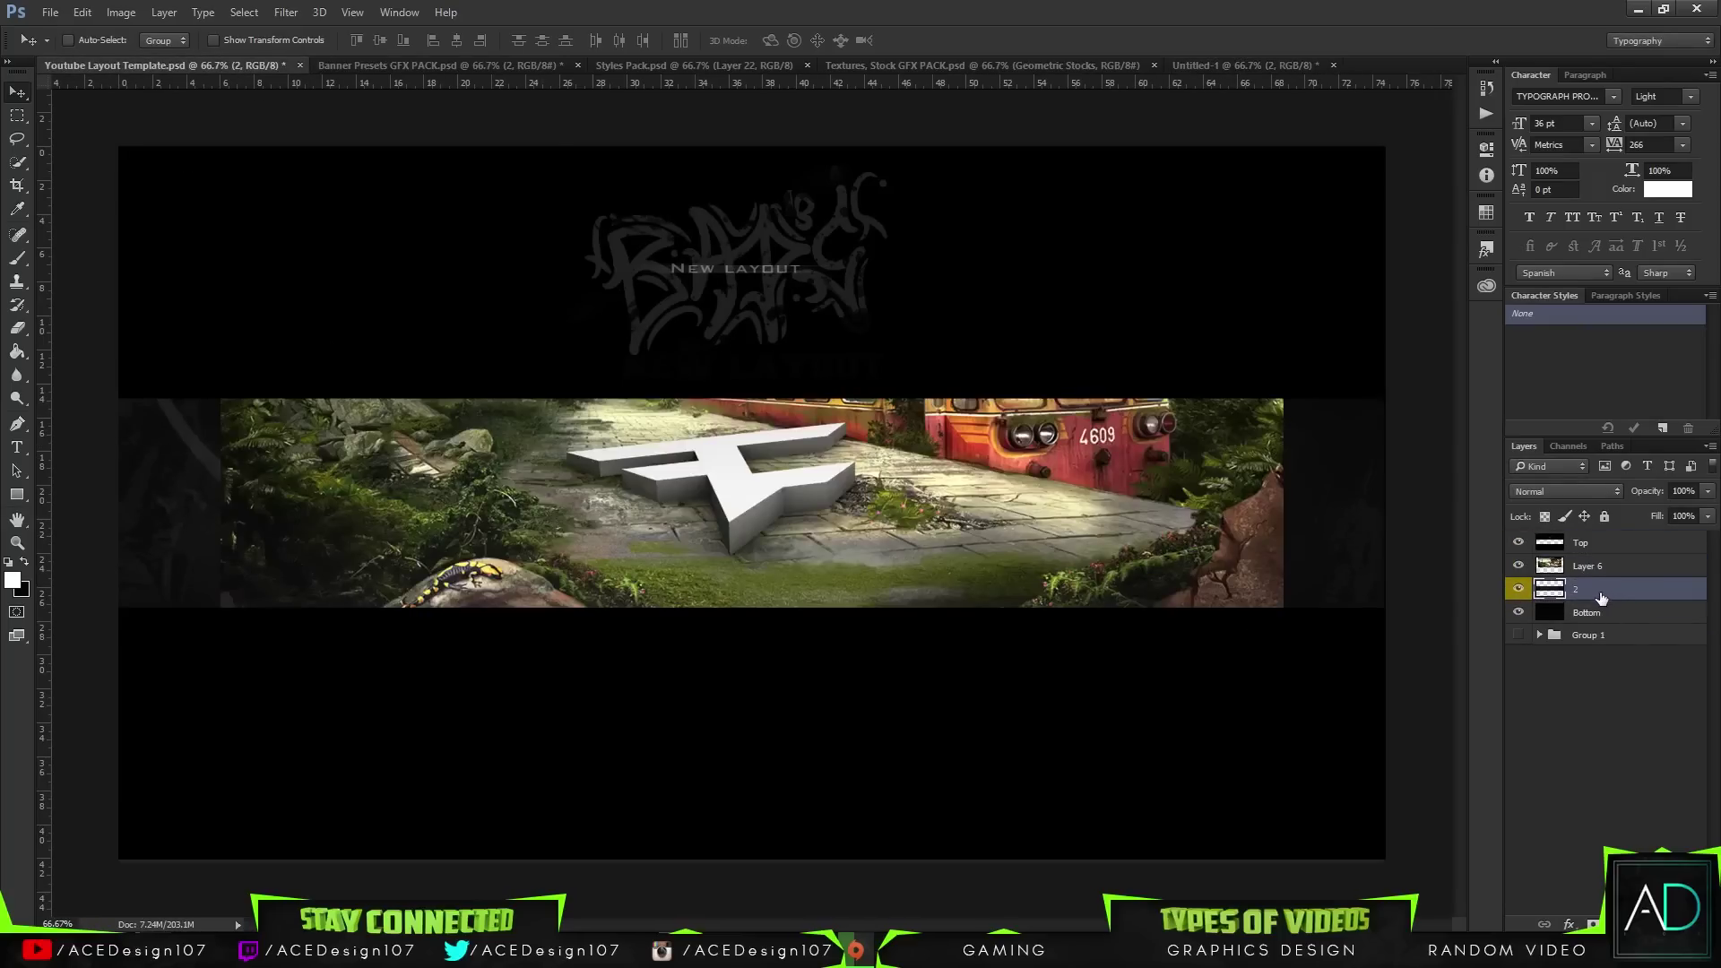
- Fade both side edges of the train image layer into the dark backing with a soft 500 px eraser
{"action": "left_click", "coordinate": [1650, 573]}
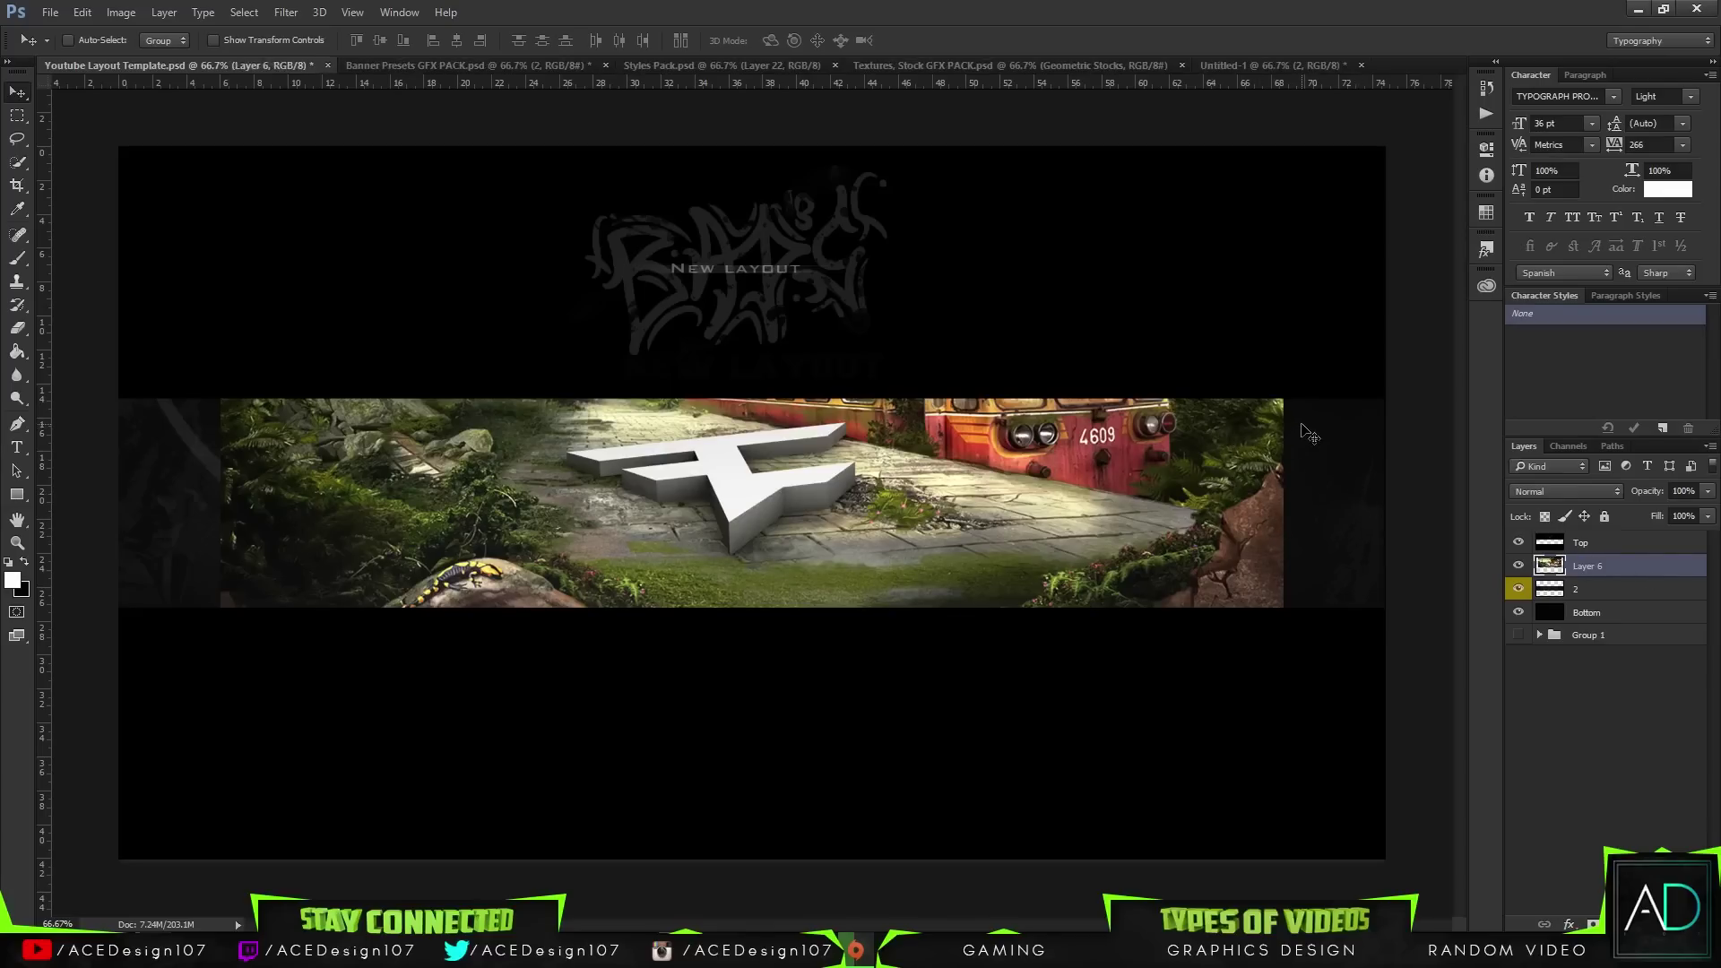
{"action": "key", "text": "e"}
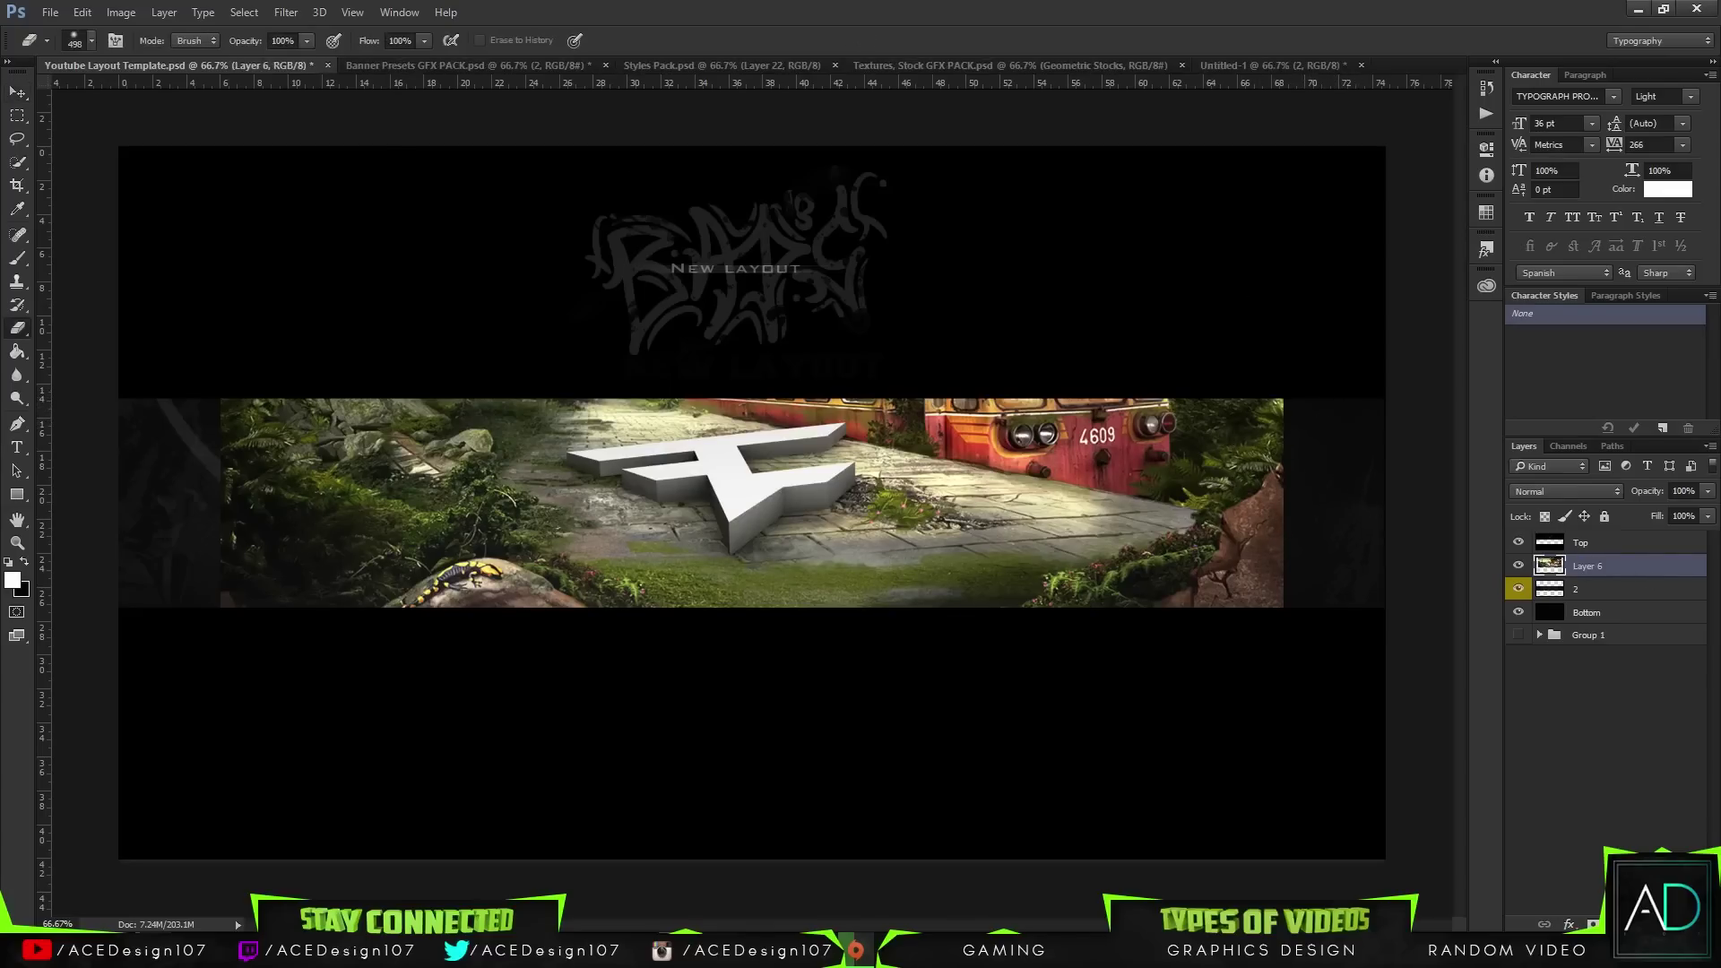
{"action": "left_click", "coordinate": [90, 41]}
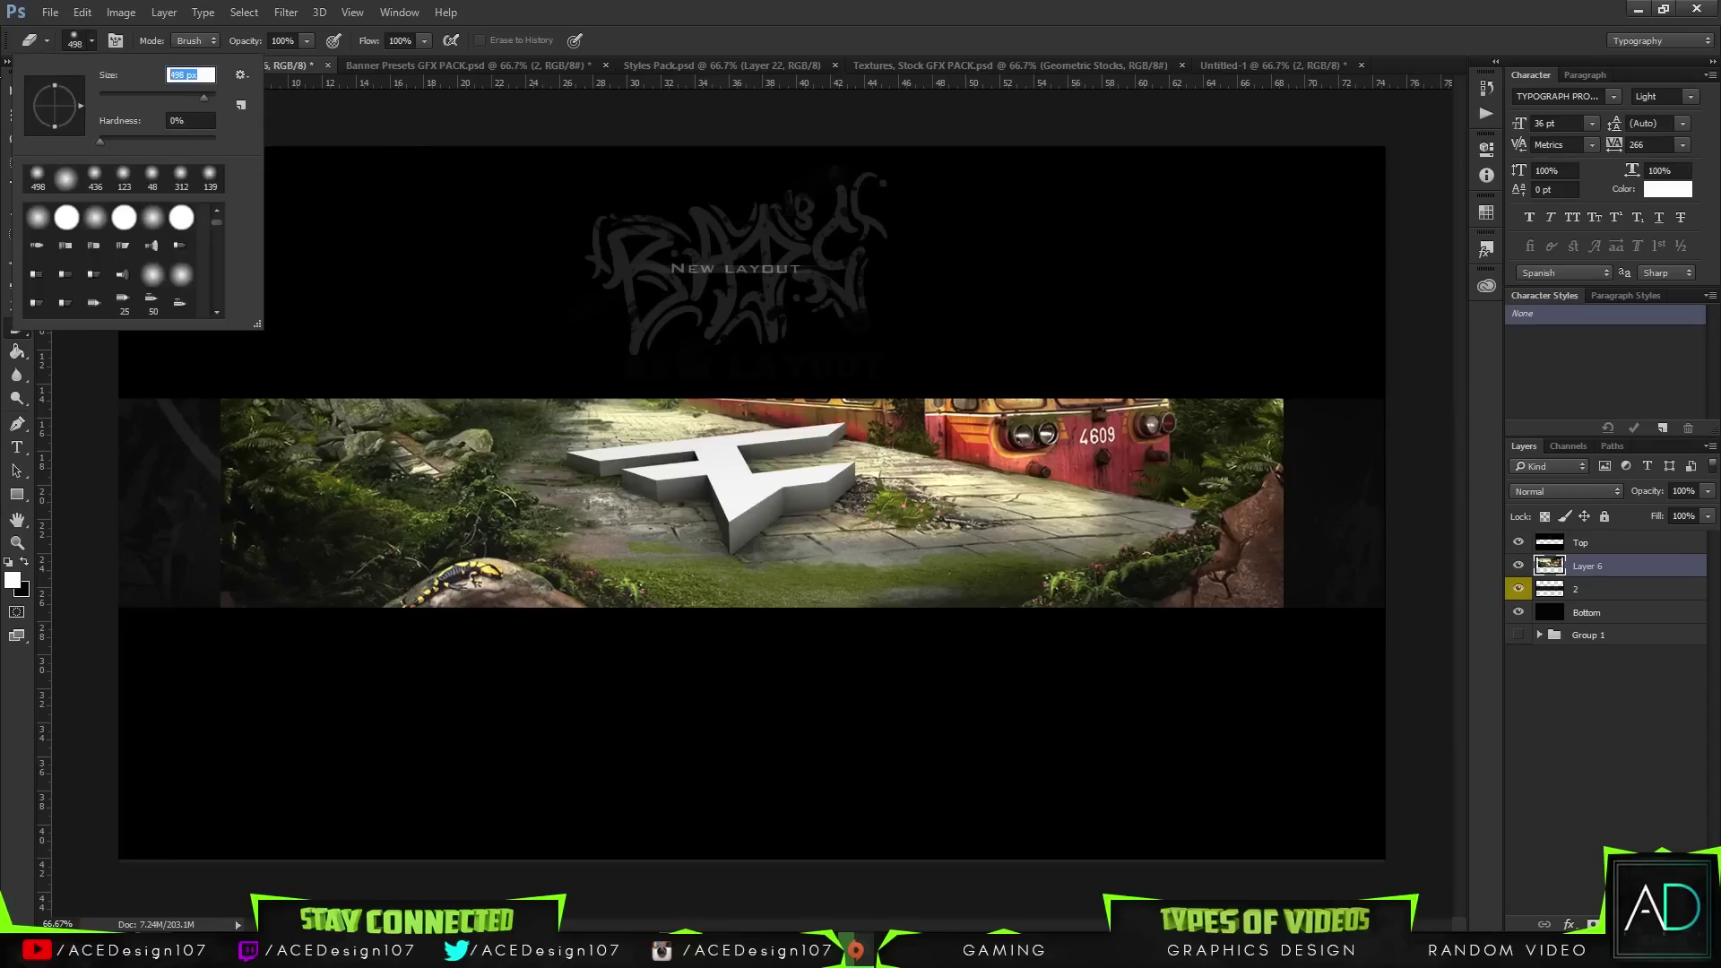
{"action": "type", "text": "500"}
{"action": "key", "text": "Return"}
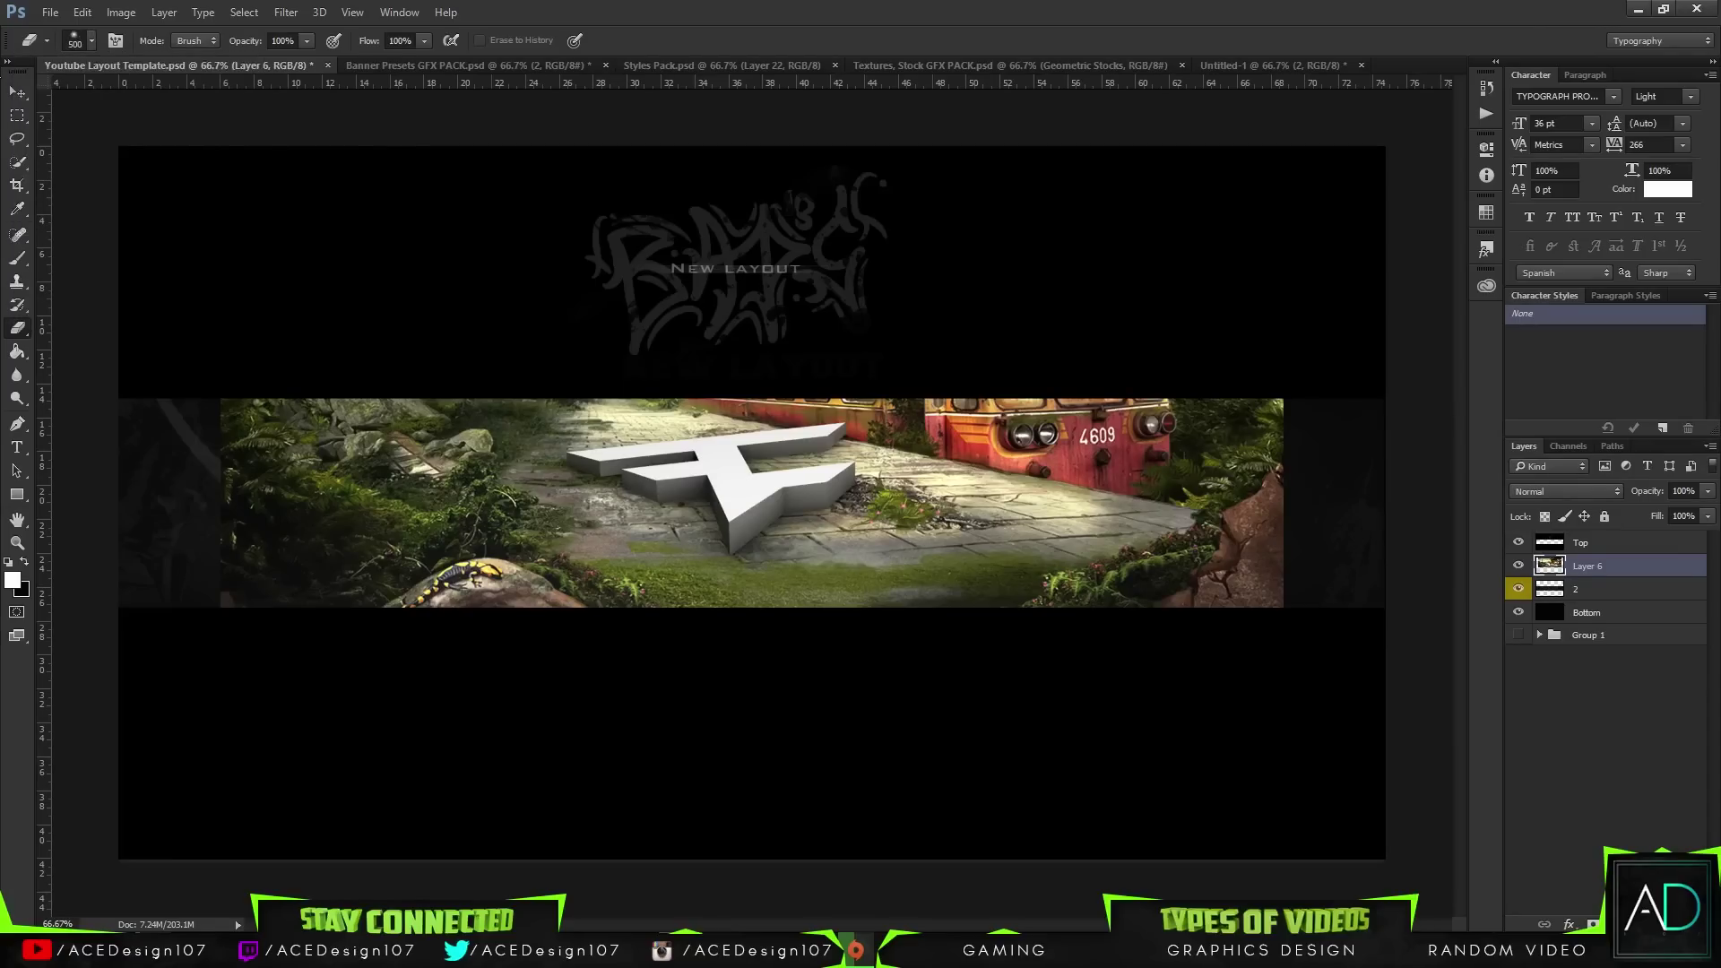
{"action": "left_click_drag", "start_coordinate": [1297, 459], "coordinate": [1273, 527]}
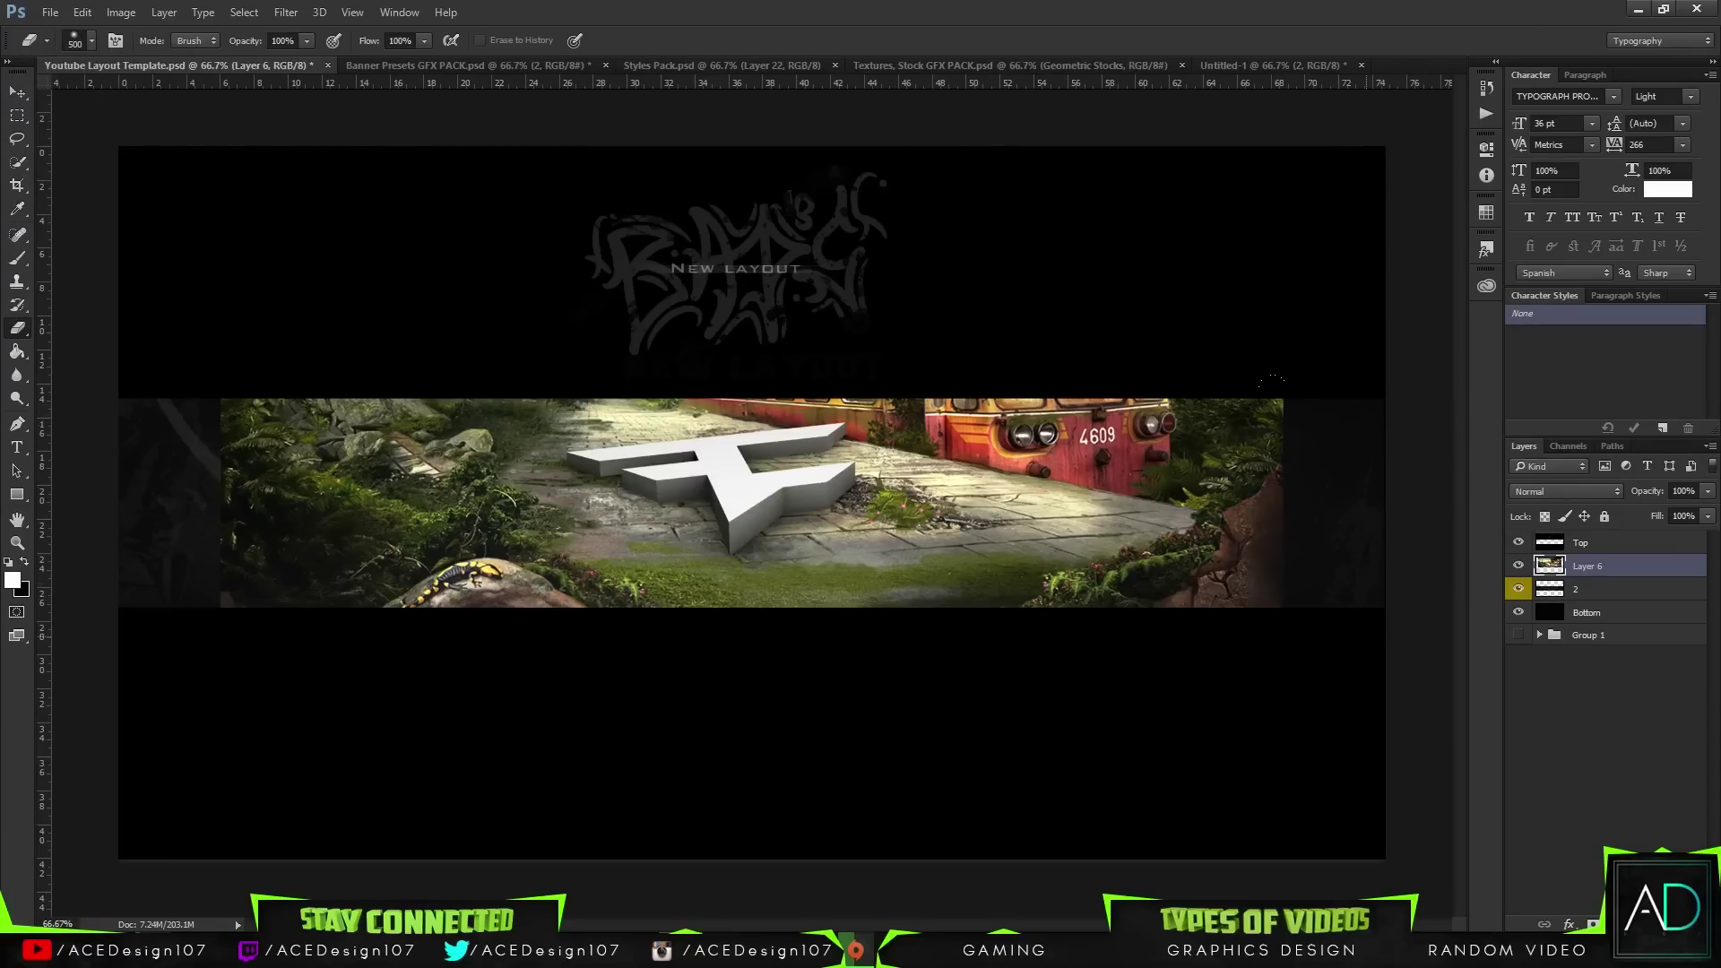
{"action": "left_click_drag", "start_coordinate": [1295, 341], "coordinate": [1253, 609]}
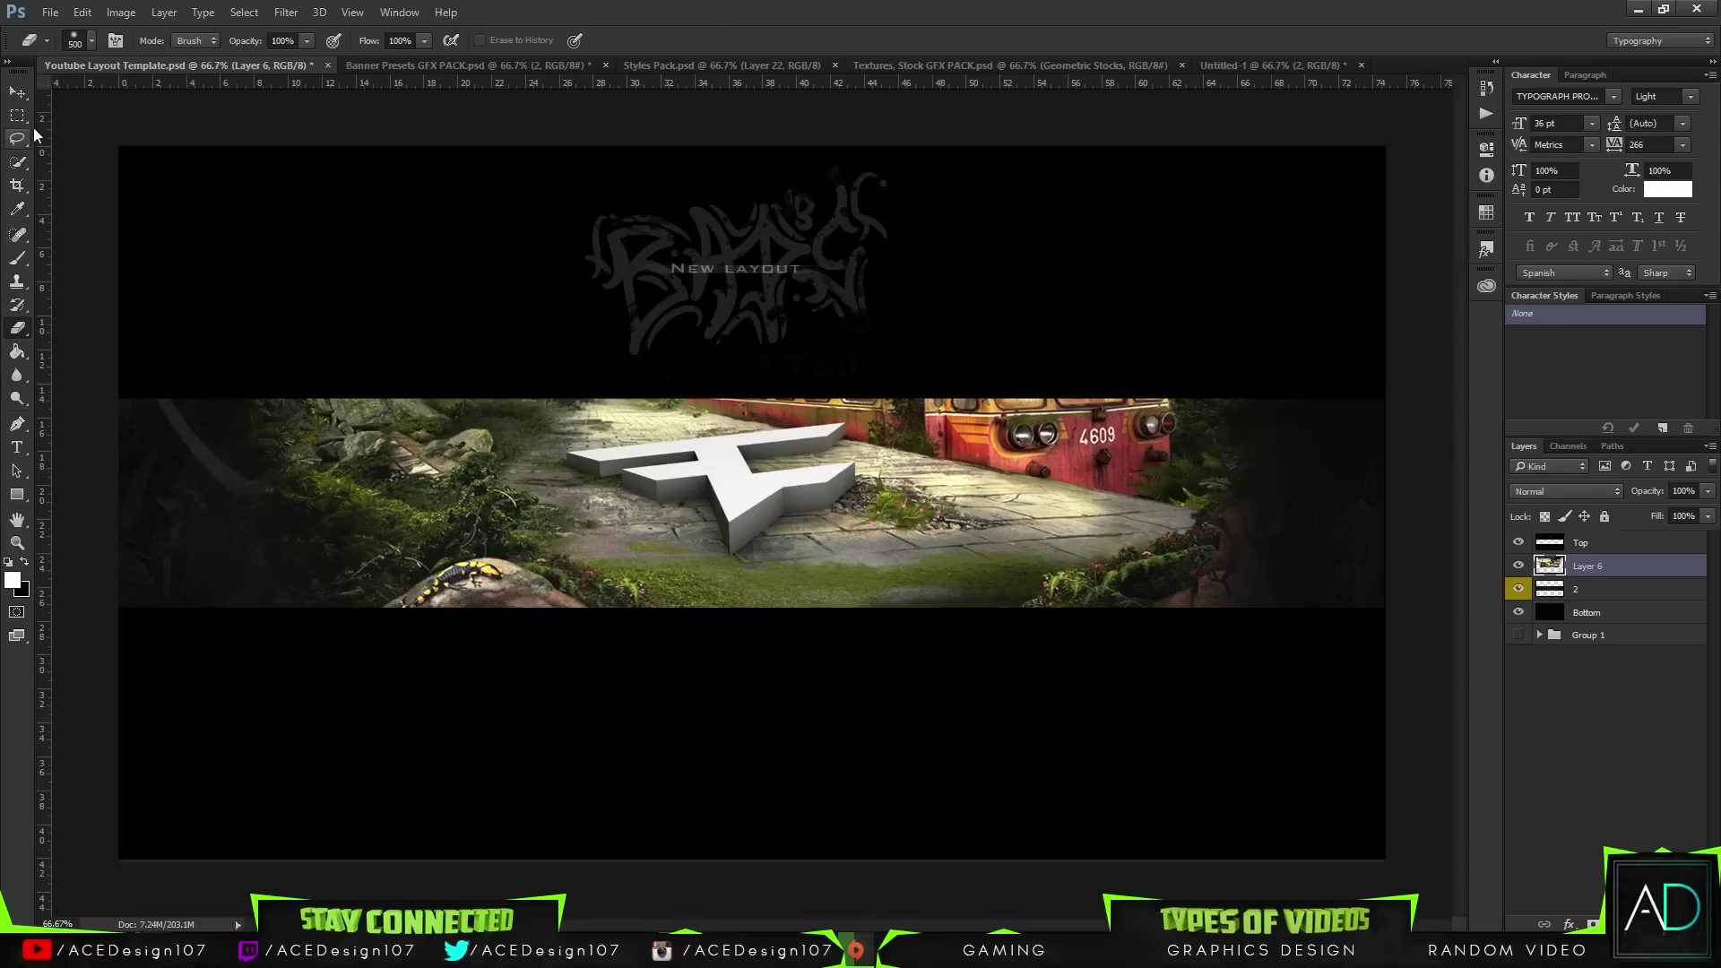
{"action": "left_click", "coordinate": [17, 92]}
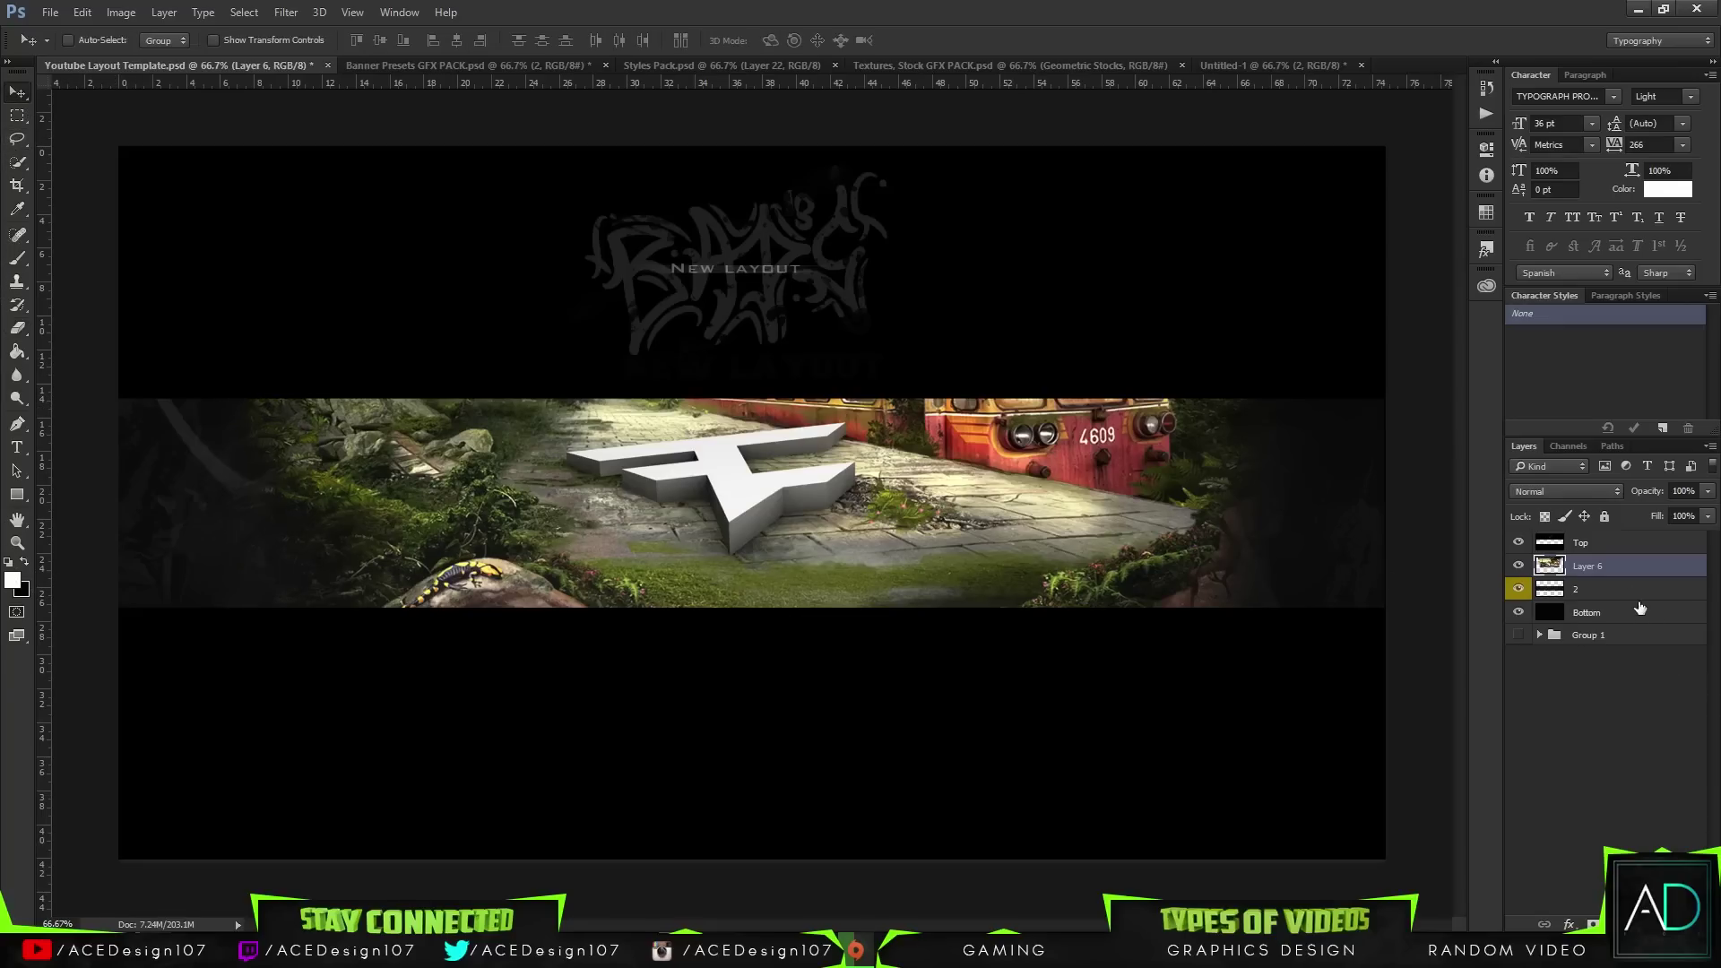
- Add a new empty layer and place it between the train image layer and backing layer 2
{"action": "key", "text": "ctrl+shift+alt+n"}
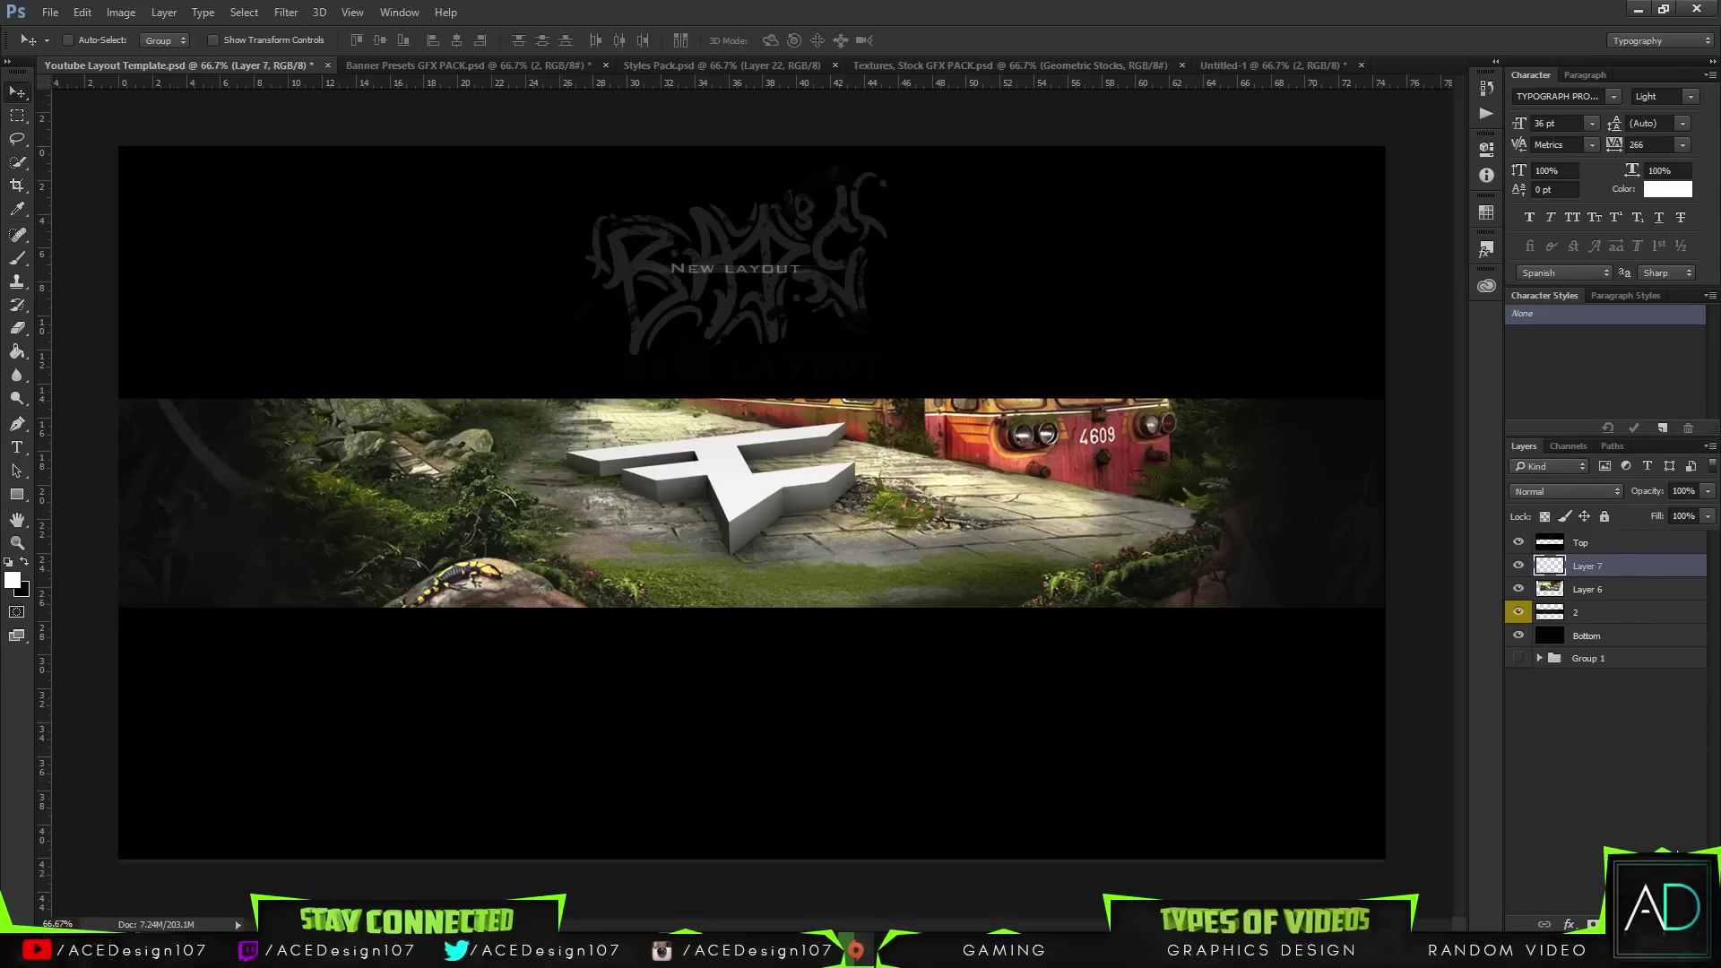
{"action": "left_click_drag", "start_coordinate": [1648, 571], "coordinate": [1643, 599]}
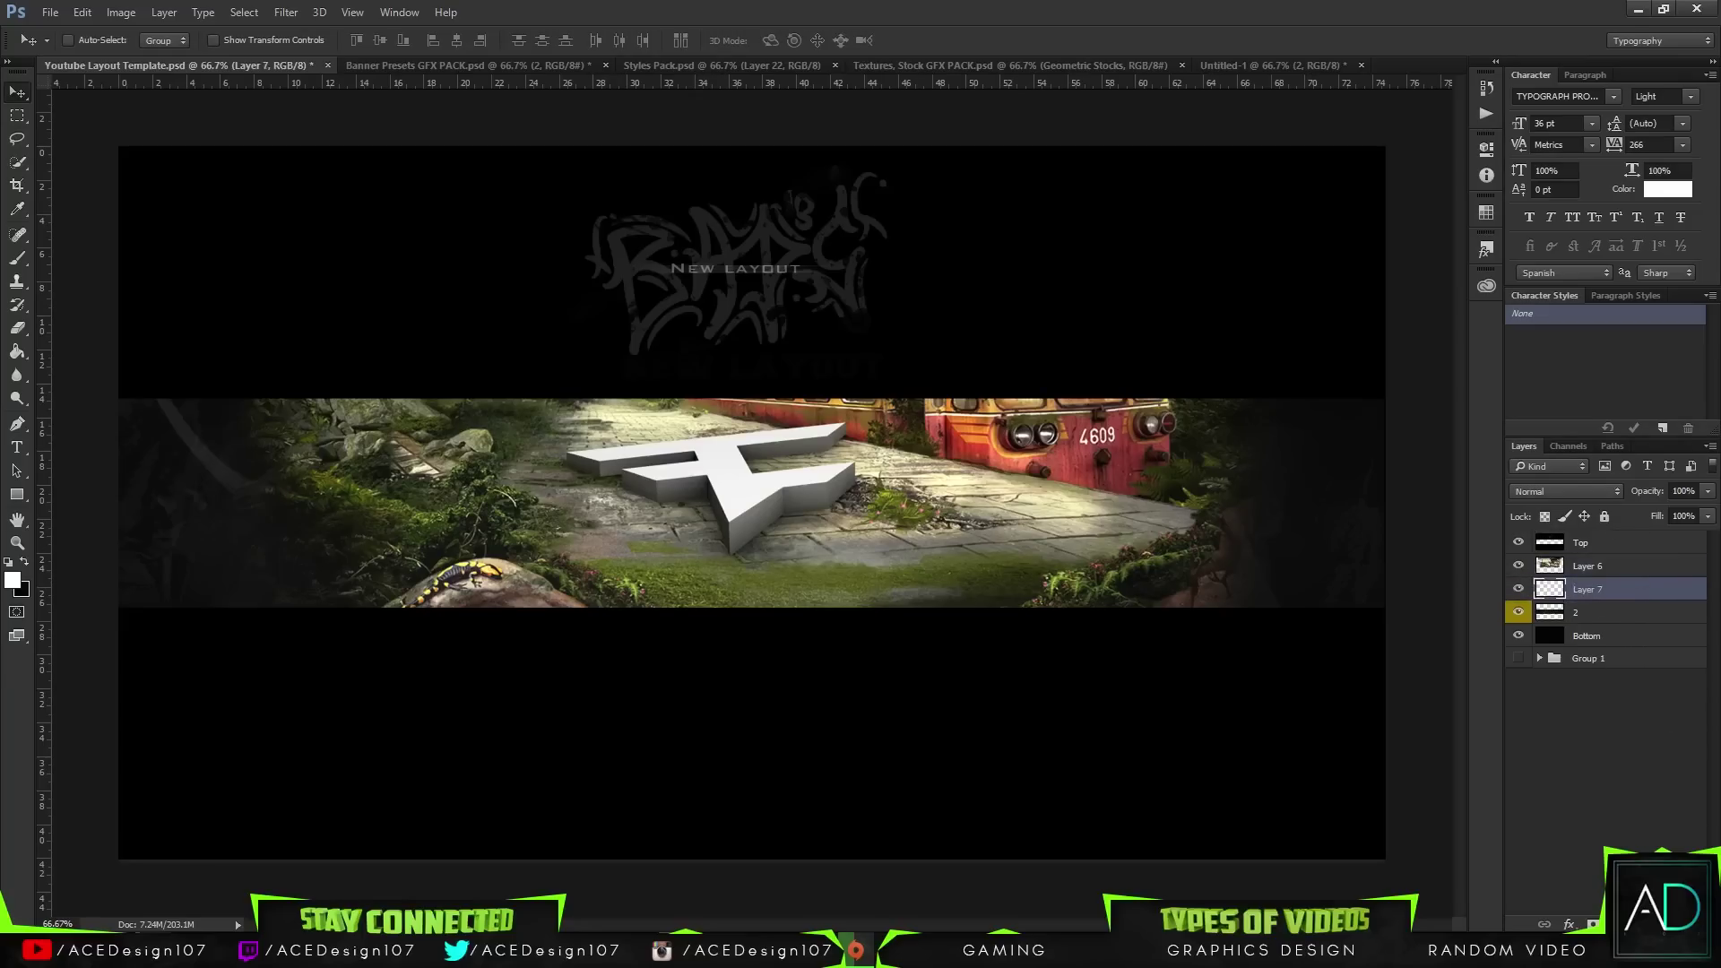
- Paint the entire banner strip on the empty layer with a brush in lime green #9cb01d
{"action": "key", "text": "b"}
{"action": "left_click", "coordinate": [11, 580]}
{"action": "left_click", "coordinate": [268, 485]}
{"action": "left_click", "coordinate": [228, 392]}
{"action": "left_click_drag", "start_coordinate": [229, 392], "coordinate": [222, 448]}
{"action": "left_click", "coordinate": [665, 591]}
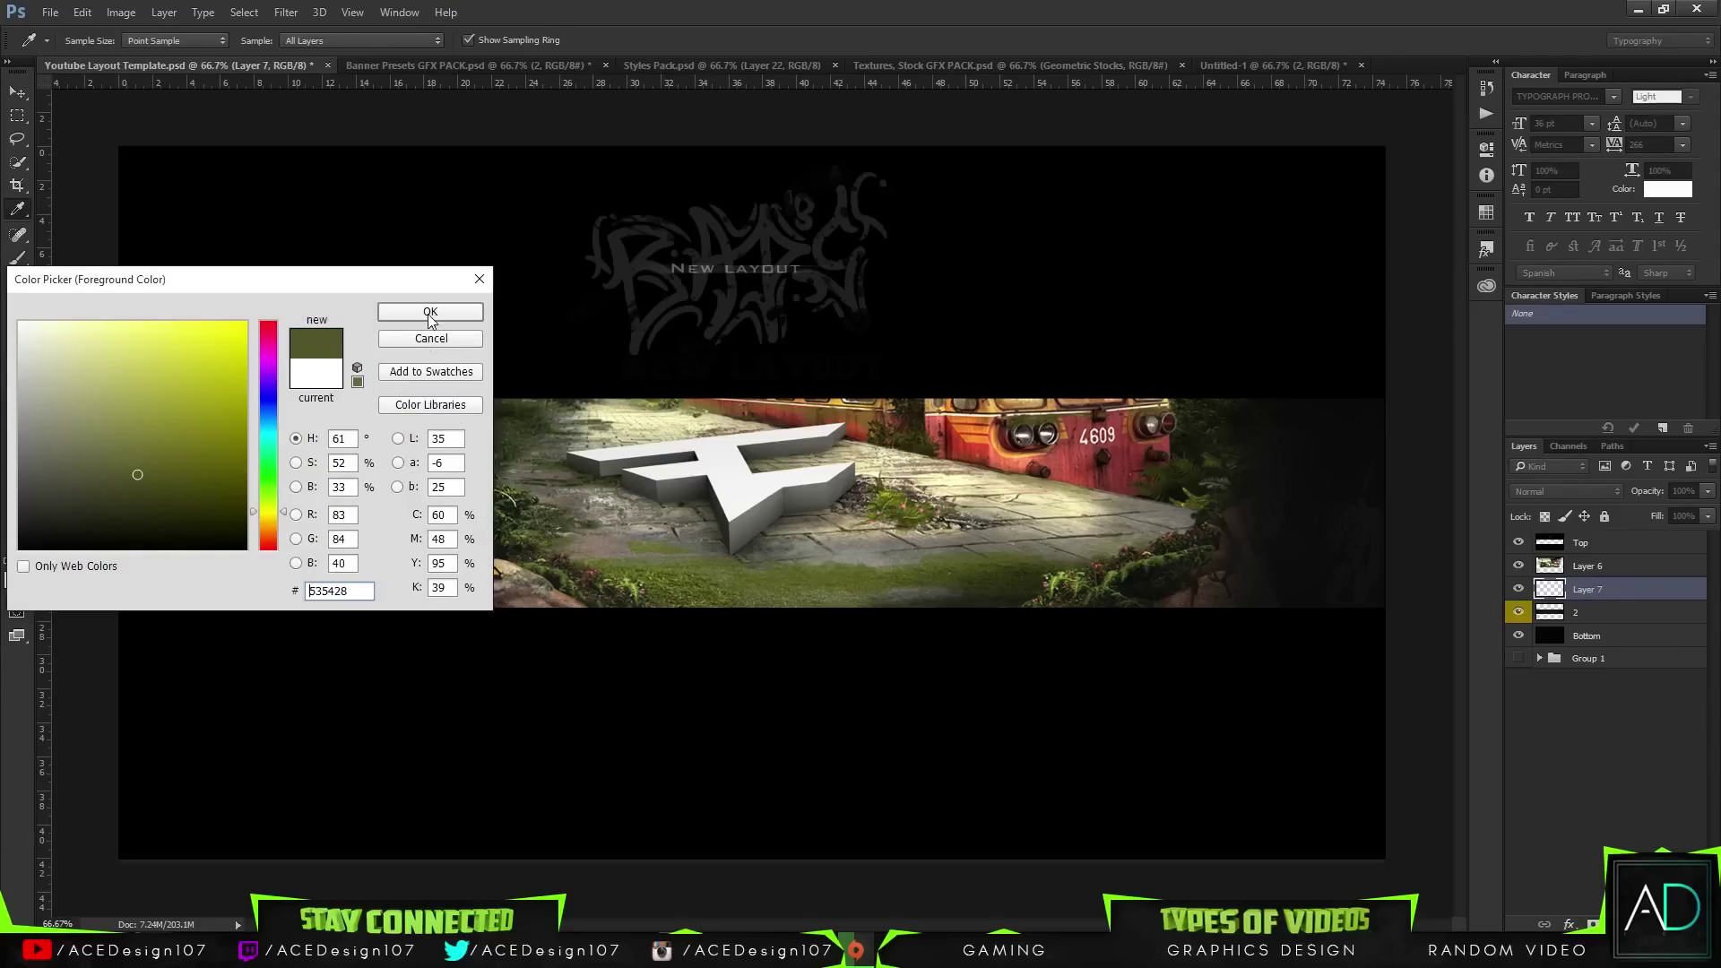
{"action": "left_click", "coordinate": [679, 568]}
{"action": "left_click_drag", "start_coordinate": [896, 491], "coordinate": [894, 487]}
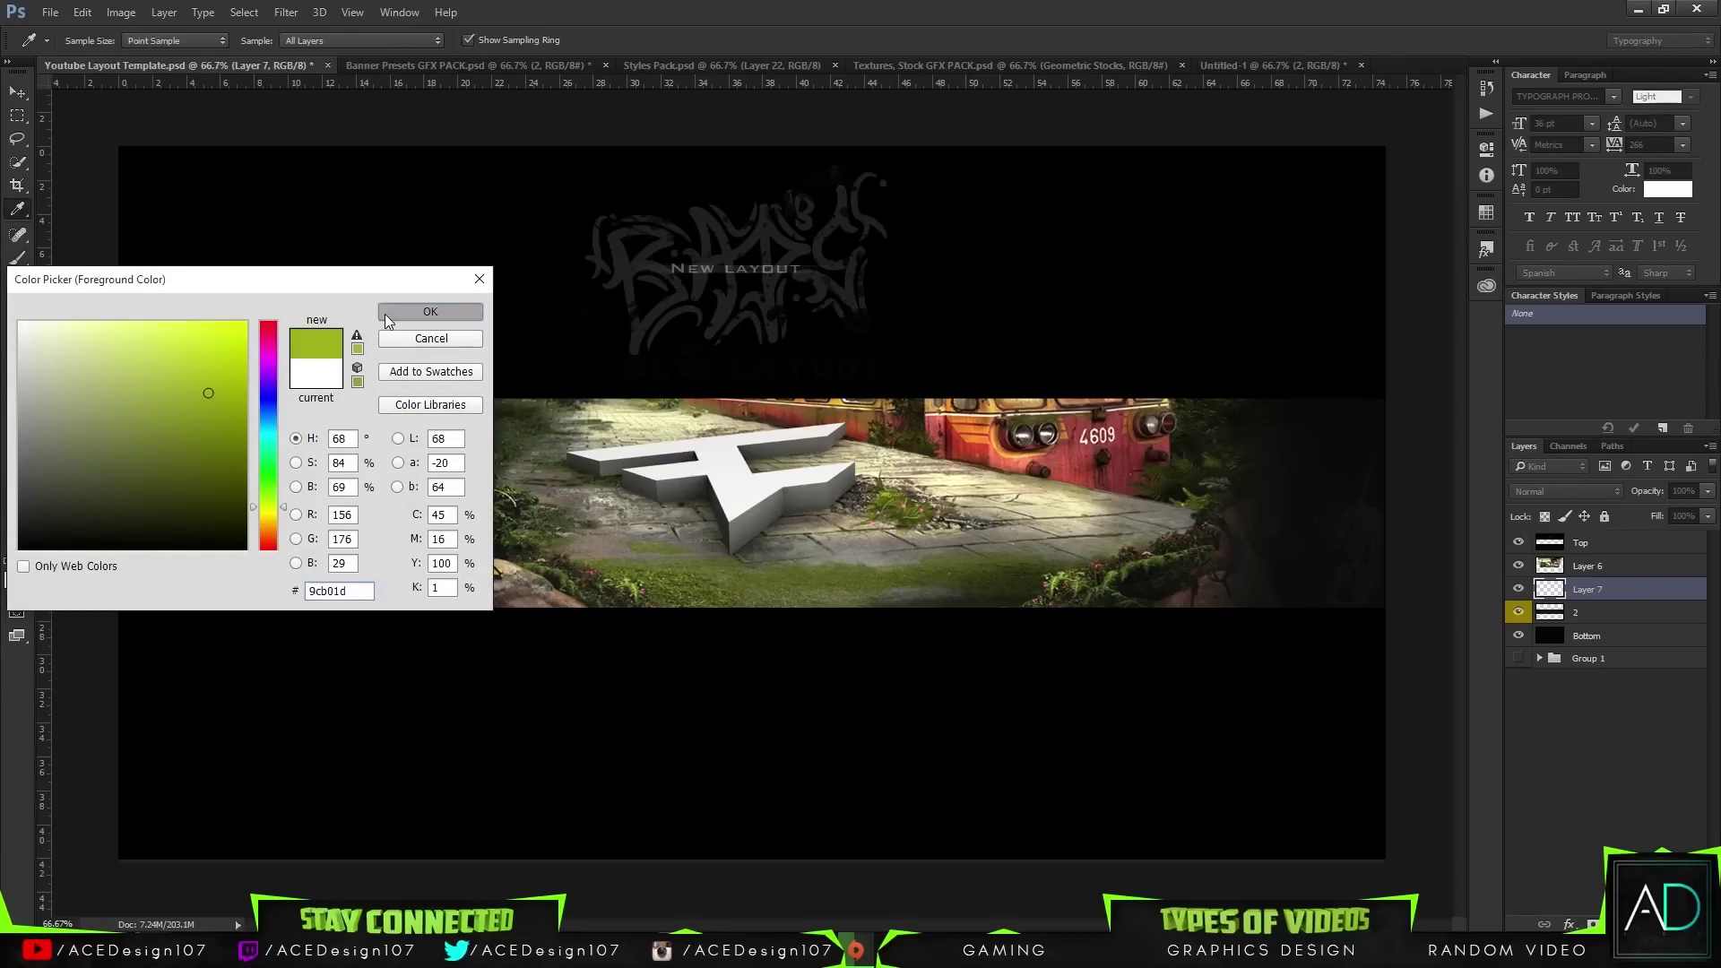
{"action": "left_click", "coordinate": [422, 312]}
{"action": "key", "text": "b"}
{"action": "mouse_move", "coordinate": [153, 448]}
{"action": "left_mouse_down"}
{"action": "mouse_move", "coordinate": [206, 538]}
{"action": "mouse_move", "coordinate": [1327, 466]}
{"action": "mouse_move", "coordinate": [1318, 583]}
{"action": "left_mouse_up"}
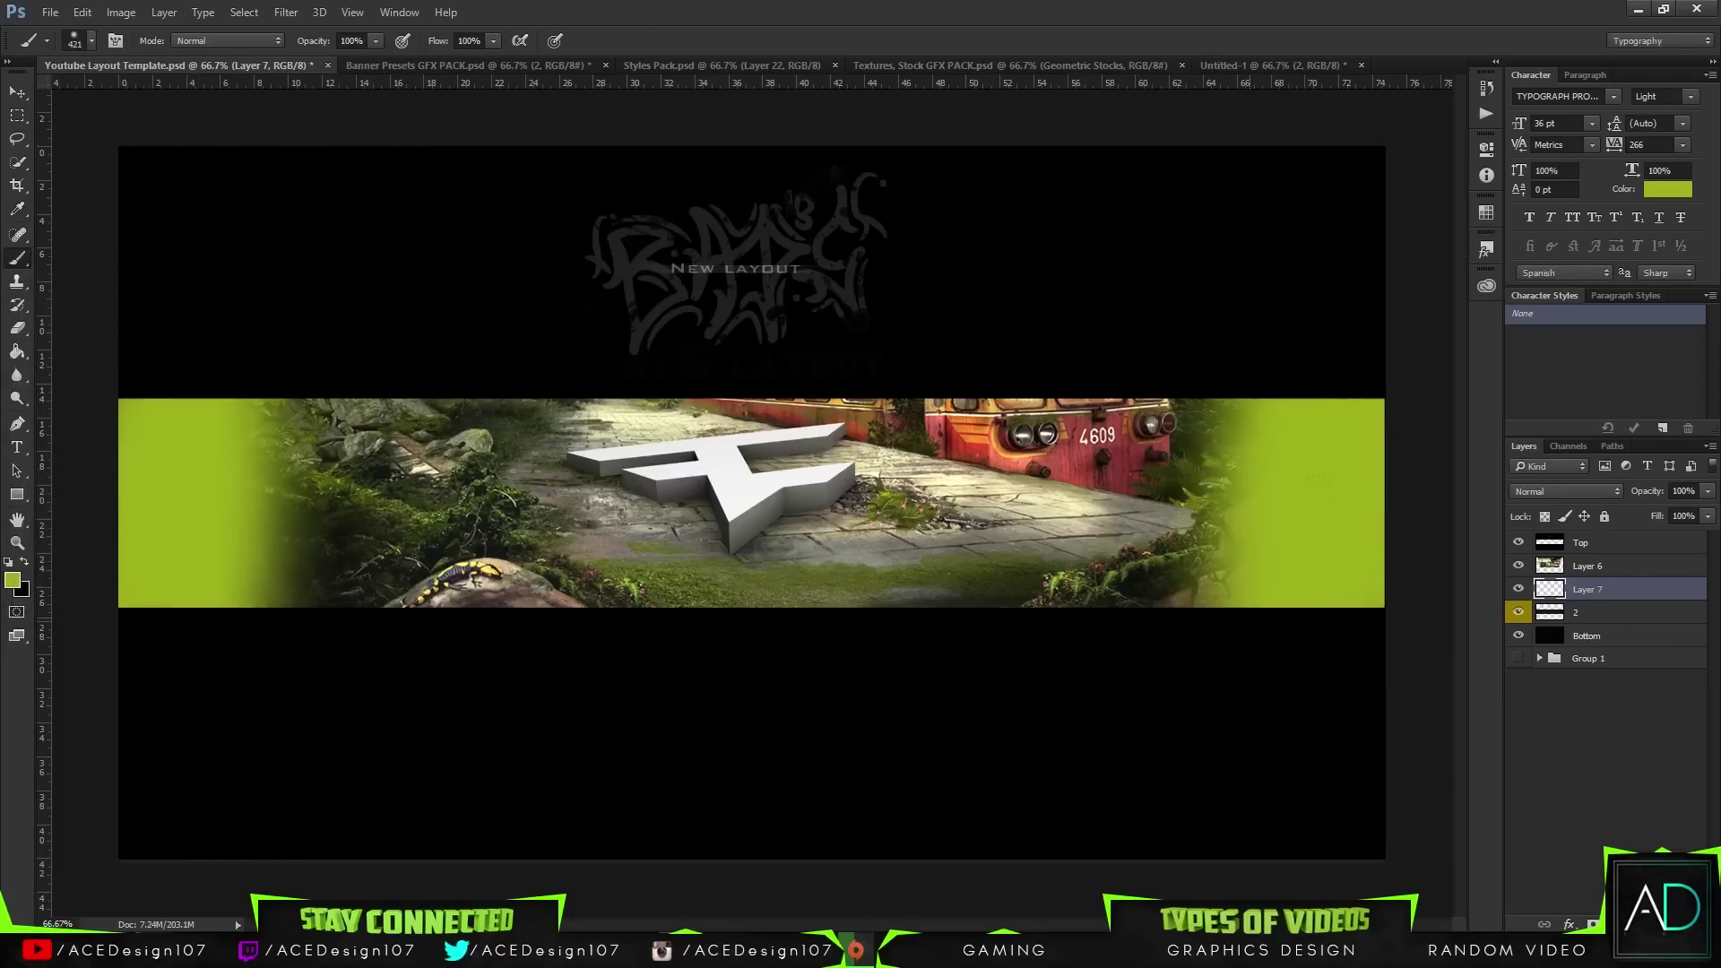
- Set the green layer's blend mode to Color and its opacity to 98%
{"action": "left_click", "coordinate": [1577, 491]}
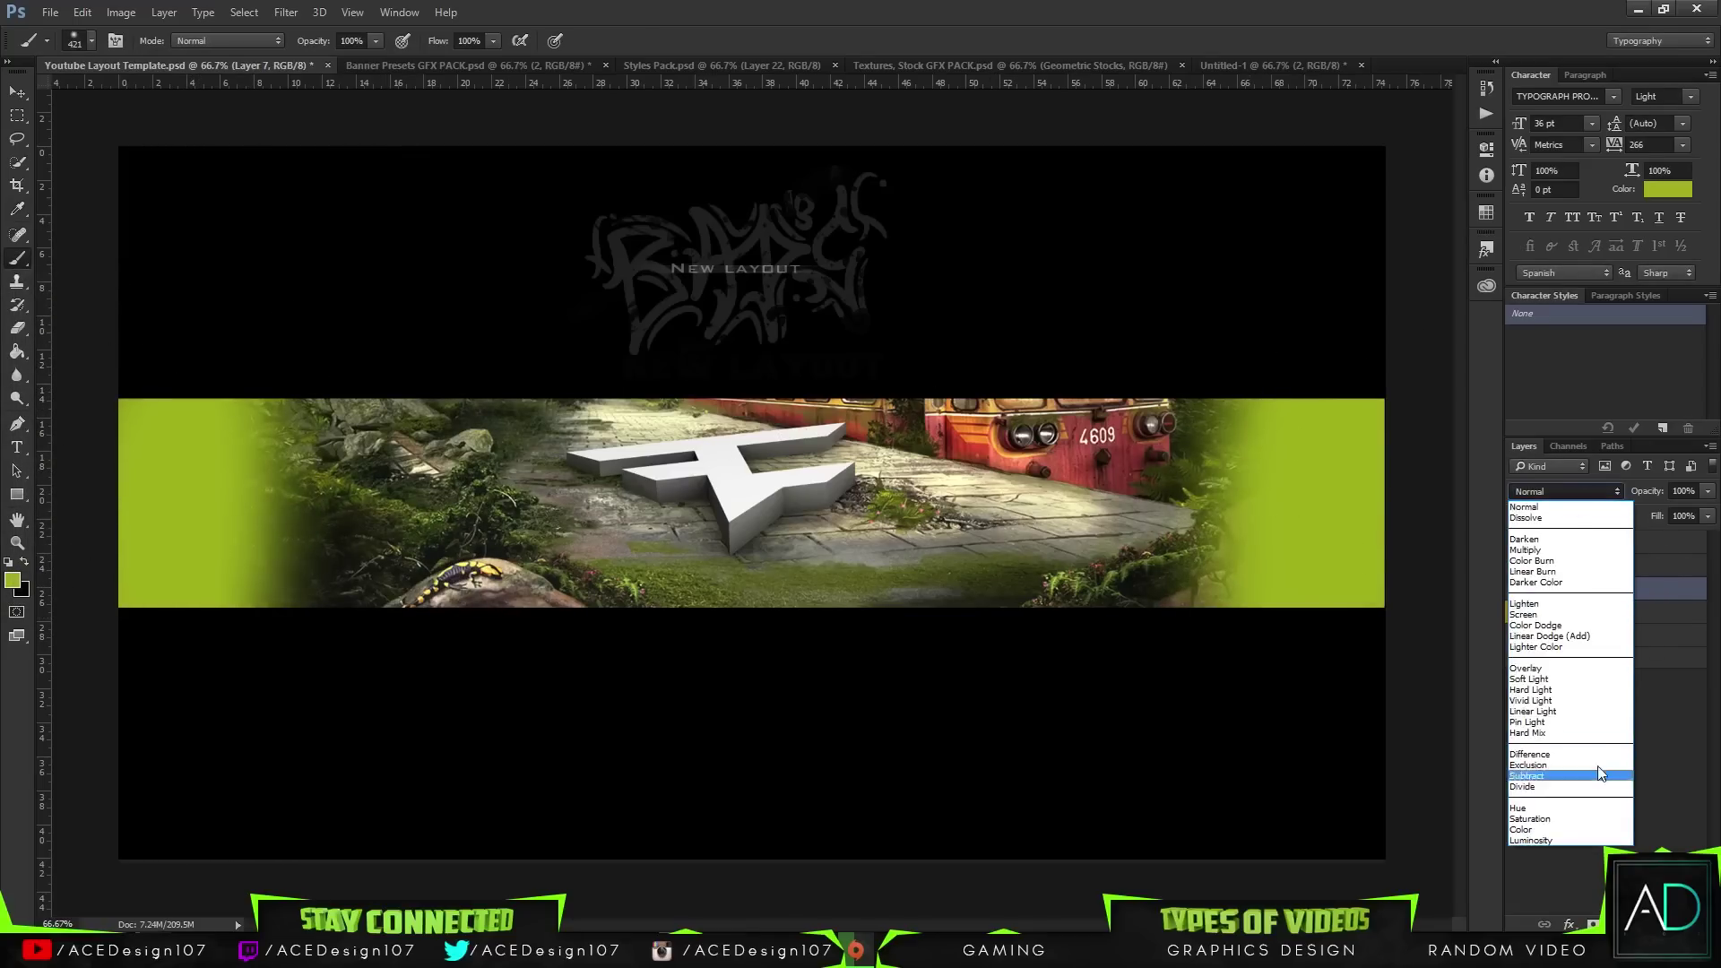
{"action": "left_click", "coordinate": [1540, 831]}
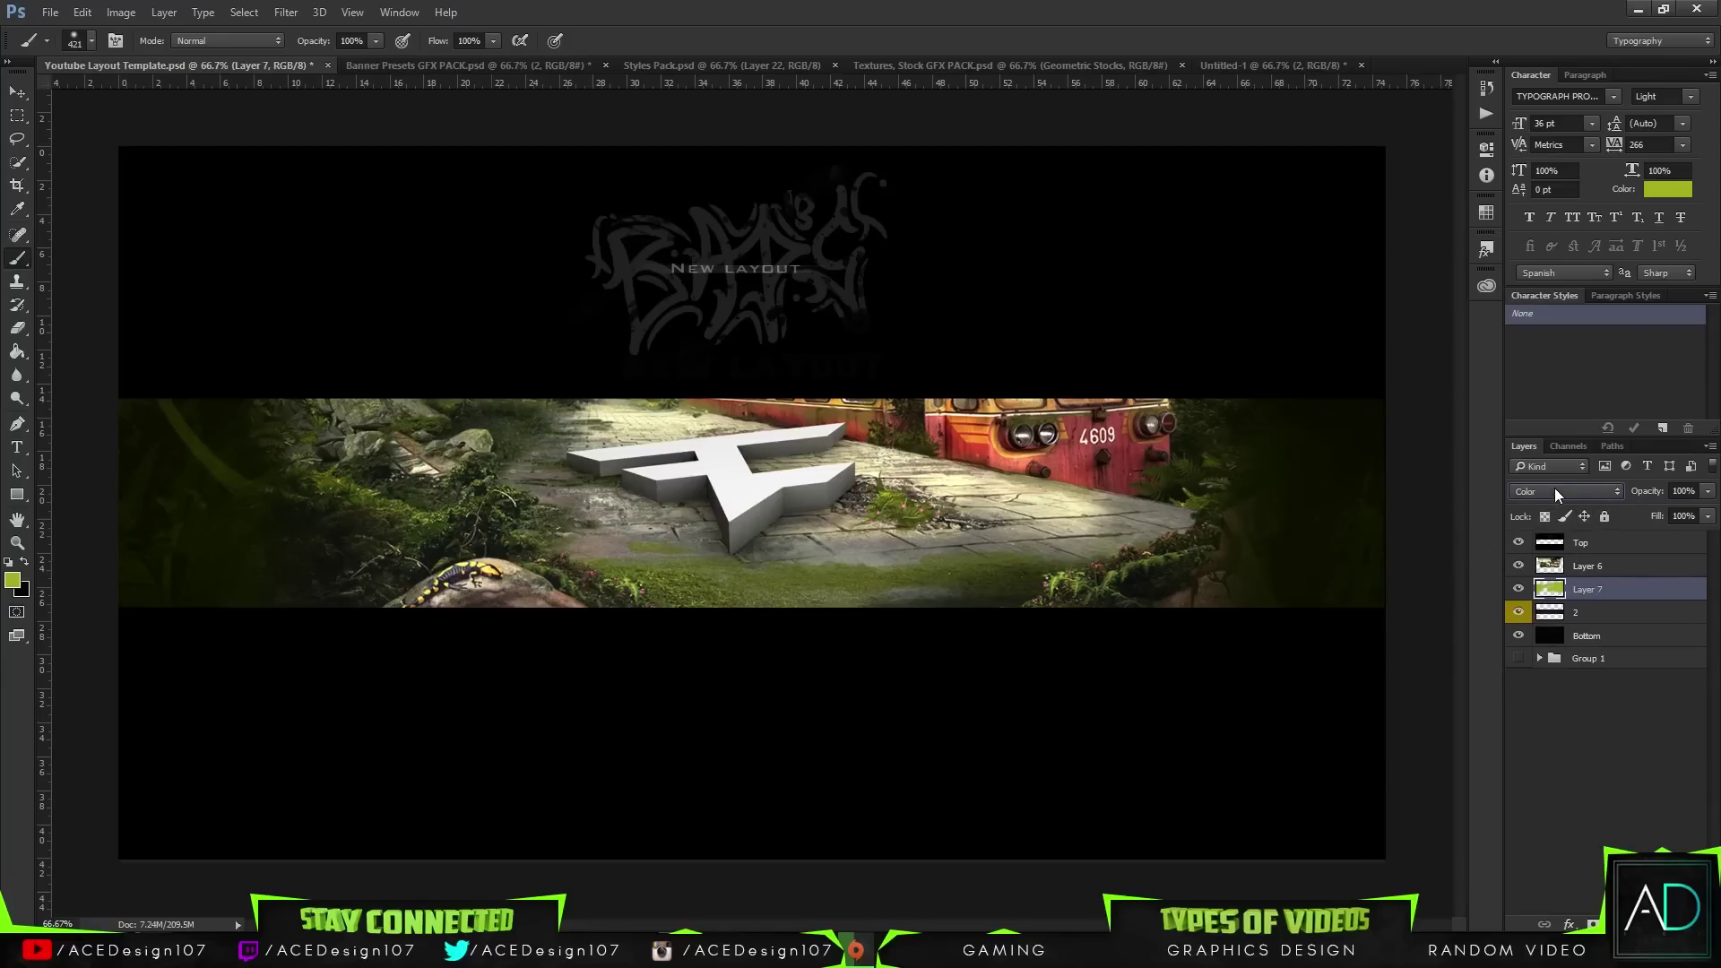
{"action": "left_click", "coordinate": [1708, 491]}
{"action": "left_click_drag", "start_coordinate": [1618, 508], "coordinate": [1714, 519]}
- Switch to the Eraser tool and make the train image layer active
{"action": "left_click", "coordinate": [17, 91]}
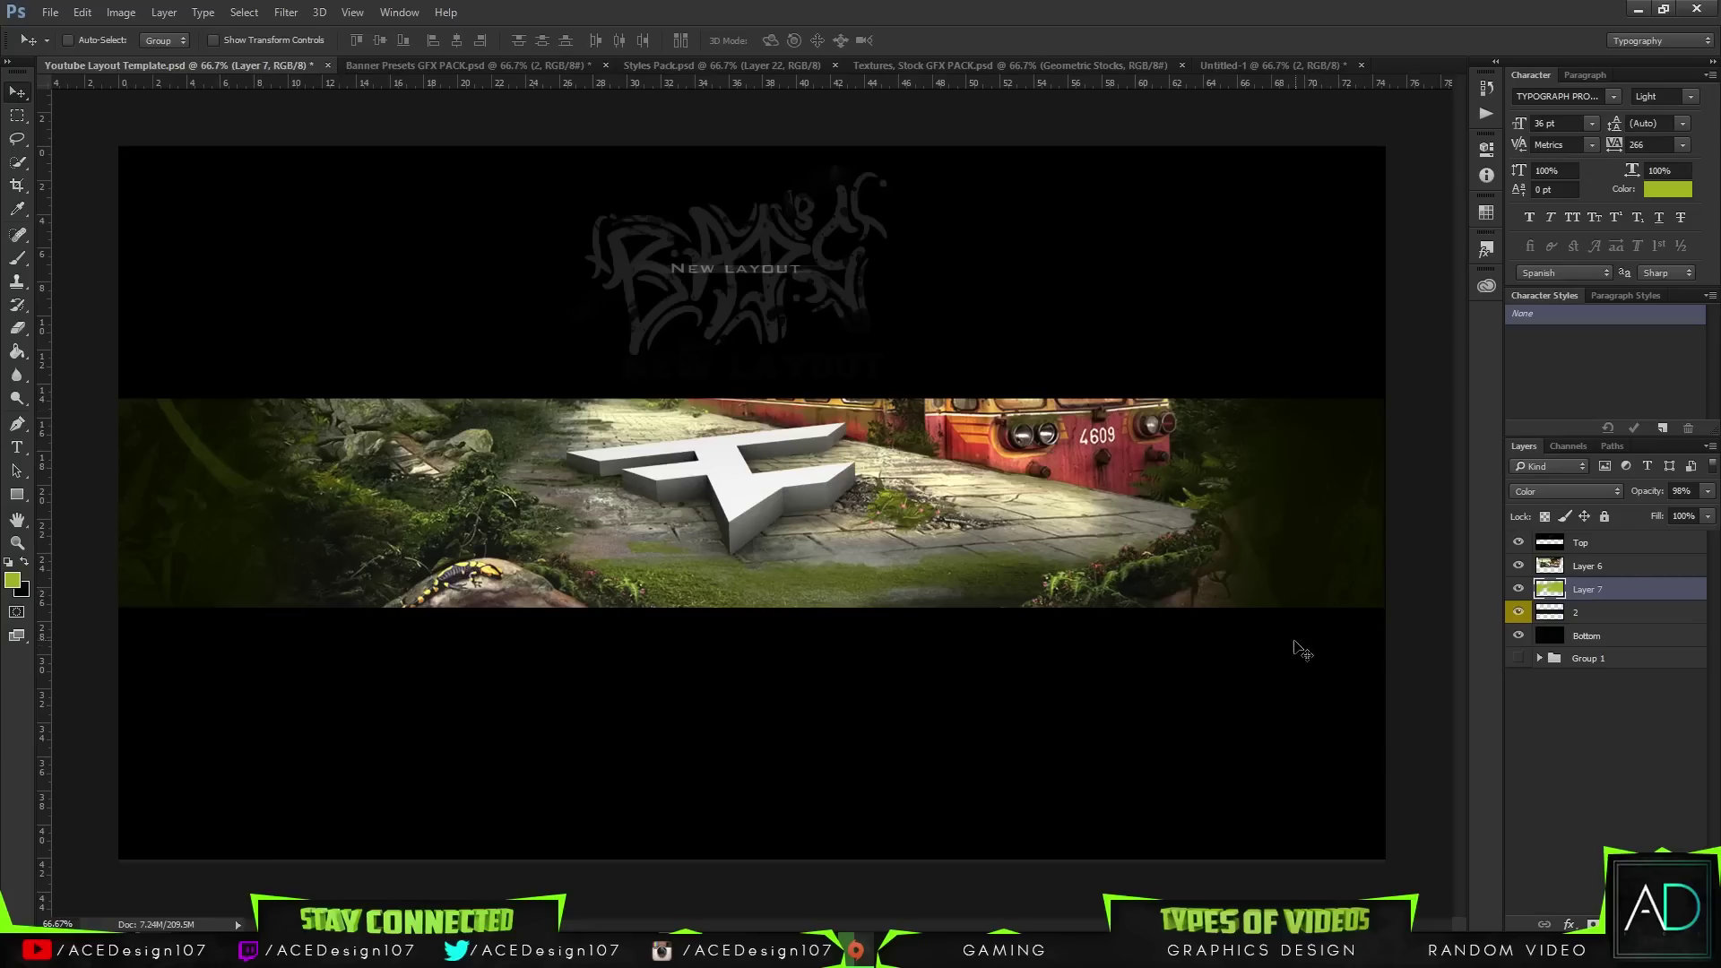
{"action": "key", "text": "e"}
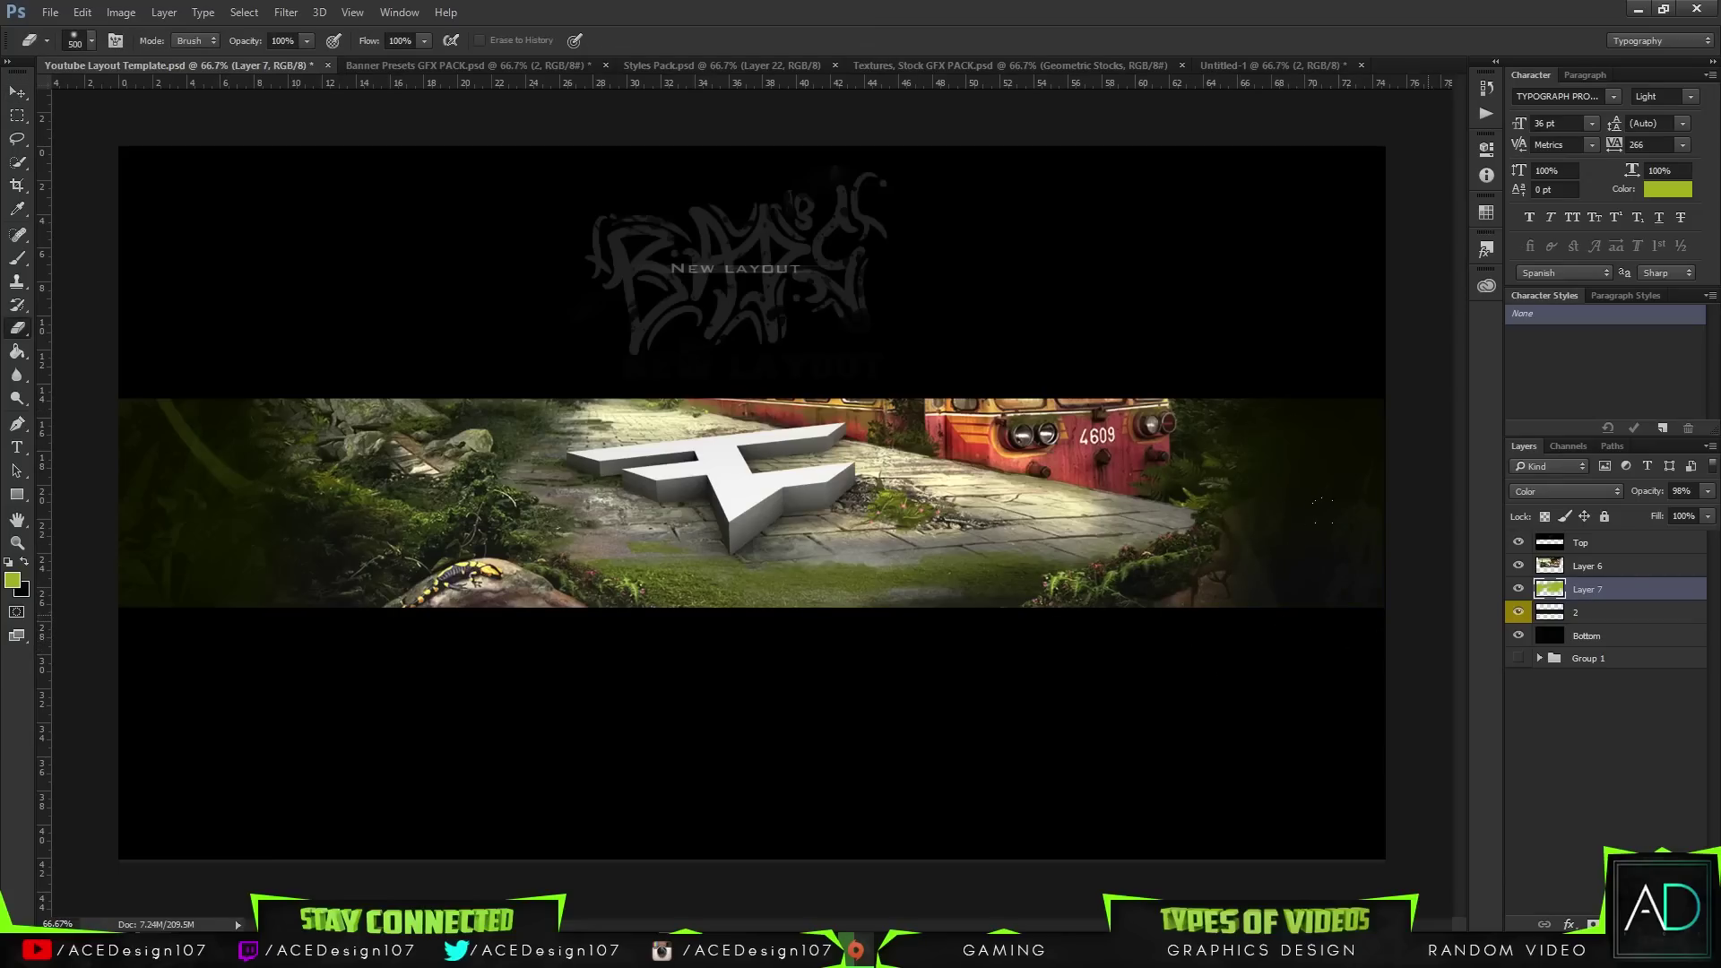
{"action": "left_click", "coordinate": [1613, 565]}
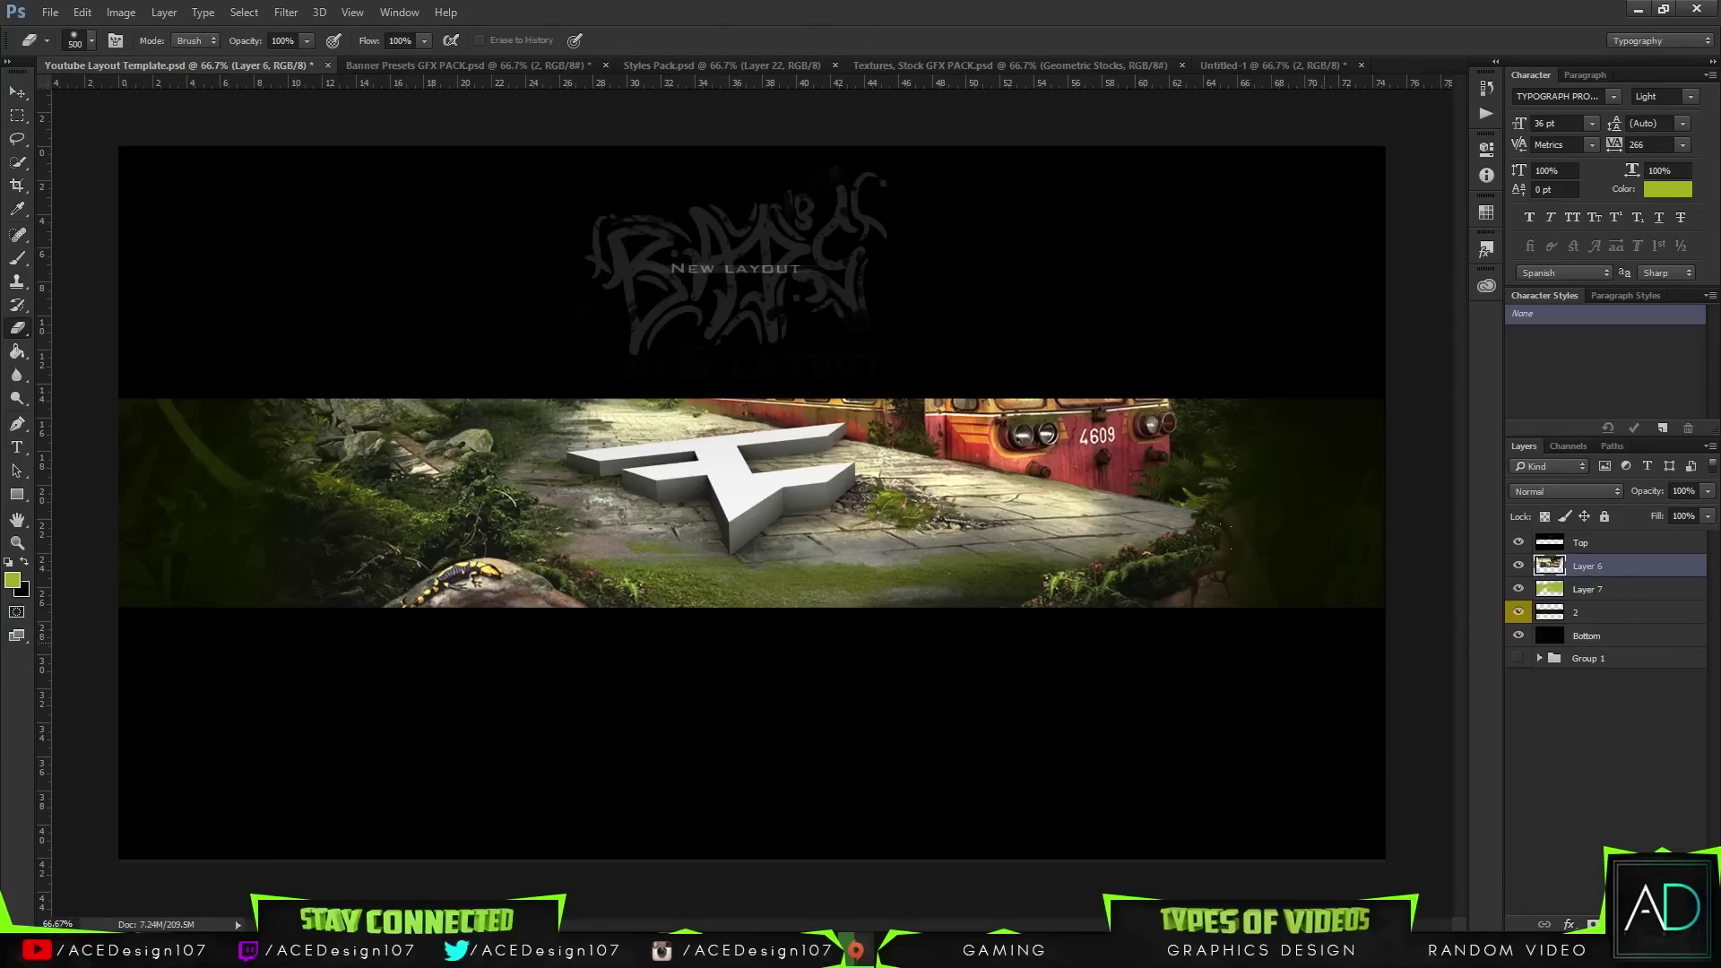
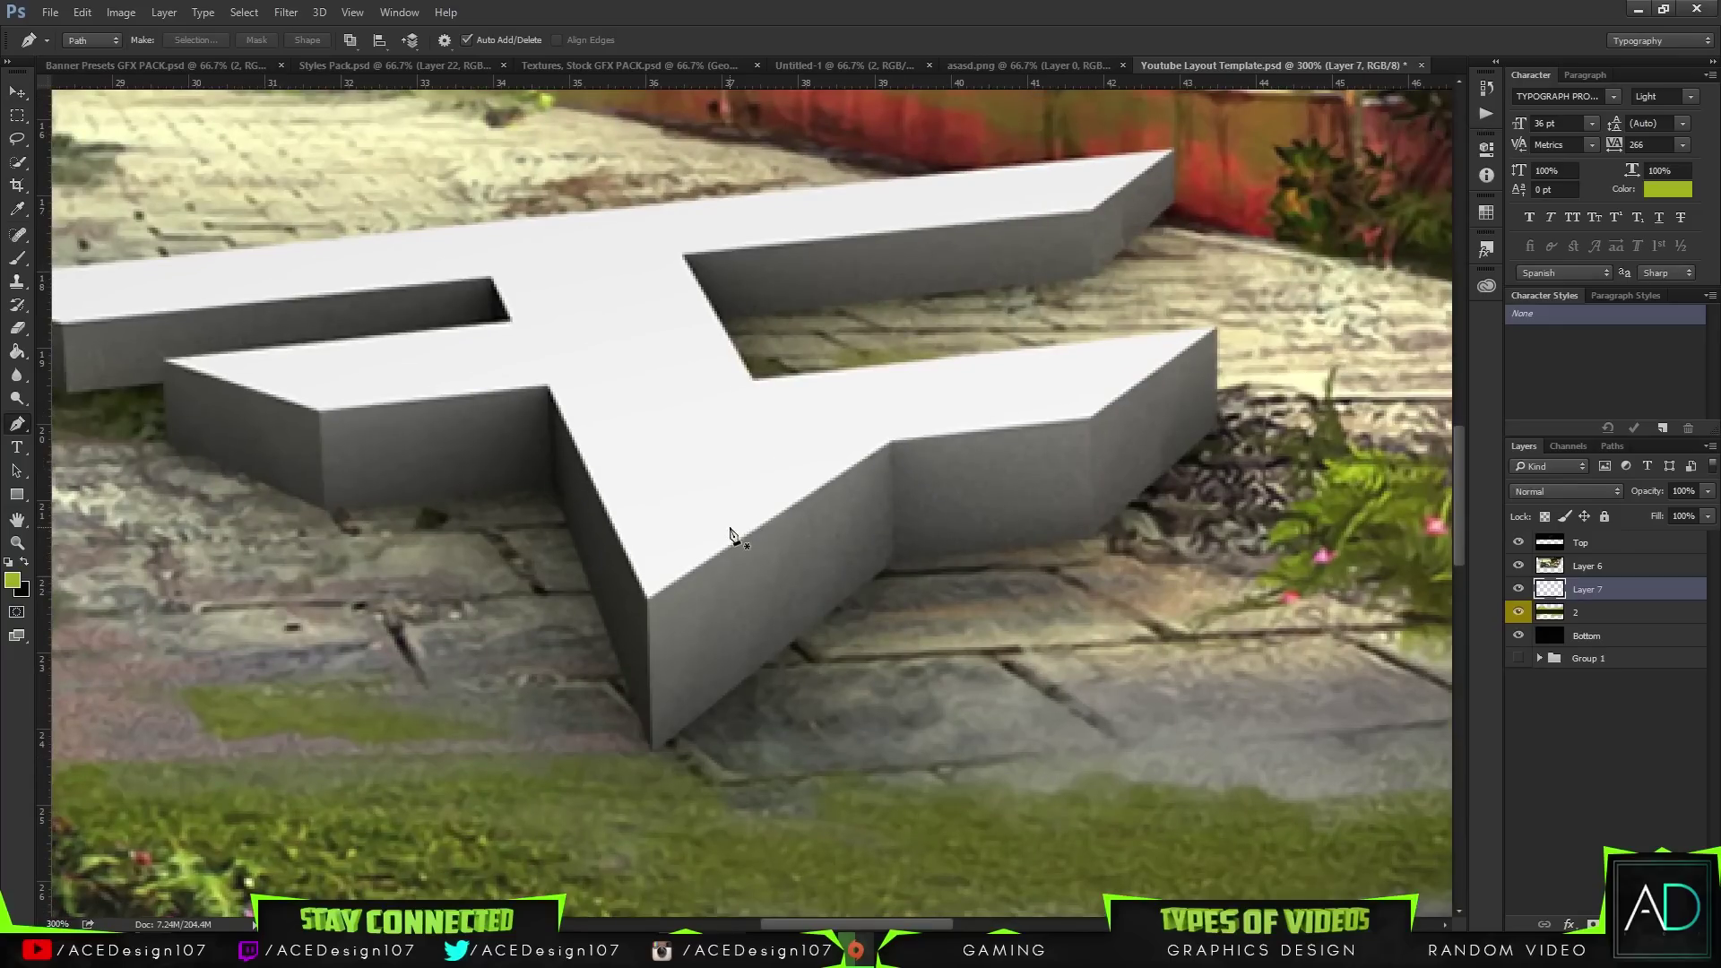
- Start a Pen path around the logo's white top face, from the front tip along the lower-left arm to its outer corner
{"action": "left_click", "coordinate": [646, 601]}
{"action": "left_click", "coordinate": [548, 385]}
{"action": "left_click", "coordinate": [319, 414]}
{"action": "left_click", "coordinate": [168, 362]}
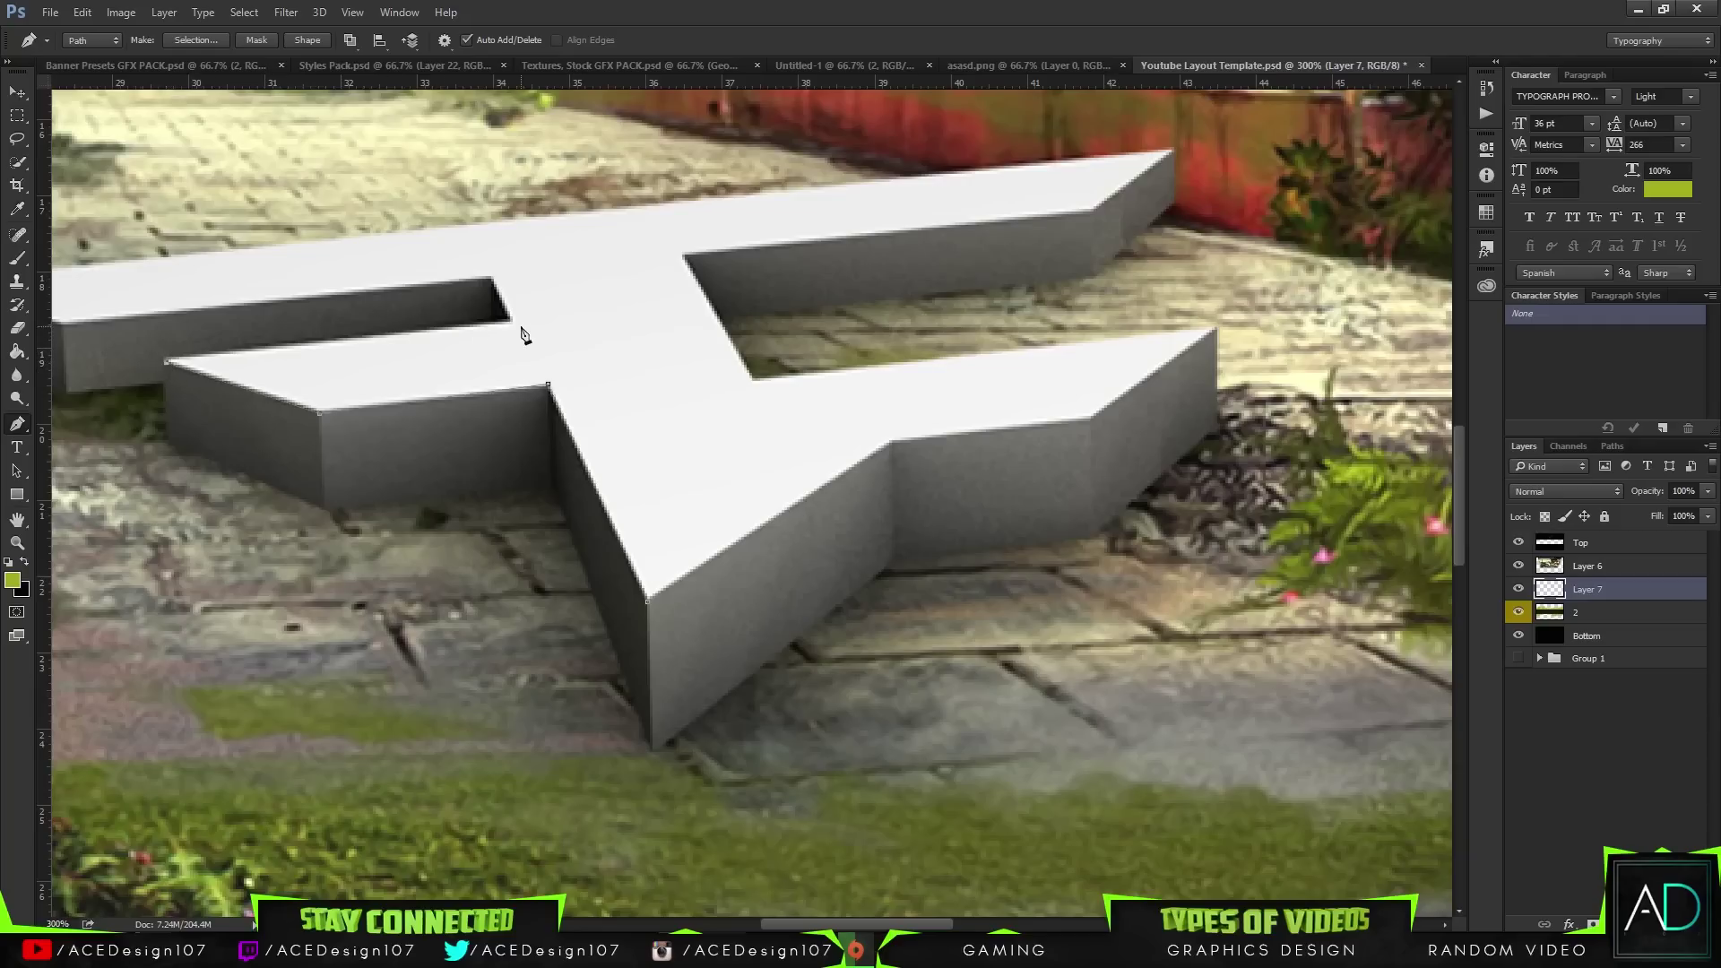
{"action": "left_click", "coordinate": [515, 319]}
{"action": "key", "text": "ctrl+alt+z"}
{"action": "key", "text": "ctrl+alt+z"}
{"action": "left_click", "coordinate": [163, 360]}
- Continue the pen path around the logo's inner left notch and along the upper-left arm
{"action": "left_click", "coordinate": [512, 321]}
{"action": "left_click", "coordinate": [491, 279]}
{"action": "scroll", "coordinate": [205, 348], "scroll_direction": "down", "scroll_amount": 1}
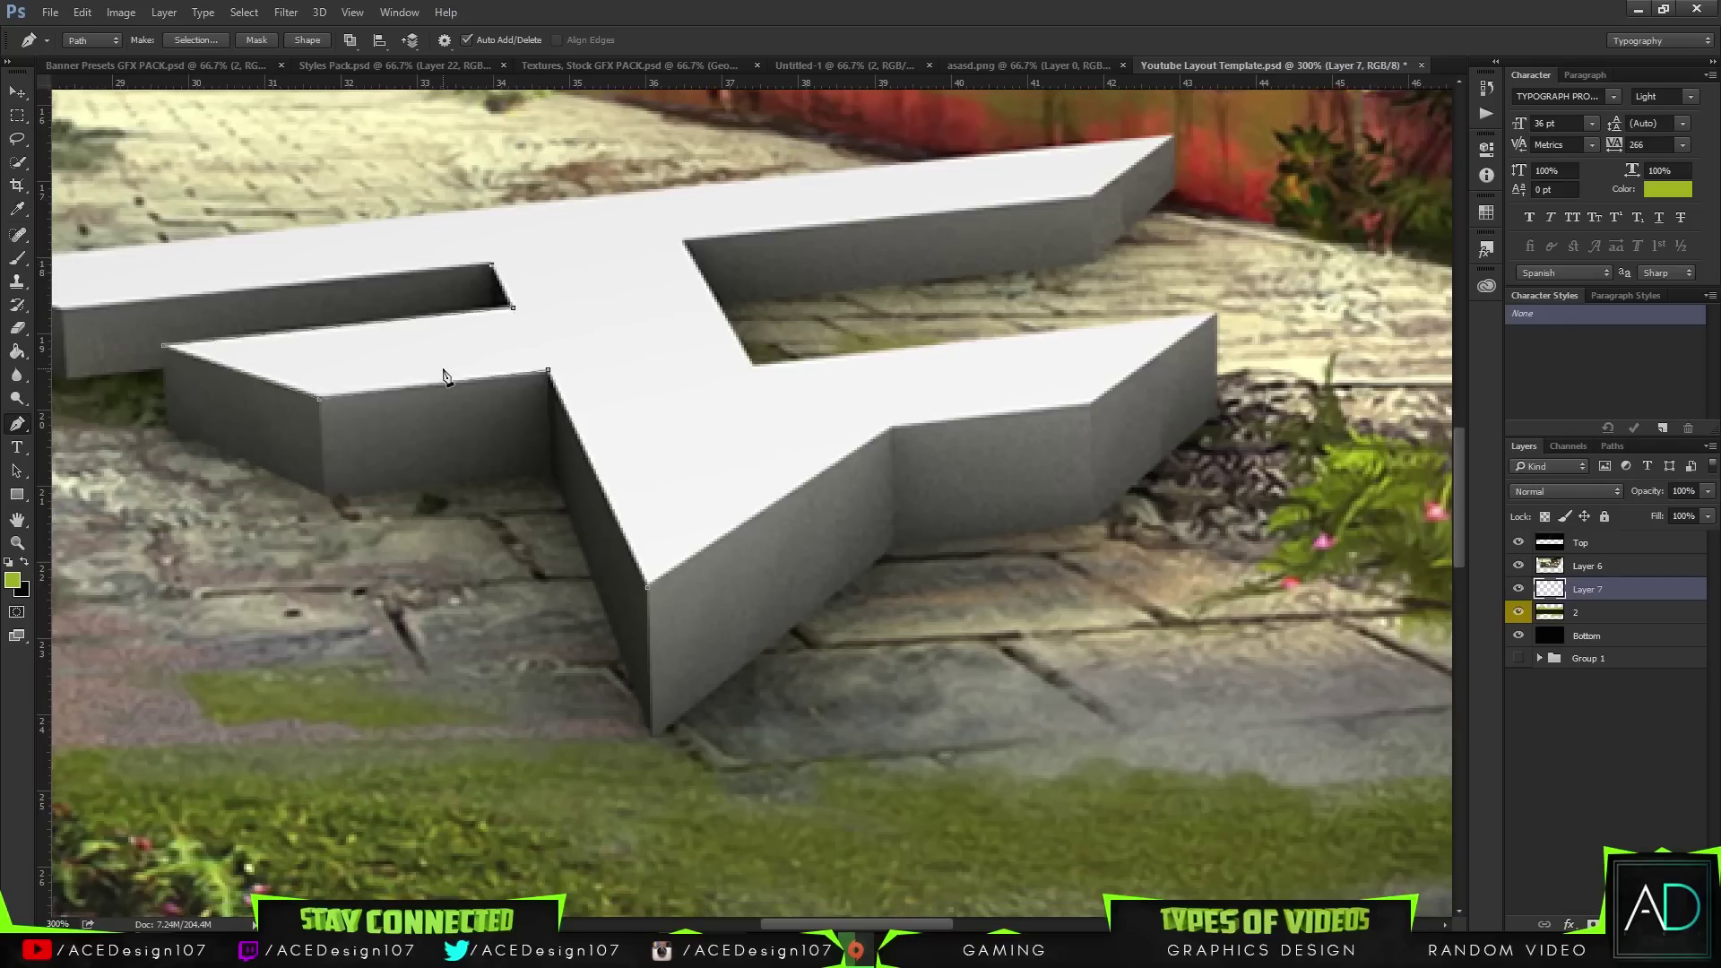
{"action": "left_click", "coordinate": [61, 312]}
{"action": "left_click_drag", "start_coordinate": [830, 926], "coordinate": [766, 924]}
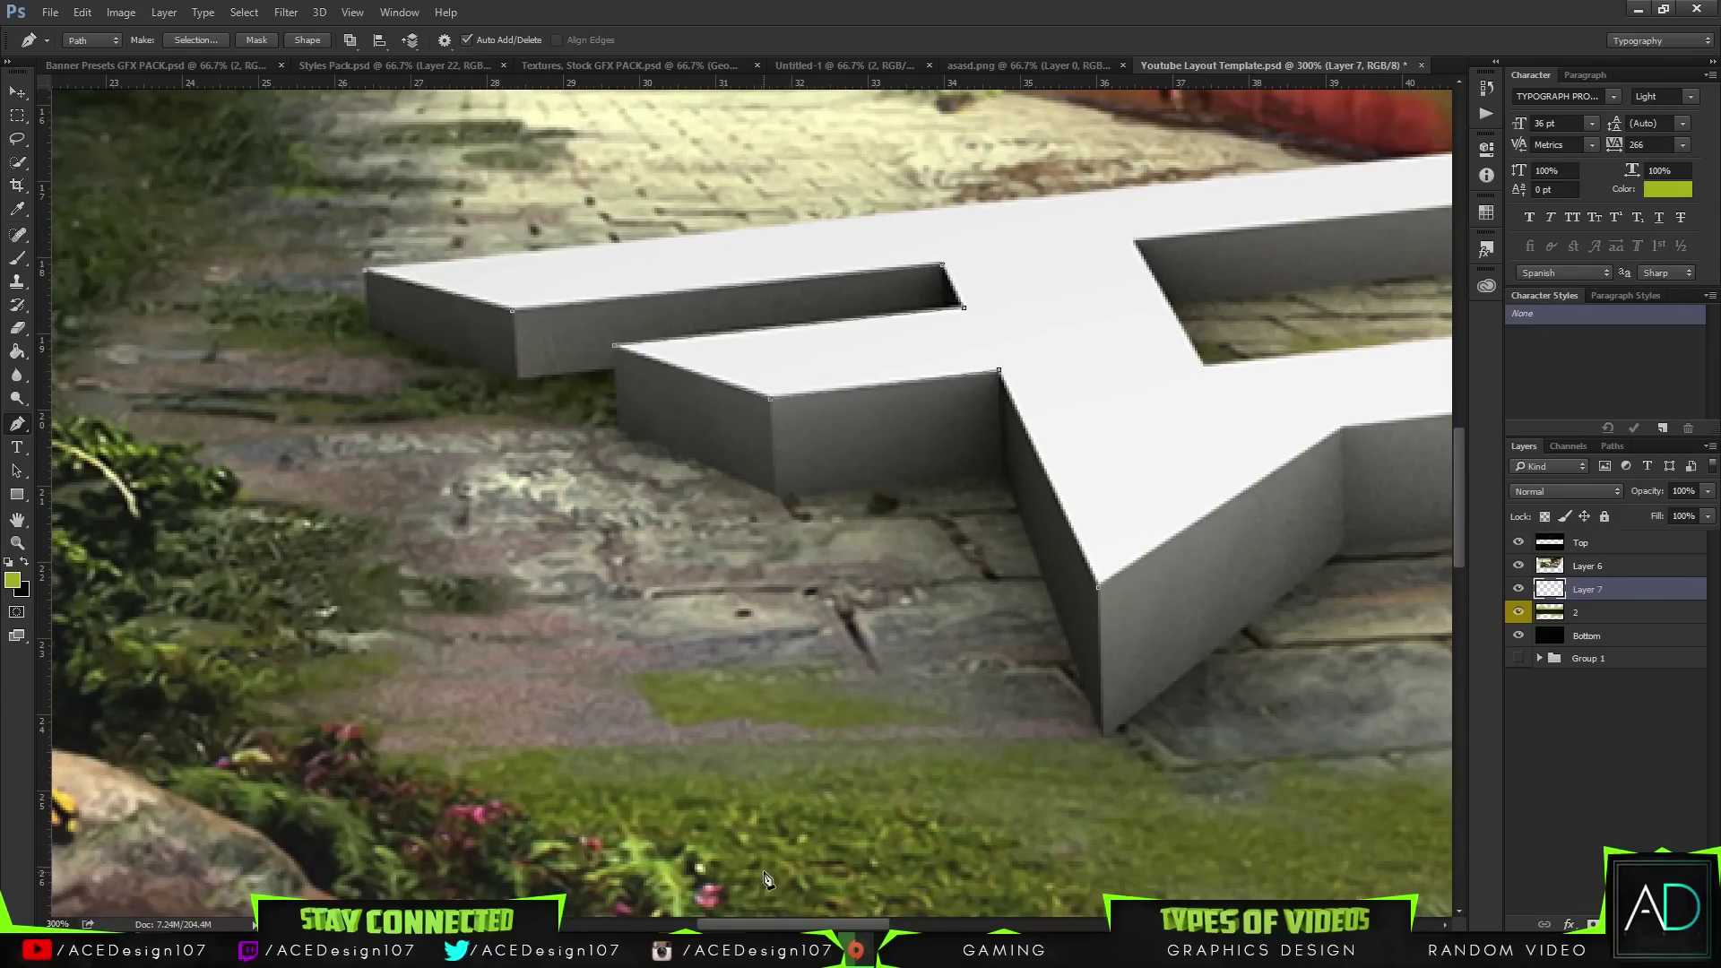
{"action": "left_click_drag", "start_coordinate": [767, 923], "coordinate": [870, 917]}
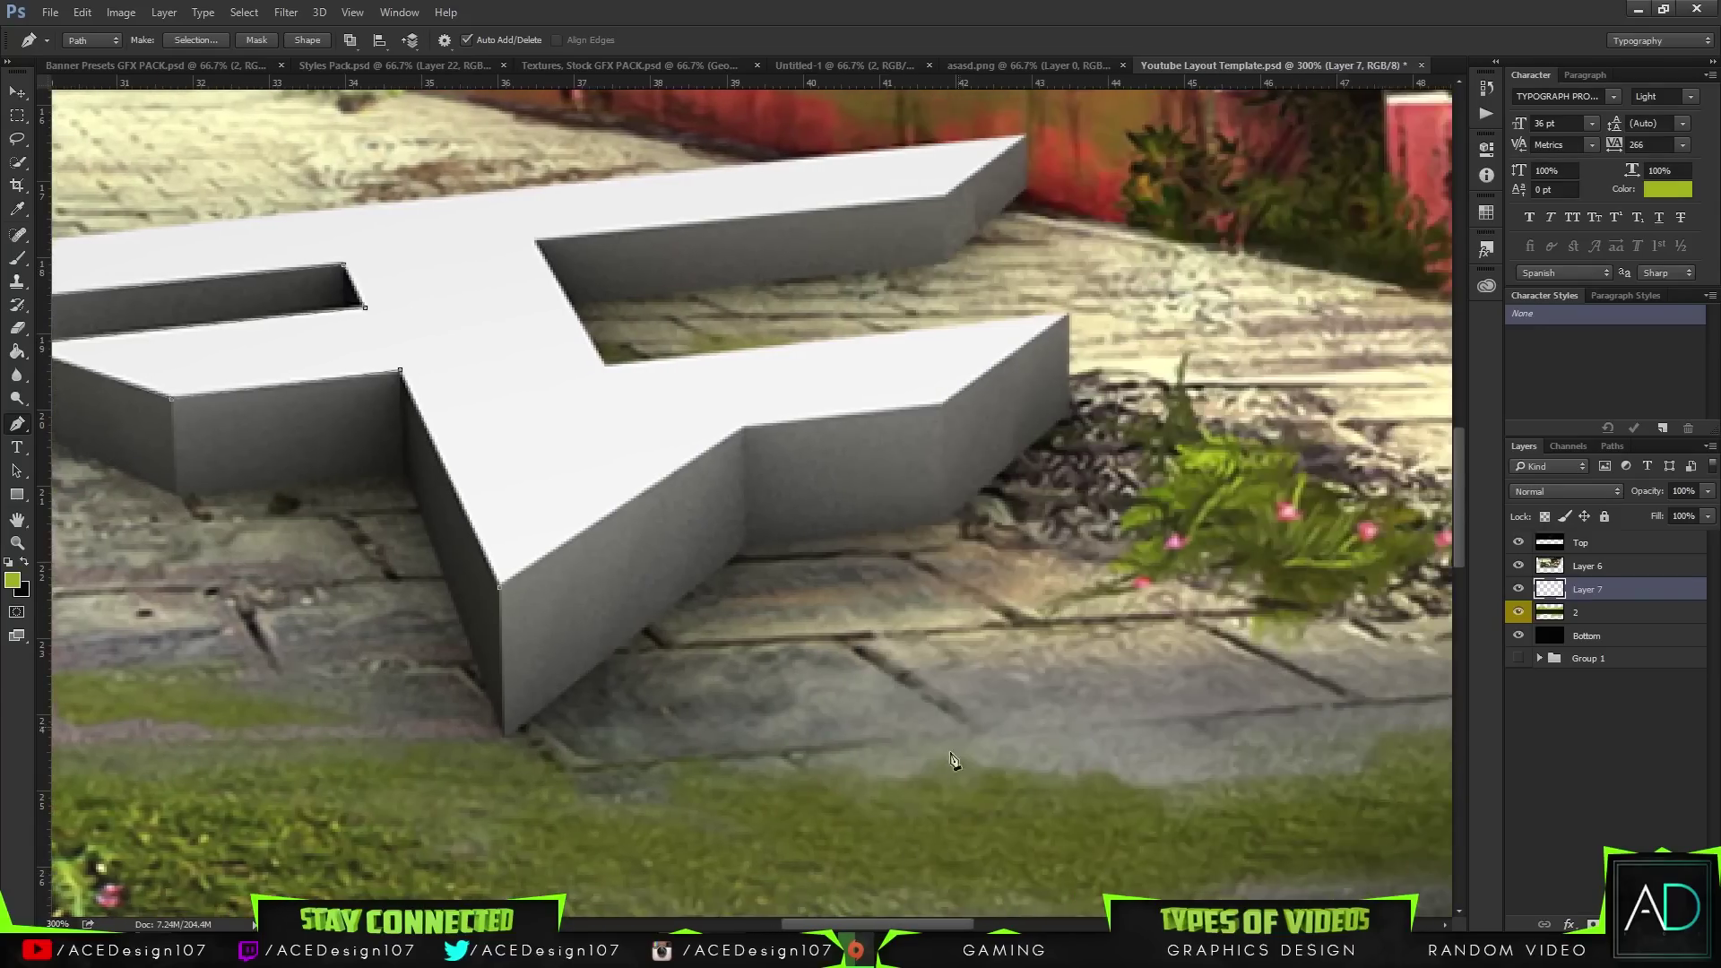
- Trace the logo's two right arms and the notch between them, carrying the pen path back toward the front tip
{"action": "left_click", "coordinate": [1029, 139]}
{"action": "left_click", "coordinate": [1028, 188]}
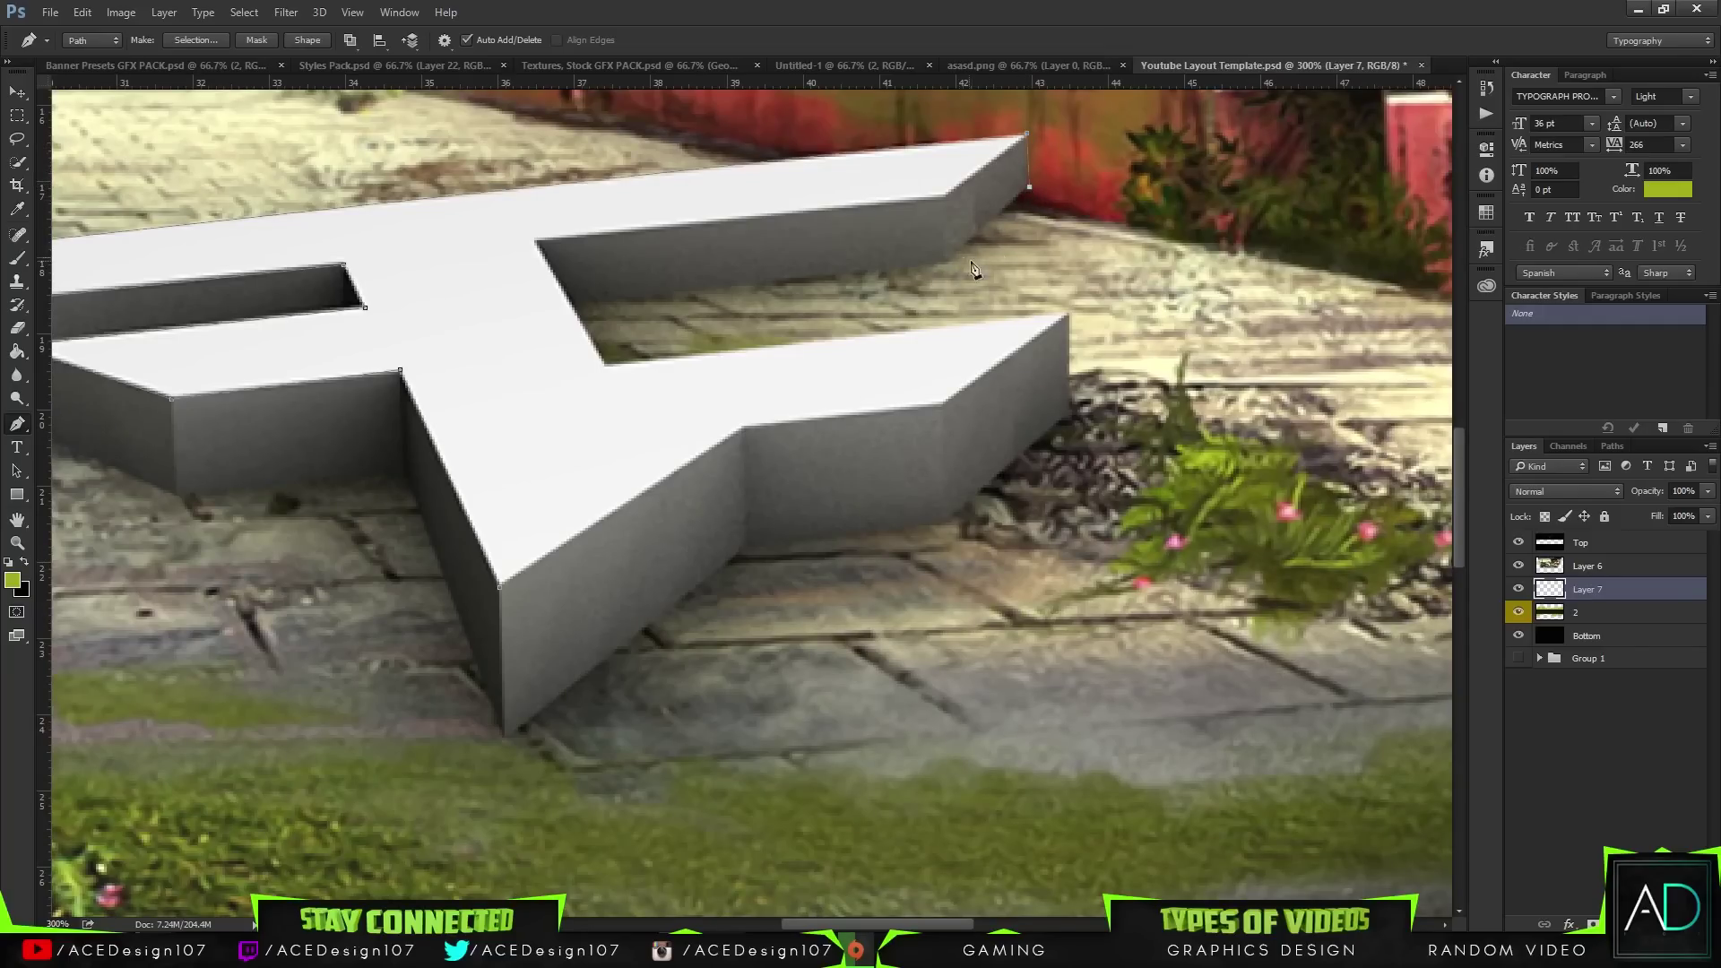
{"action": "left_click", "coordinate": [1027, 190]}
{"action": "left_click", "coordinate": [947, 197]}
{"action": "left_click", "coordinate": [536, 241]}
{"action": "left_click", "coordinate": [1067, 313]}
{"action": "left_click", "coordinate": [941, 404]}
{"action": "left_click", "coordinate": [742, 429]}
- Convert the traced path of the logo's top face into a new selection
{"action": "right_click", "coordinate": [623, 524]}
{"action": "left_click", "coordinate": [572, 126]}
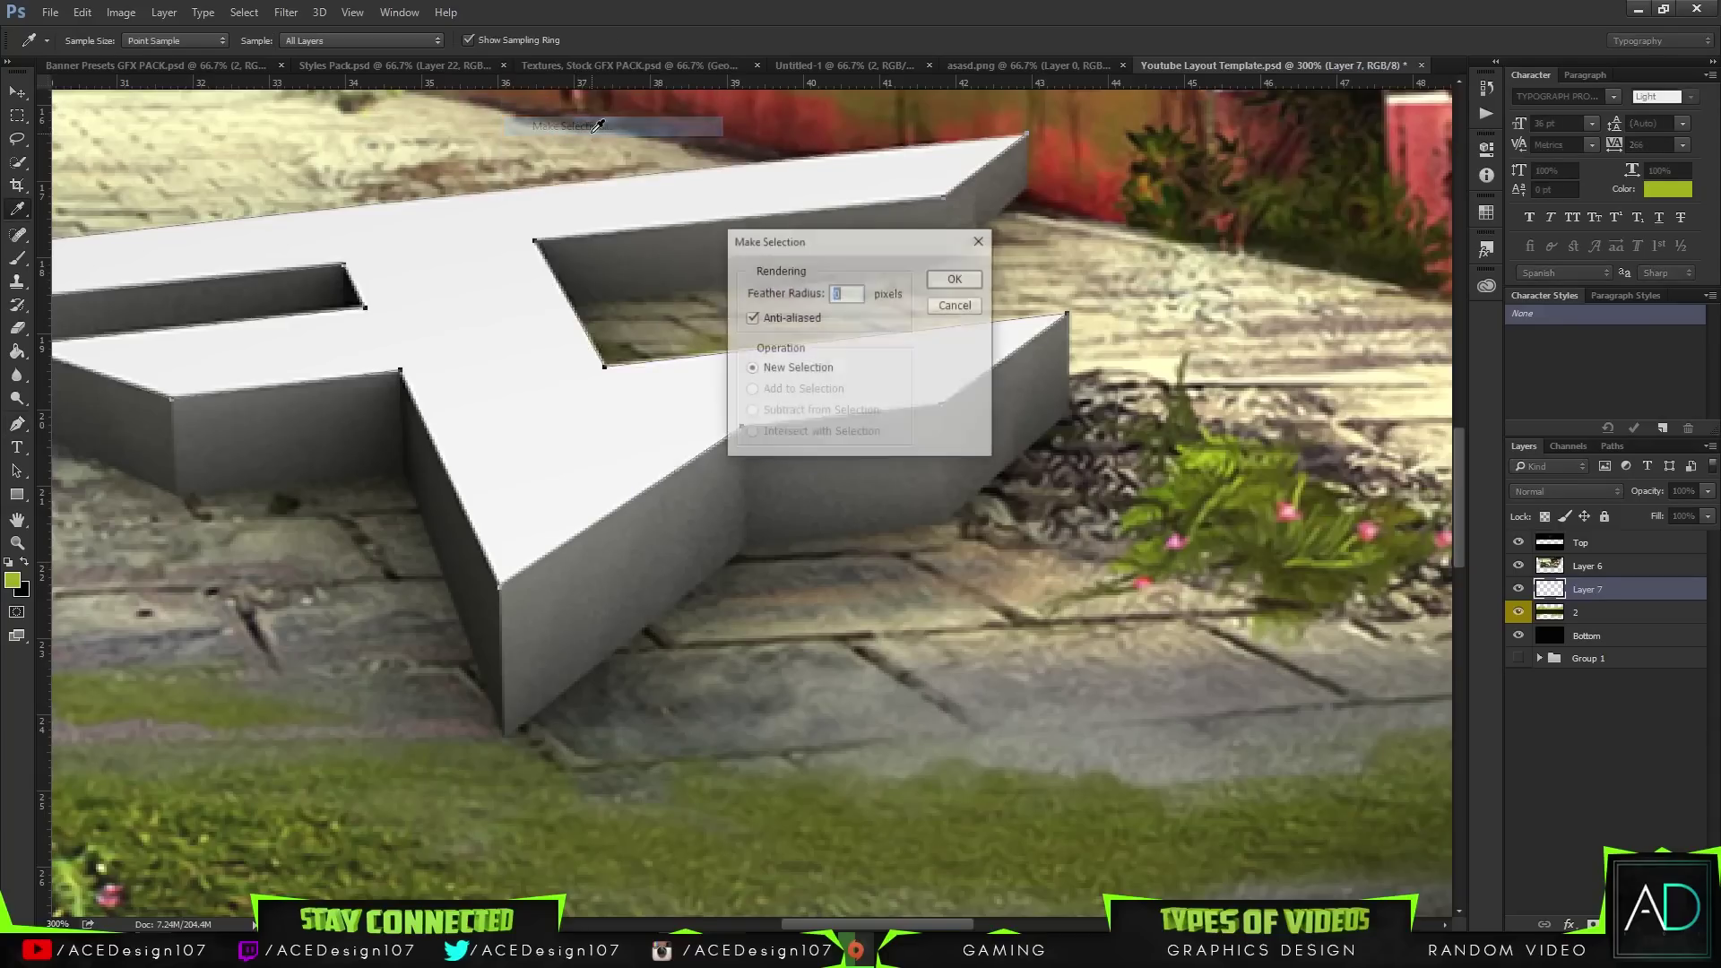
{"action": "key", "text": "Return"}
- Fill the selected logo face with black on the empty layer and move that layer above the train image layer
{"action": "key", "text": "g"}
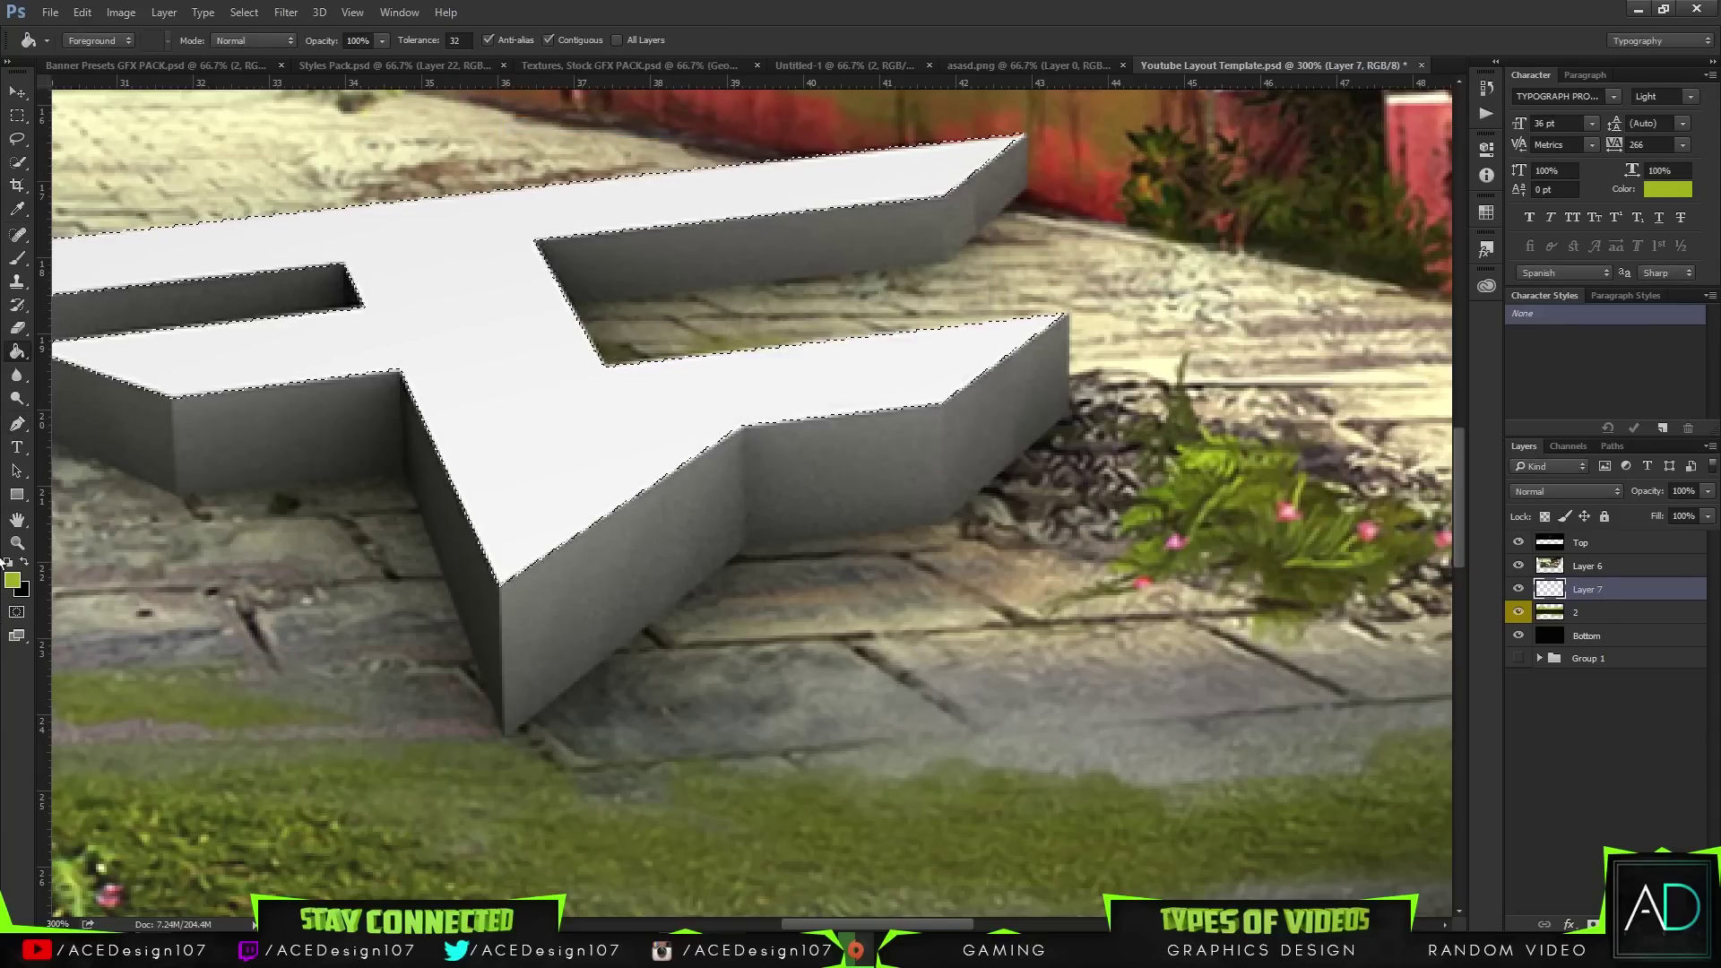
{"action": "key", "text": "x"}
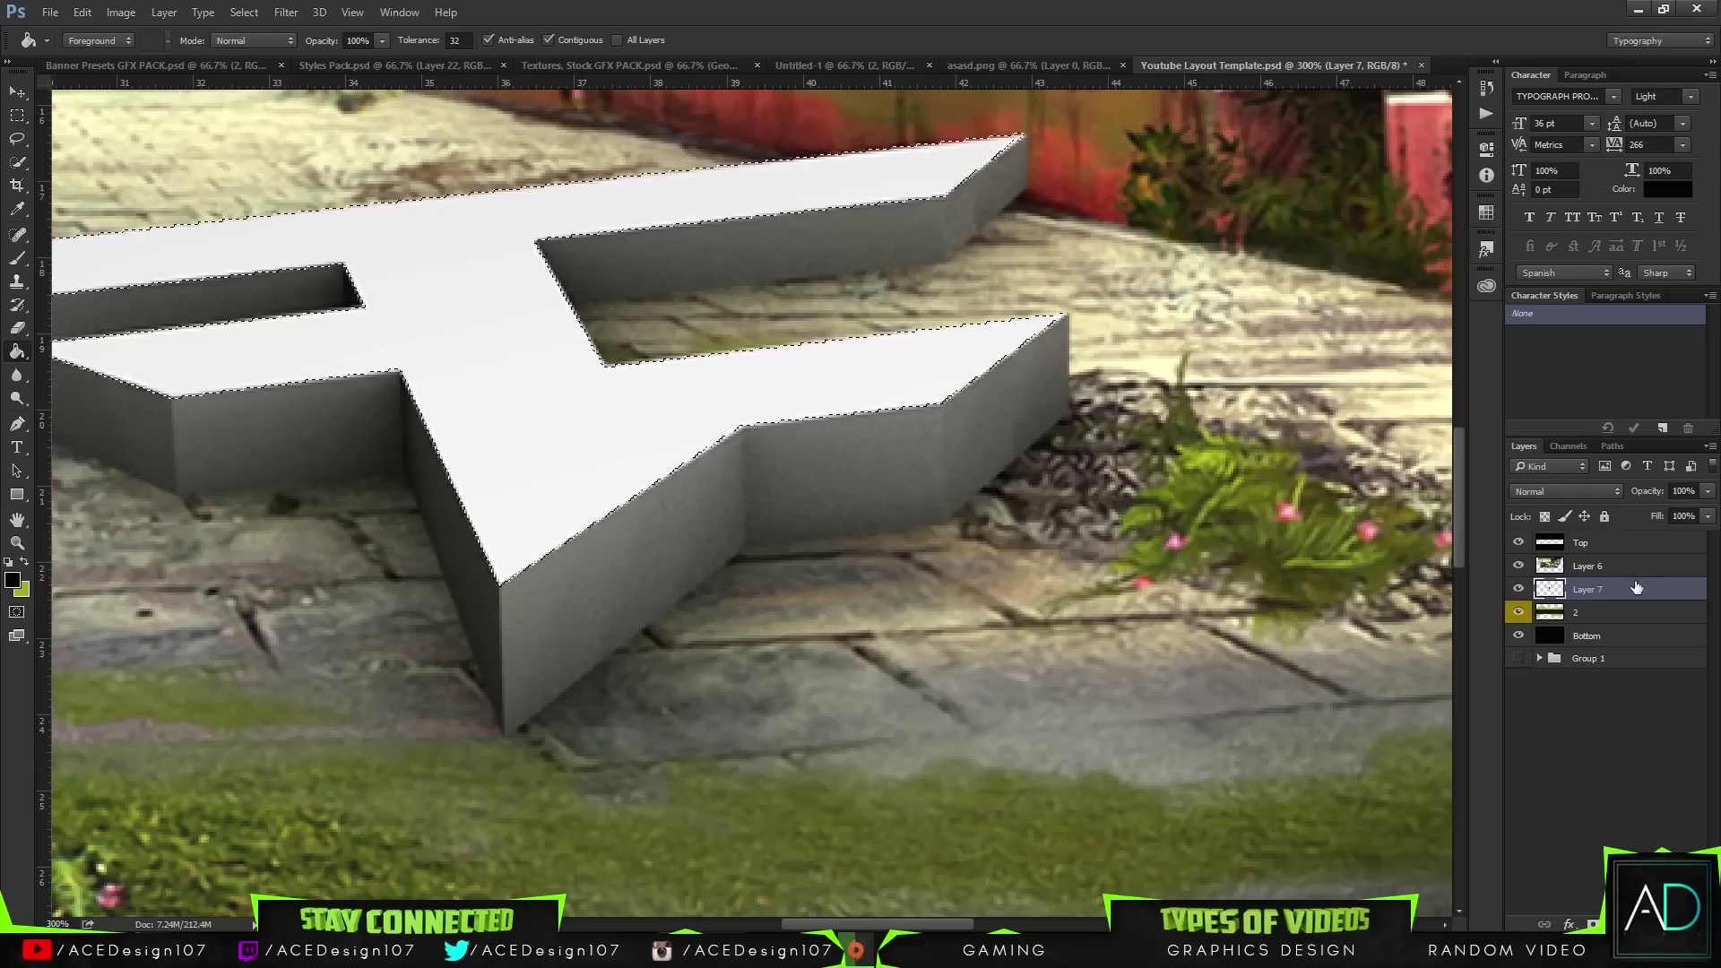
{"action": "key", "text": "ctrl+d"}
{"action": "left_click_drag", "start_coordinate": [1680, 598], "coordinate": [1677, 556]}
{"action": "key", "text": "ctrl+0"}
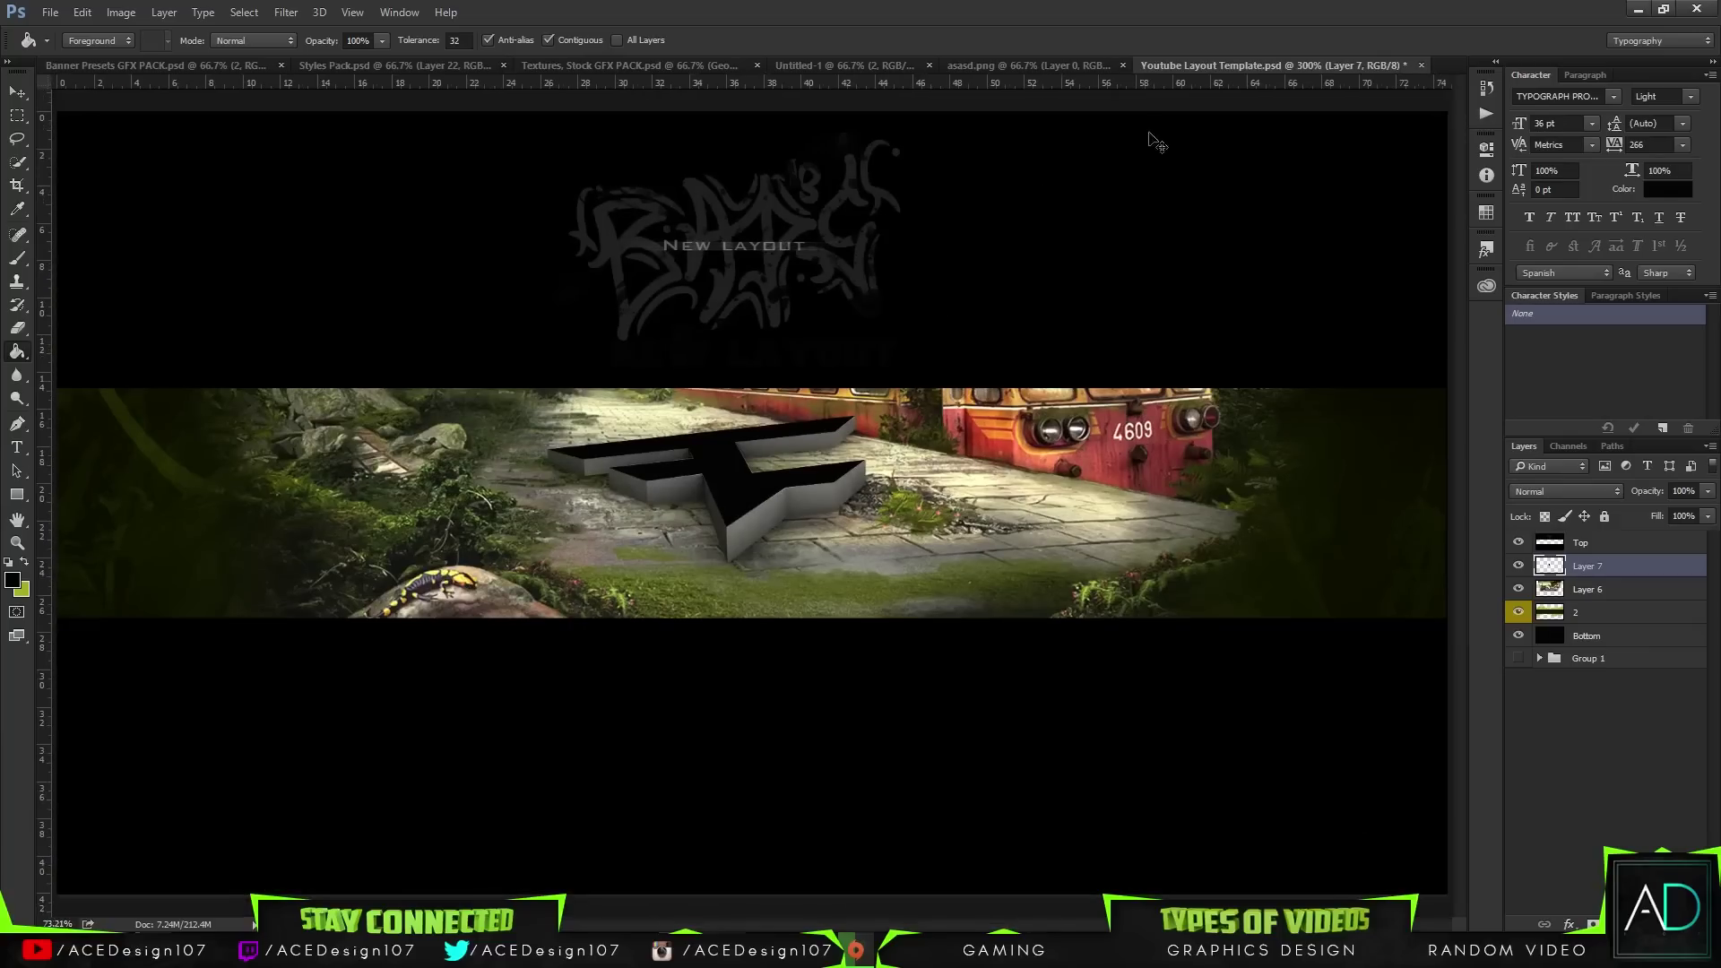
{"action": "left_click", "coordinate": [1708, 492]}
{"action": "mouse_move", "coordinate": [1706, 515]}
{"action": "left_mouse_down"}
{"action": "mouse_move", "coordinate": [1649, 509]}
{"action": "mouse_move", "coordinate": [1692, 516]}
{"action": "left_mouse_up"}
{"action": "right_click", "coordinate": [1657, 567]}
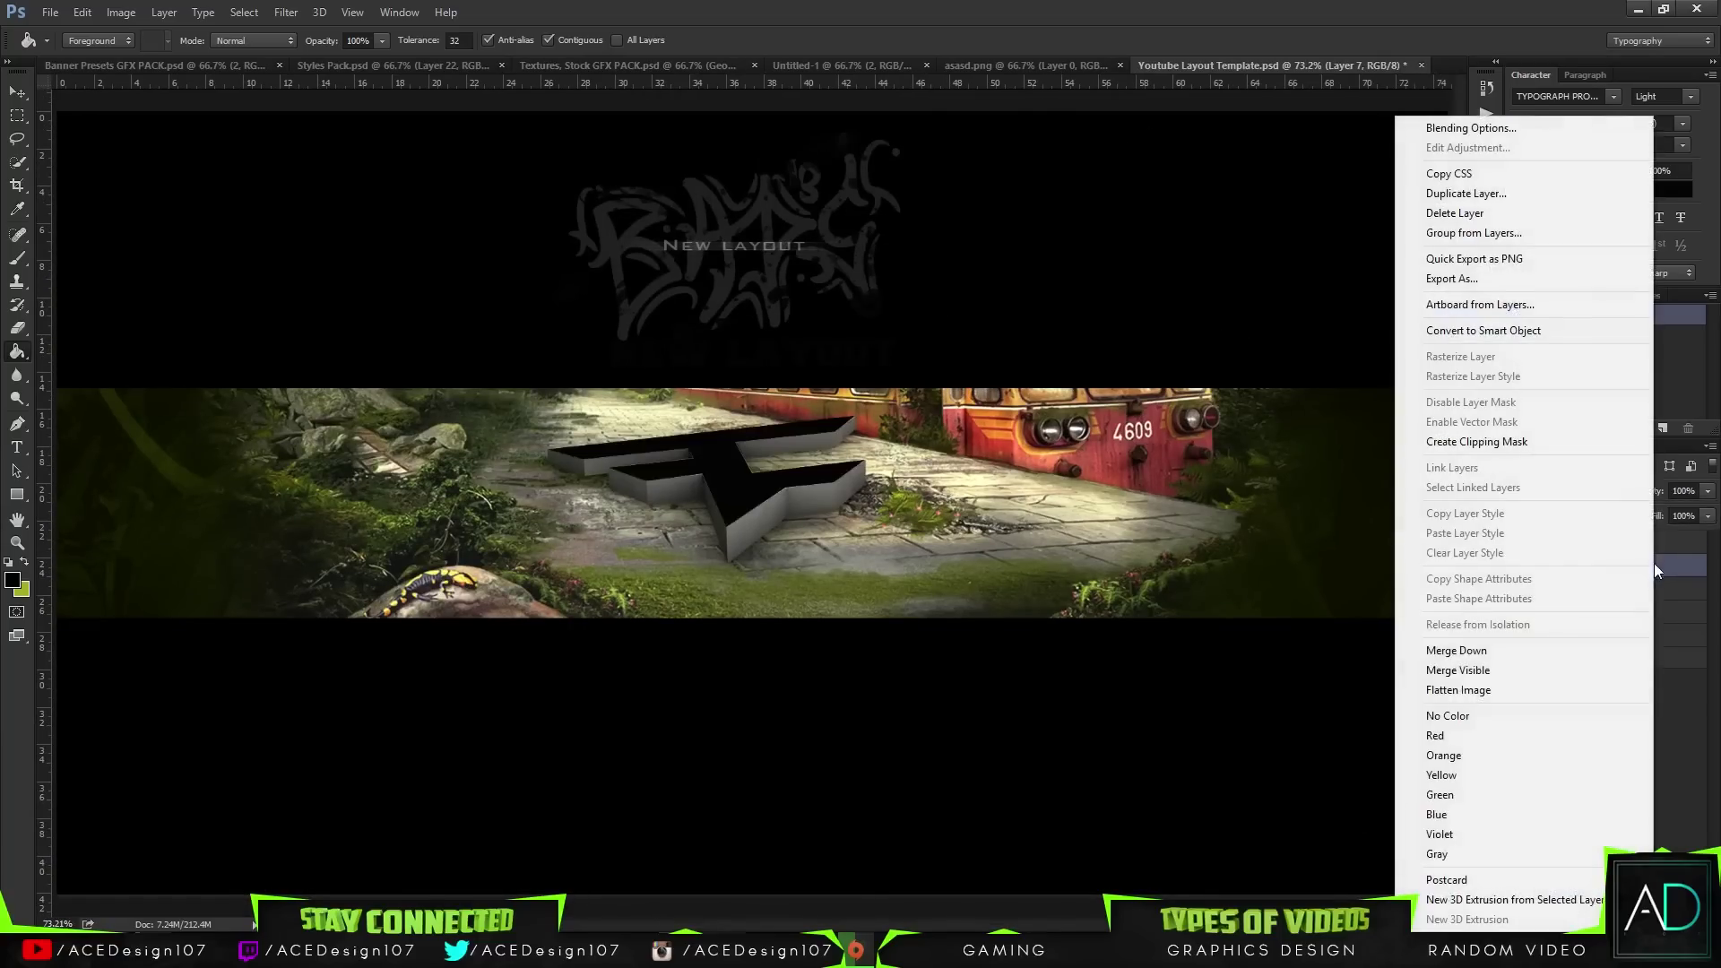
{"action": "left_click", "coordinate": [1471, 129]}
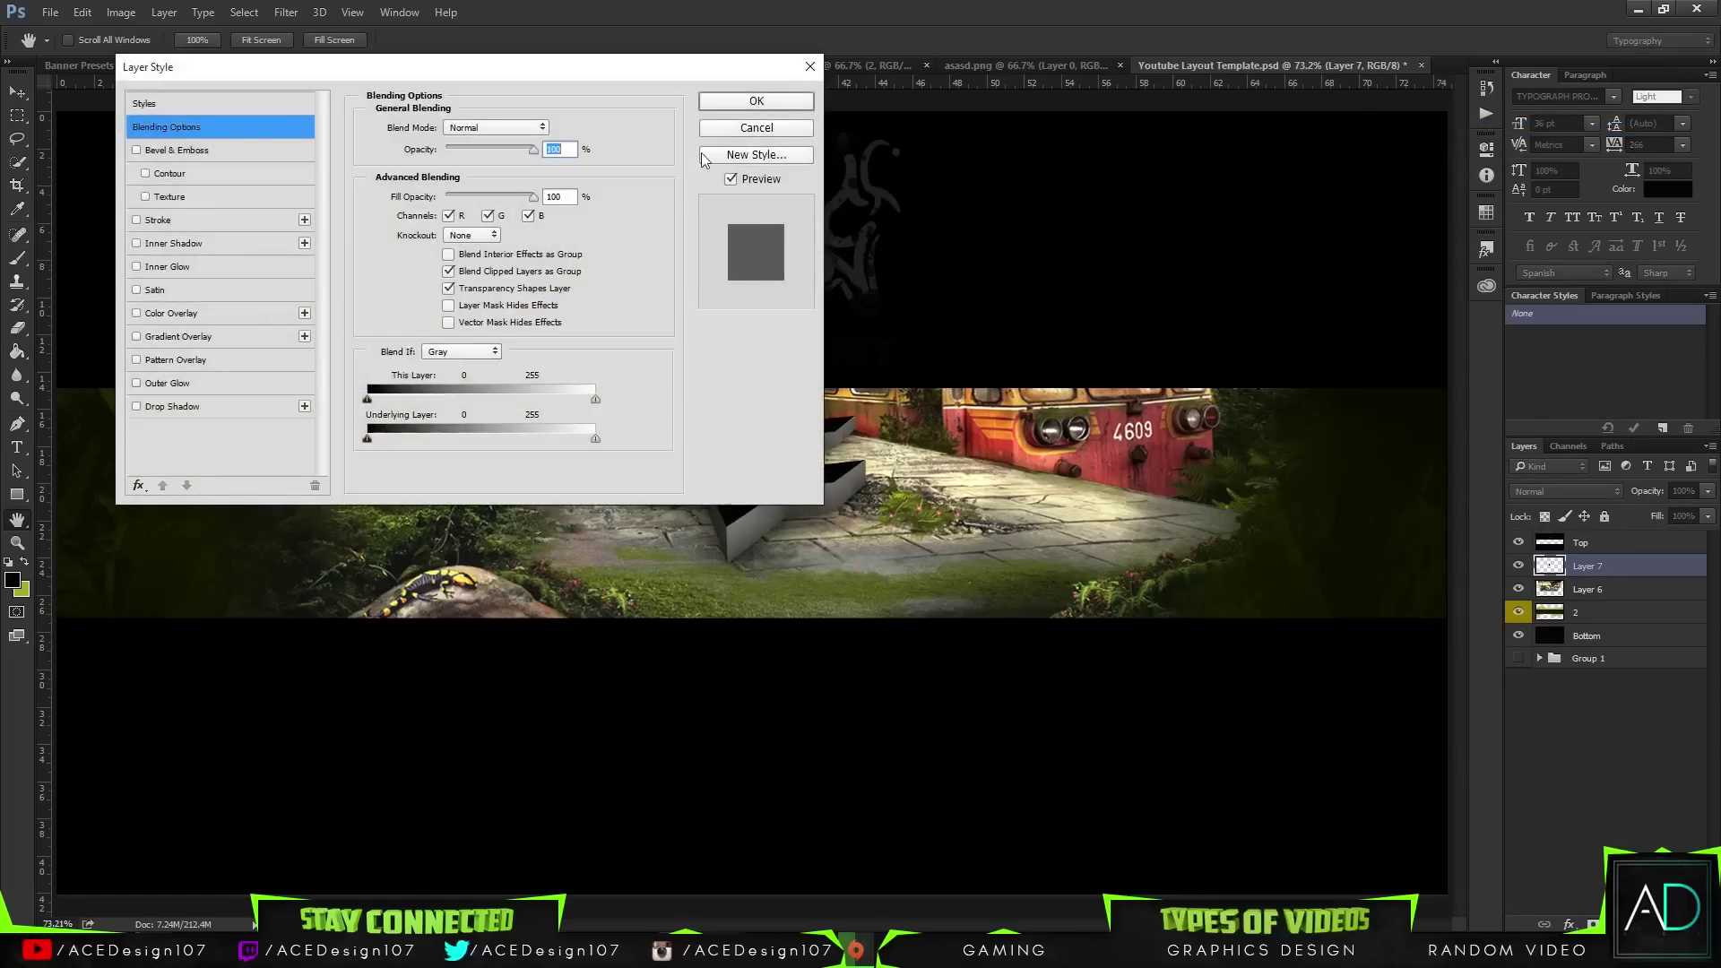
{"action": "left_click", "coordinate": [791, 132]}
- Reselect the logo face from its layer and refill it with white
{"action": "left_click", "coordinate": [1554, 570], "text": "ctrl"}
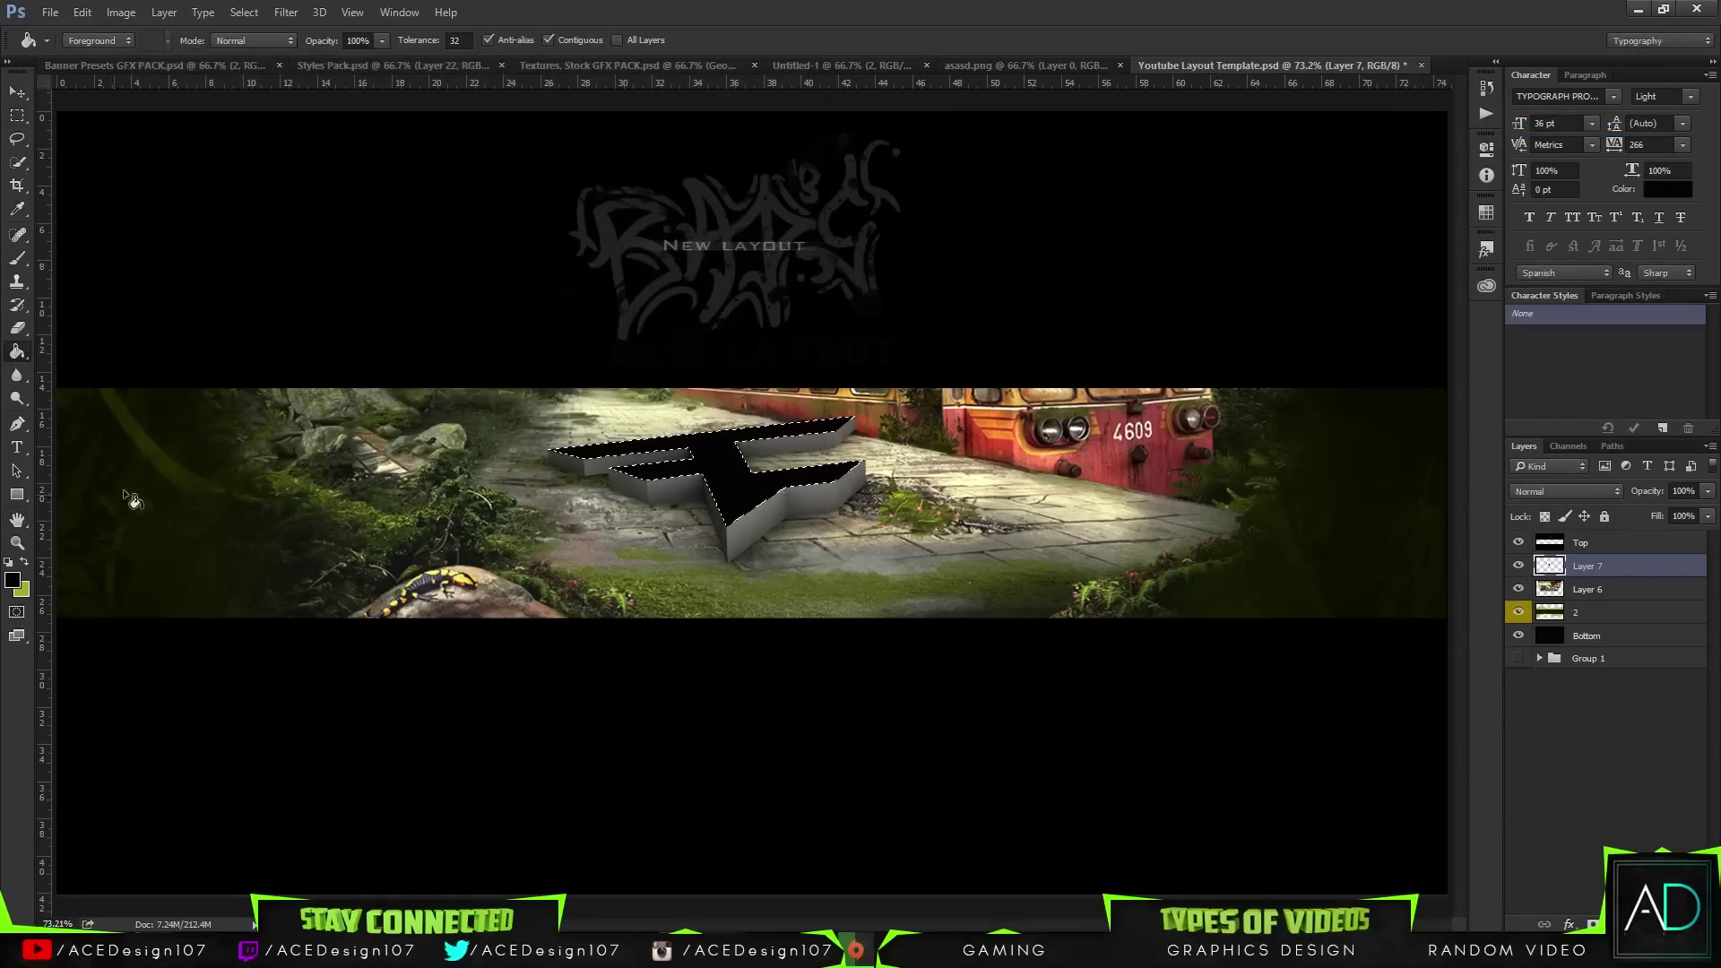
{"action": "left_click", "coordinate": [8, 562]}
{"action": "left_click", "coordinate": [24, 561]}
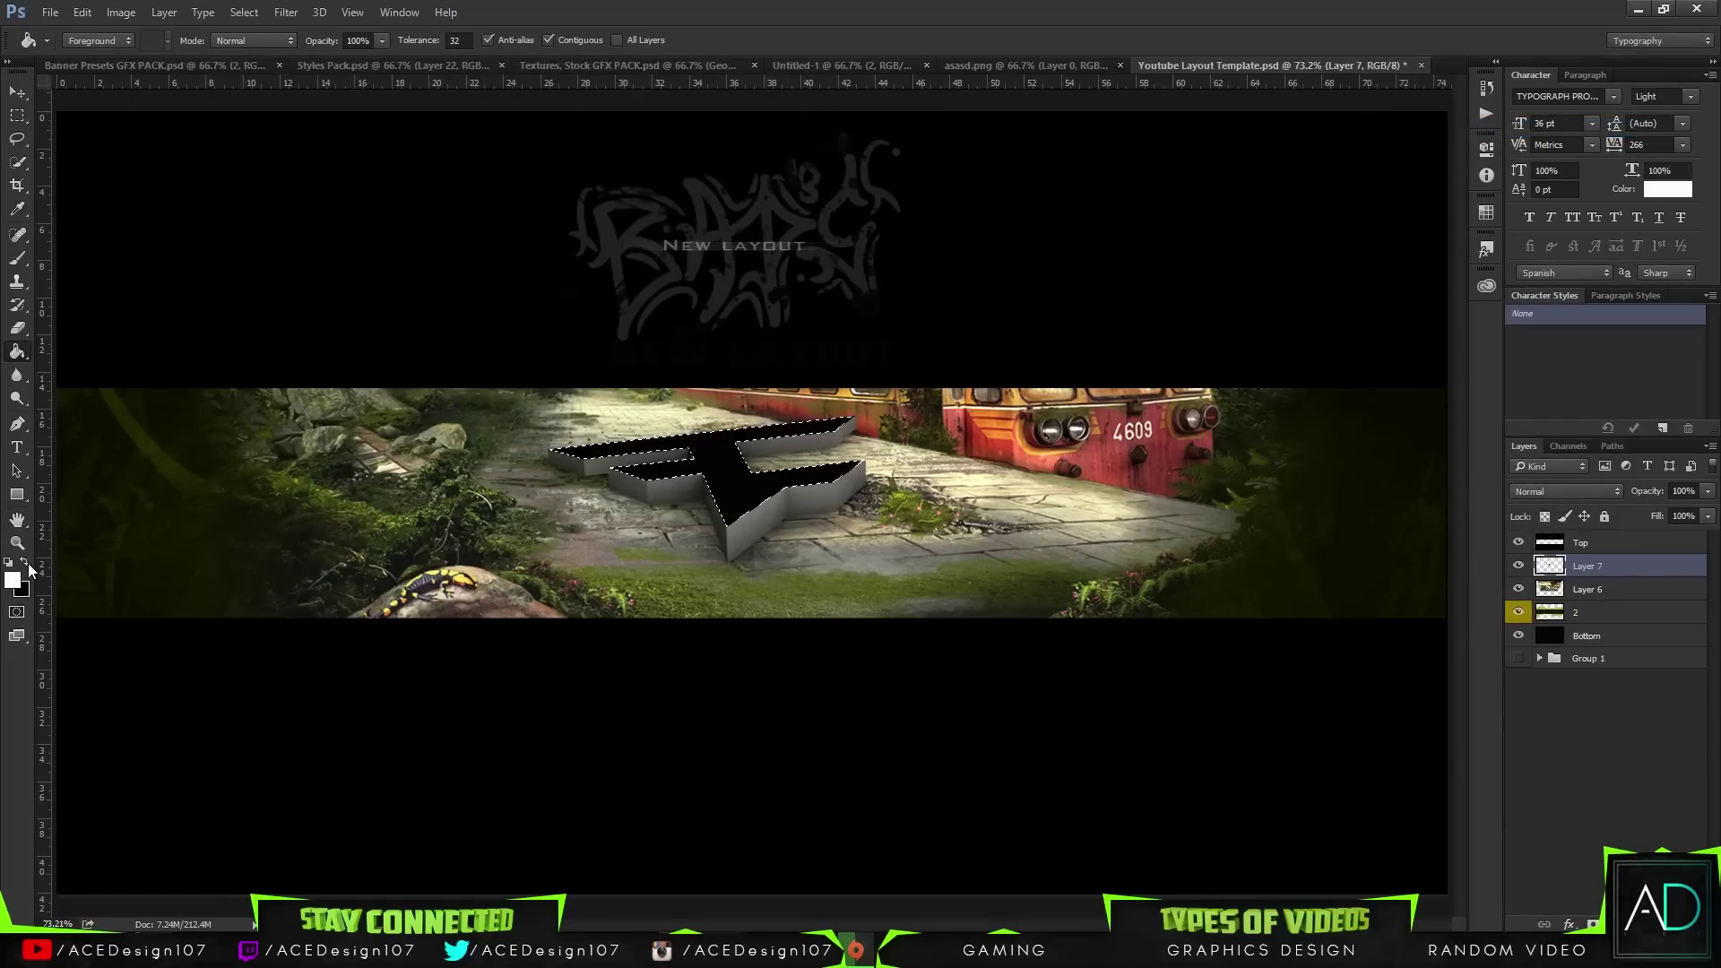
{"action": "left_click", "coordinate": [742, 485]}
{"action": "key", "text": "ctrl+d"}
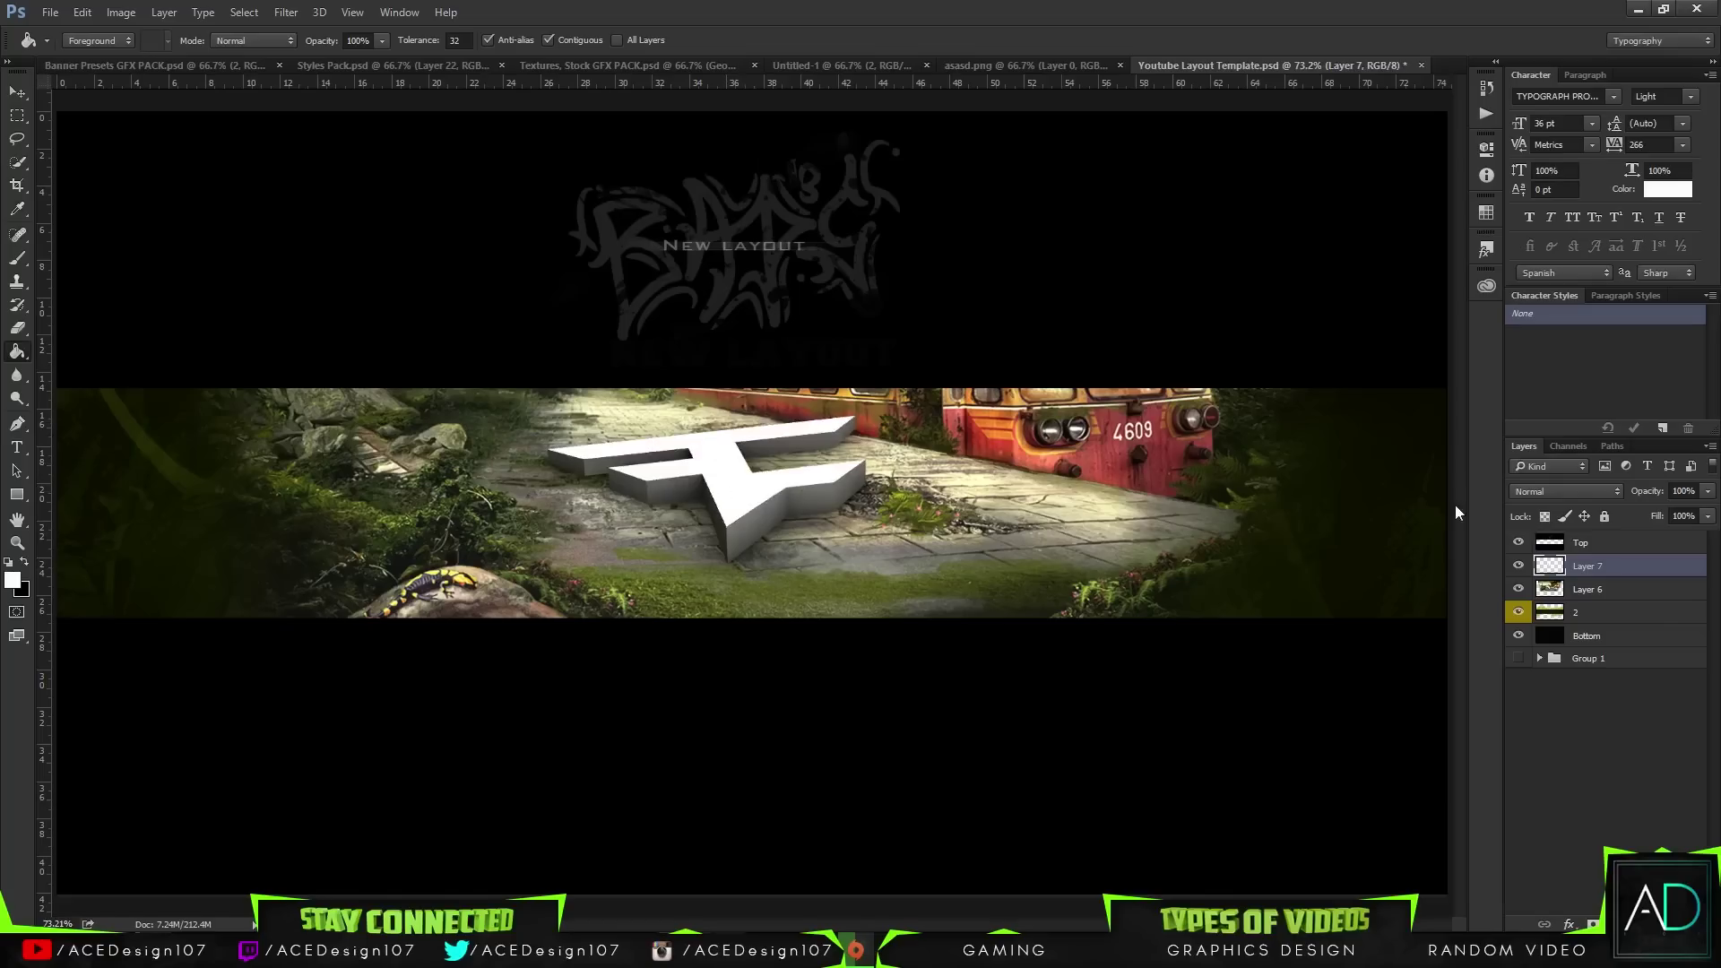
- Add an Inner Shadow to the white logo face with 45% opacity, 13 px distance, 22% choke and 29 px size
{"action": "right_click", "coordinate": [1623, 576]}
{"action": "left_click", "coordinate": [1443, 130]}
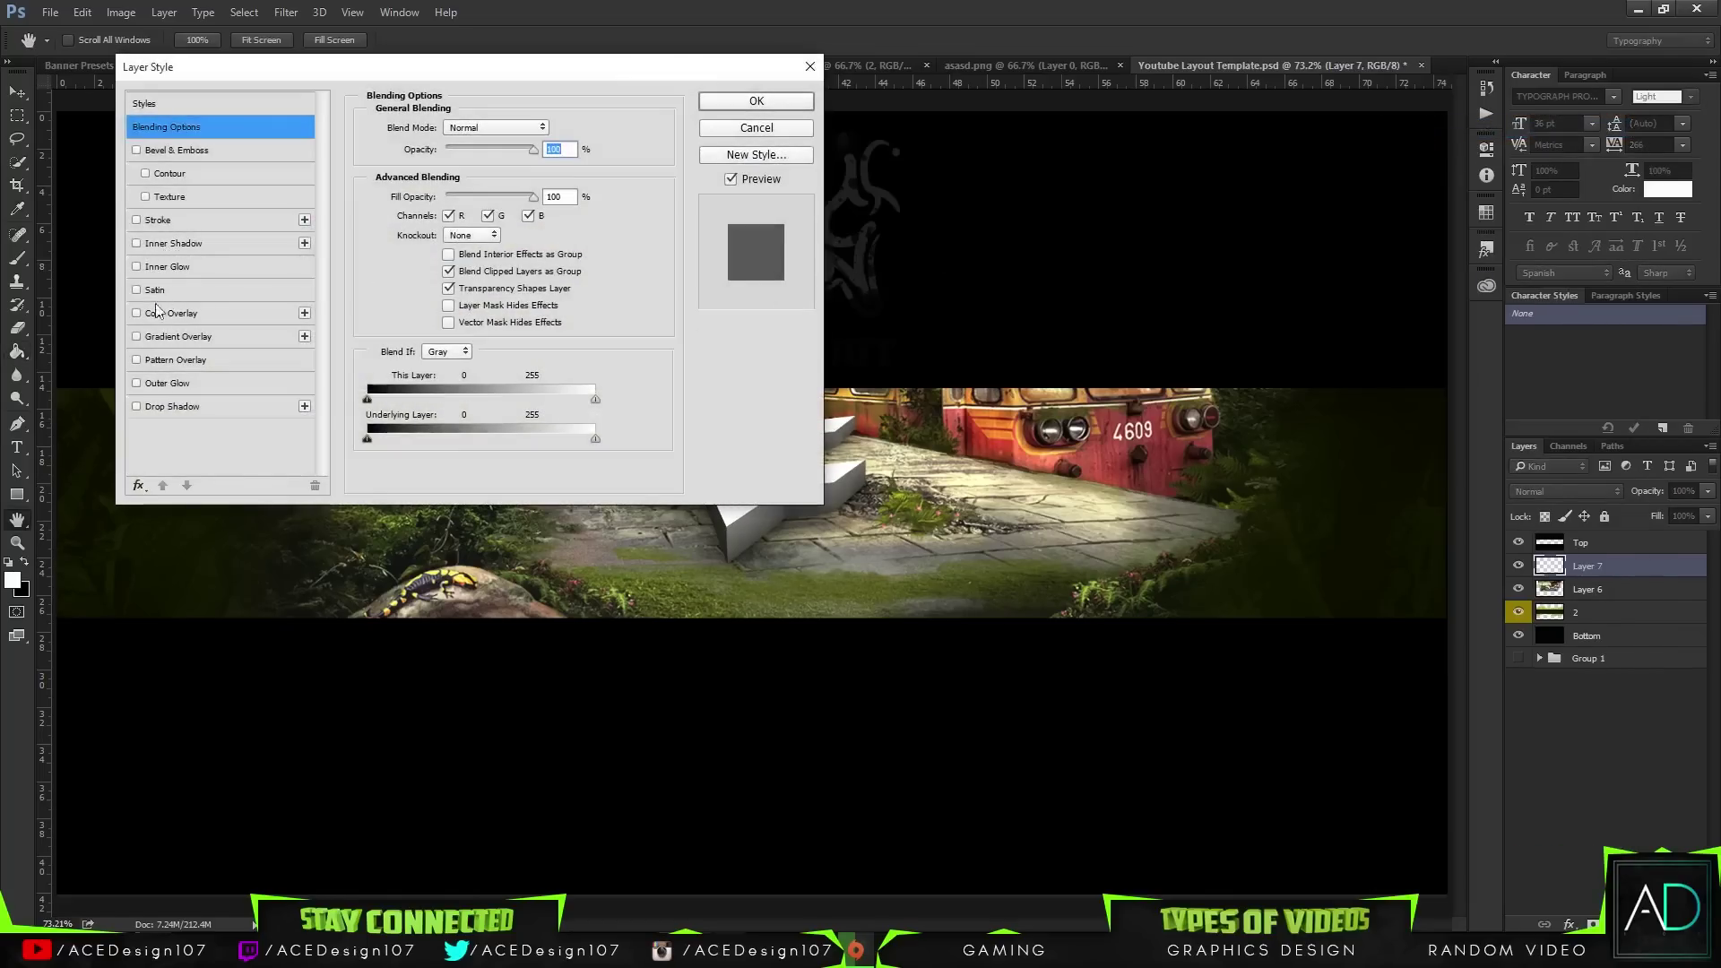
{"action": "left_click", "coordinate": [184, 244]}
{"action": "left_click_drag", "start_coordinate": [408, 80], "coordinate": [1501, 140]}
{"action": "mouse_move", "coordinate": [1530, 308]}
{"action": "left_mouse_down"}
{"action": "mouse_move", "coordinate": [1557, 310]}
{"action": "mouse_move", "coordinate": [1538, 314]}
{"action": "mouse_move", "coordinate": [1544, 294]}
{"action": "left_mouse_up"}
{"action": "mouse_move", "coordinate": [1525, 267]}
{"action": "left_mouse_down"}
{"action": "mouse_move", "coordinate": [1551, 267]}
{"action": "mouse_move", "coordinate": [1537, 273]}
{"action": "left_mouse_up"}
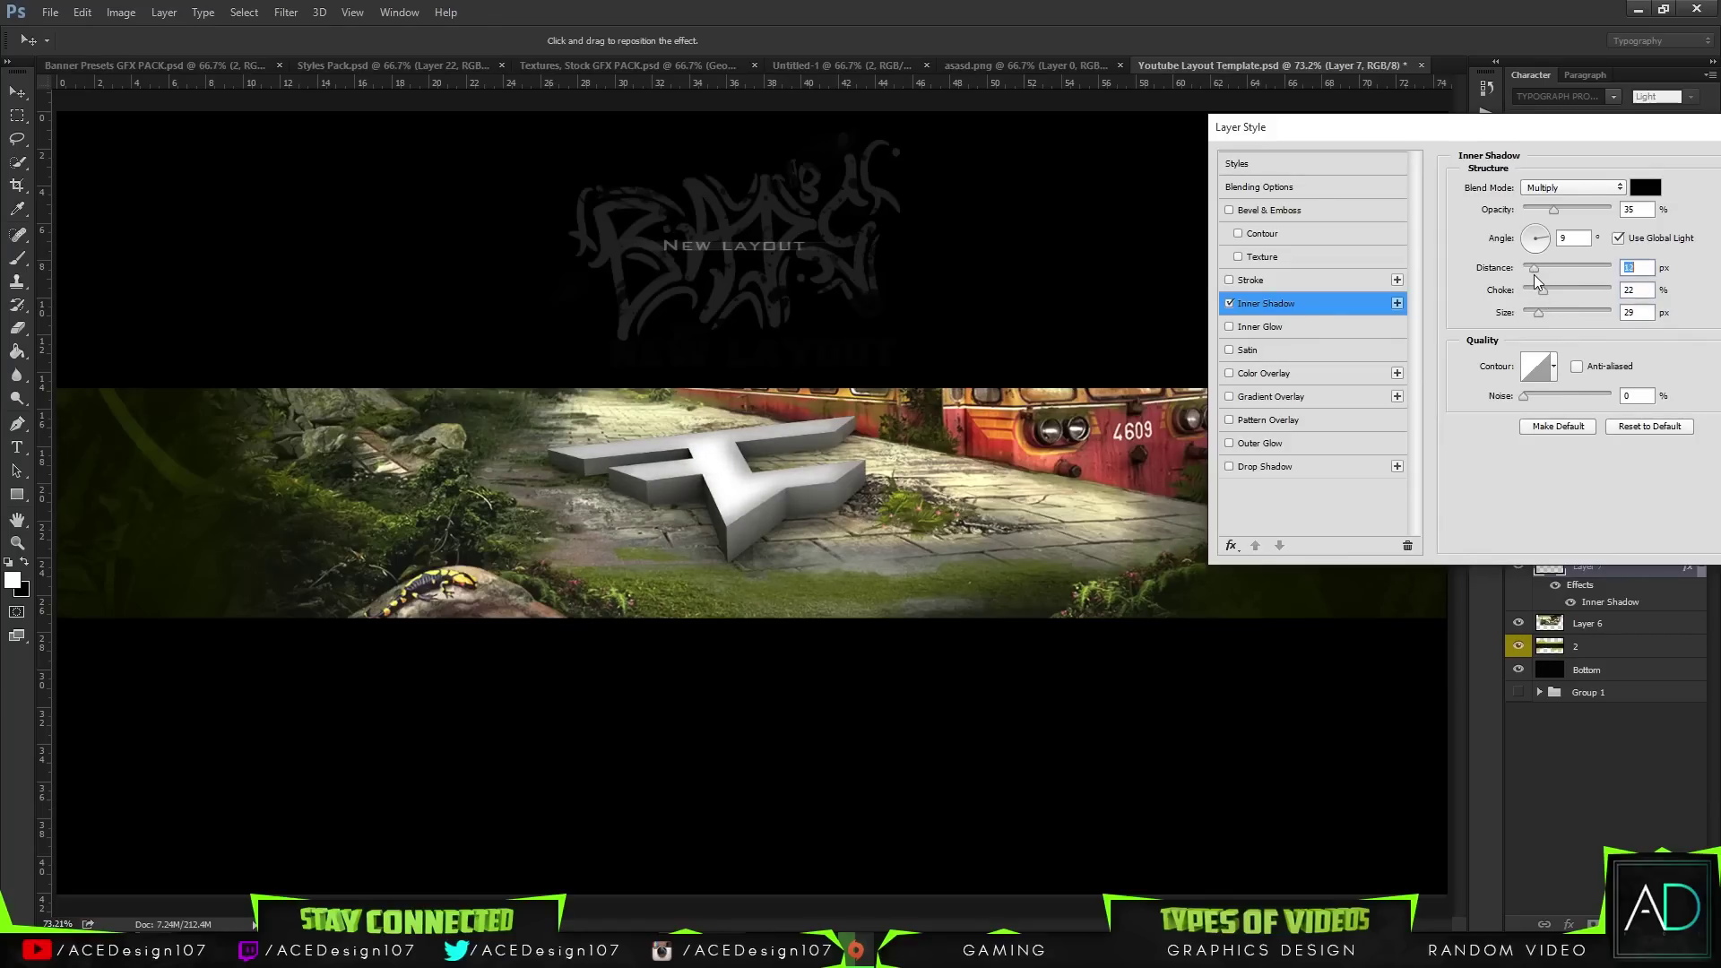
{"action": "mouse_move", "coordinate": [1554, 208]}
{"action": "left_mouse_down"}
{"action": "mouse_move", "coordinate": [1590, 208]}
{"action": "mouse_move", "coordinate": [1522, 236]}
{"action": "mouse_move", "coordinate": [1529, 271]}
{"action": "mouse_move", "coordinate": [1585, 216]}
{"action": "left_mouse_up"}
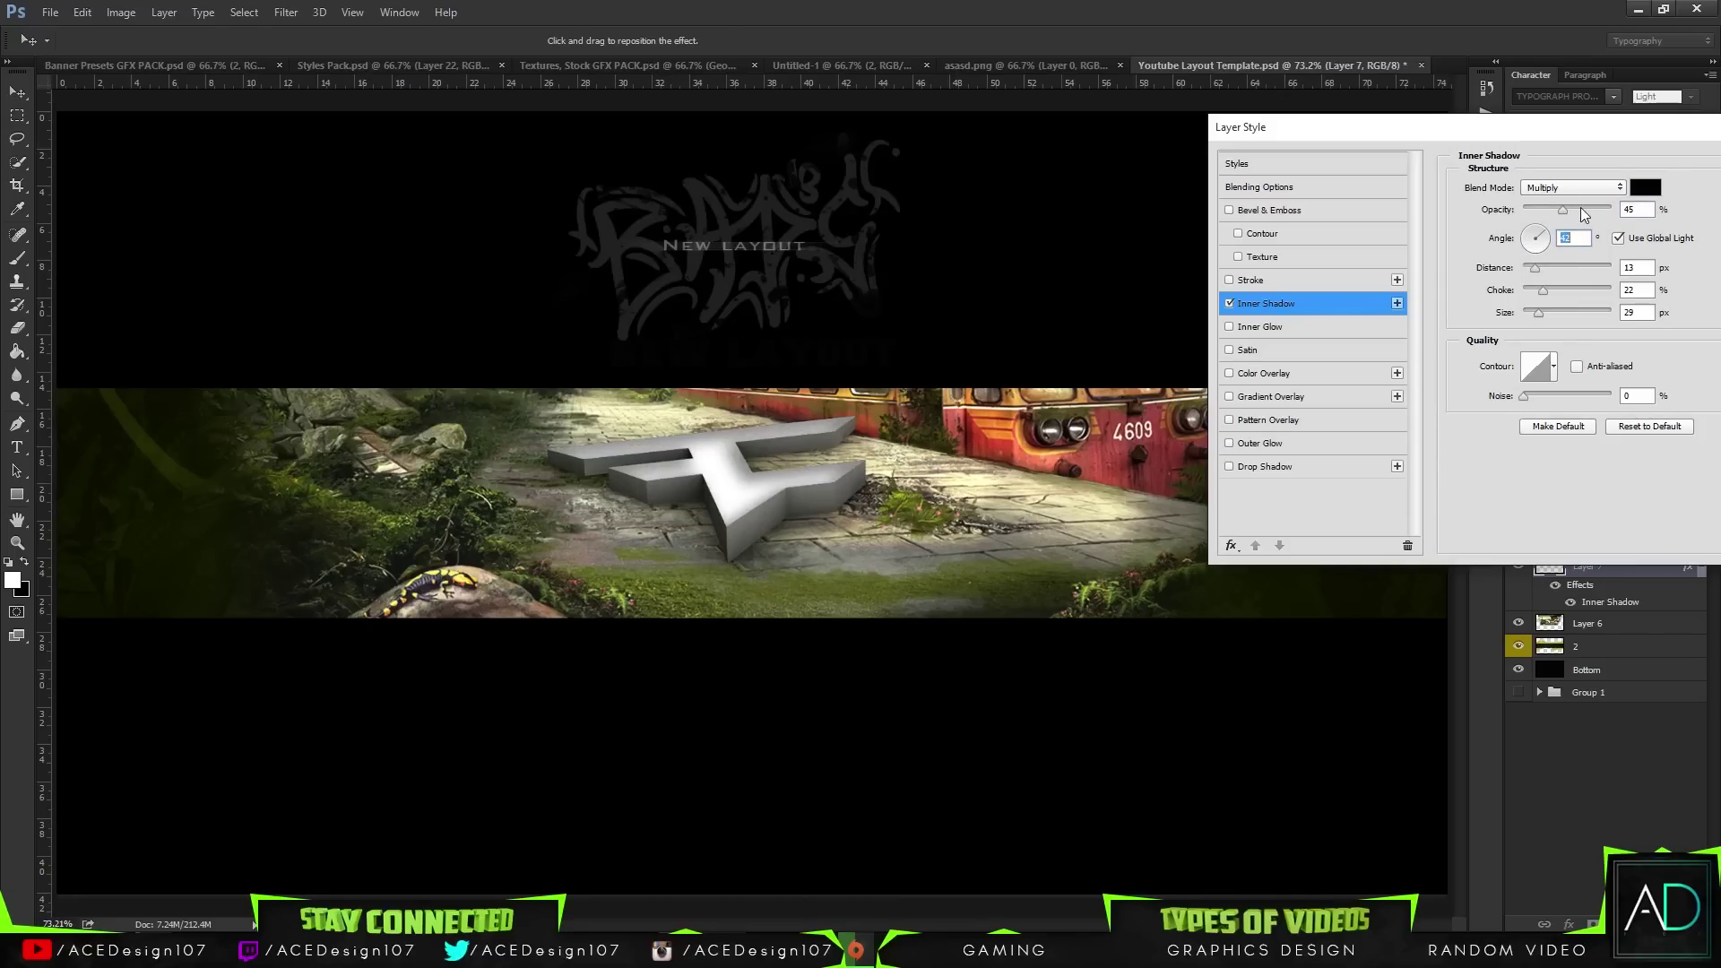
- Set the inner shadow to 100% opacity, a 34° angle, 0 px distance, 0% choke and 9 px size
{"action": "scroll", "coordinate": [1557, 242], "scroll_direction": "up", "scroll_amount": 5}
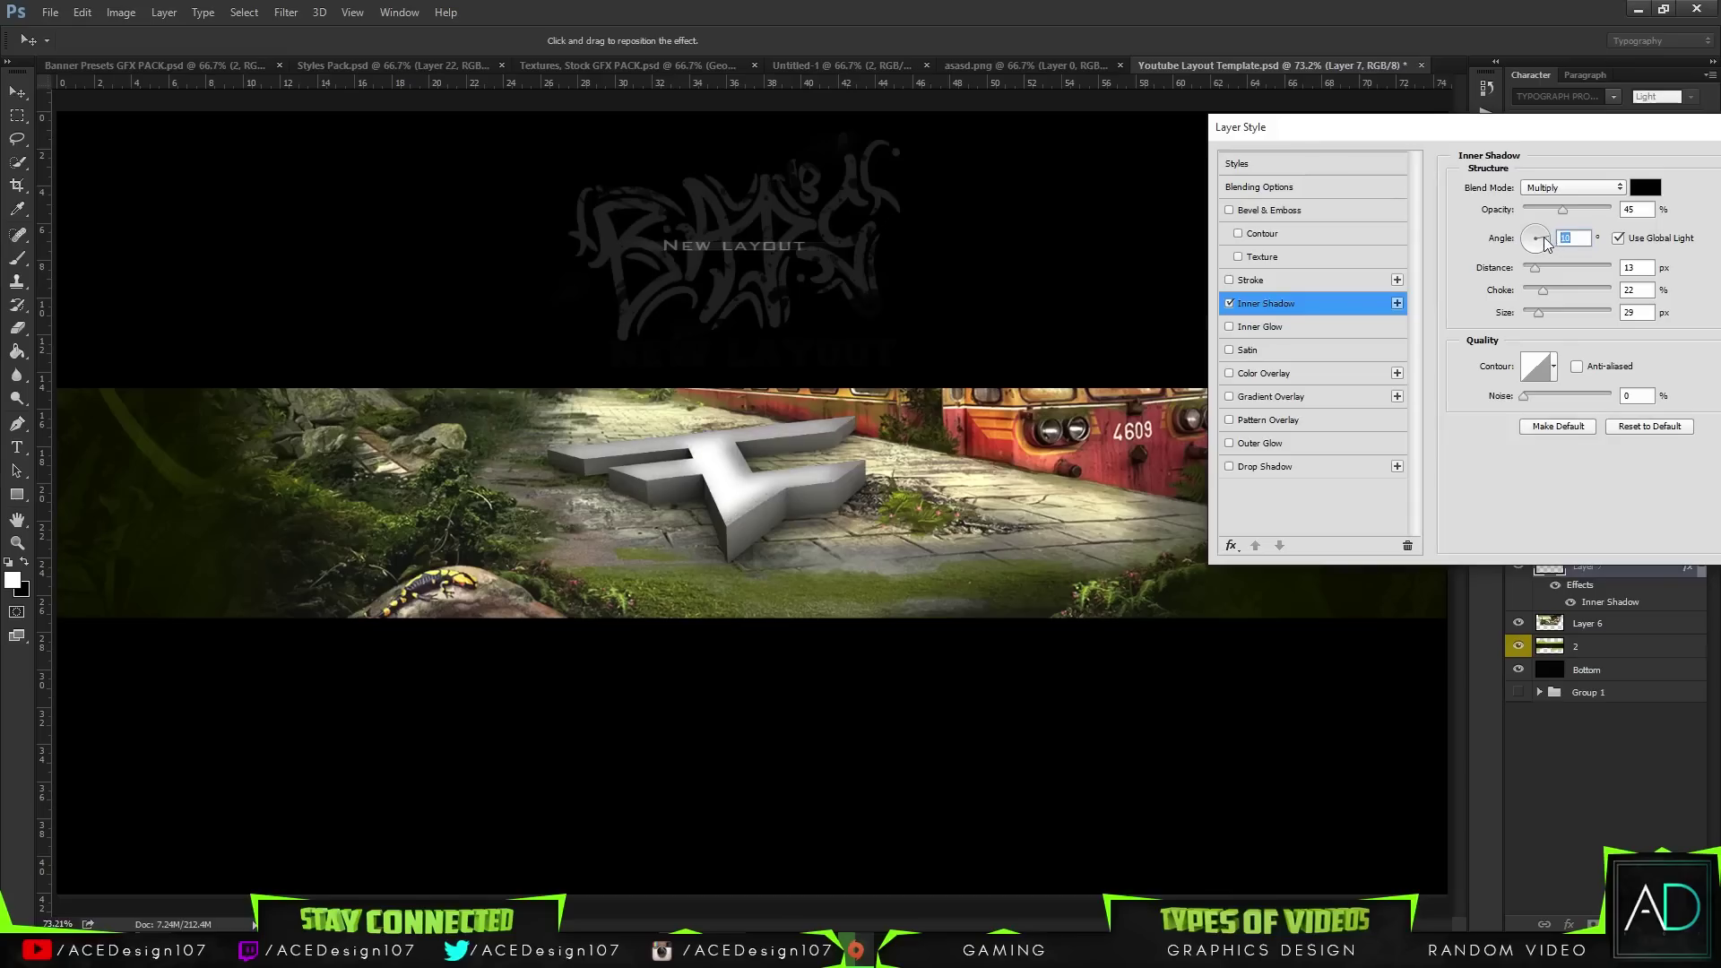
{"action": "scroll", "coordinate": [1546, 244], "scroll_direction": "up", "scroll_amount": 3}
{"action": "scroll", "coordinate": [1545, 240], "scroll_direction": "down", "scroll_amount": 1}
{"action": "left_click_drag", "start_coordinate": [1563, 208], "coordinate": [1614, 210]}
{"action": "left_click_drag", "start_coordinate": [1535, 267], "coordinate": [1526, 310]}
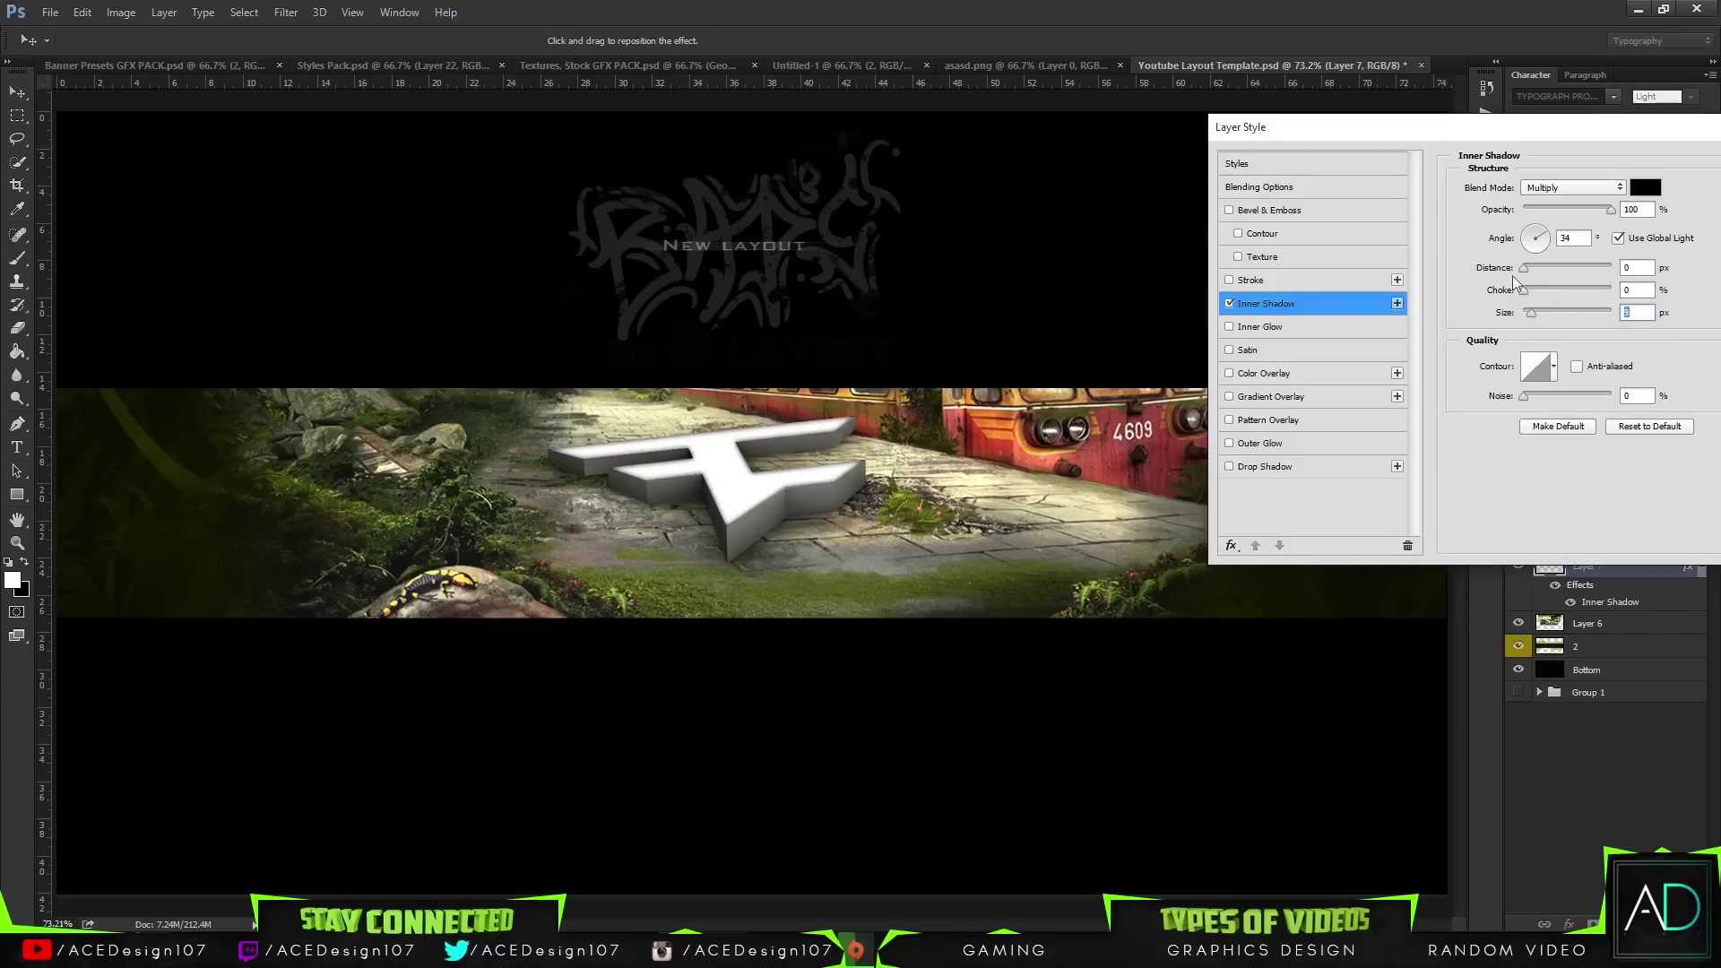
- Add a linear black-to-white Gradient Overlay to the logo face at about 28% opacity and 71% scale, without a pattern overlay
{"action": "left_click_drag", "start_coordinate": [1309, 132], "coordinate": [932, 101]}
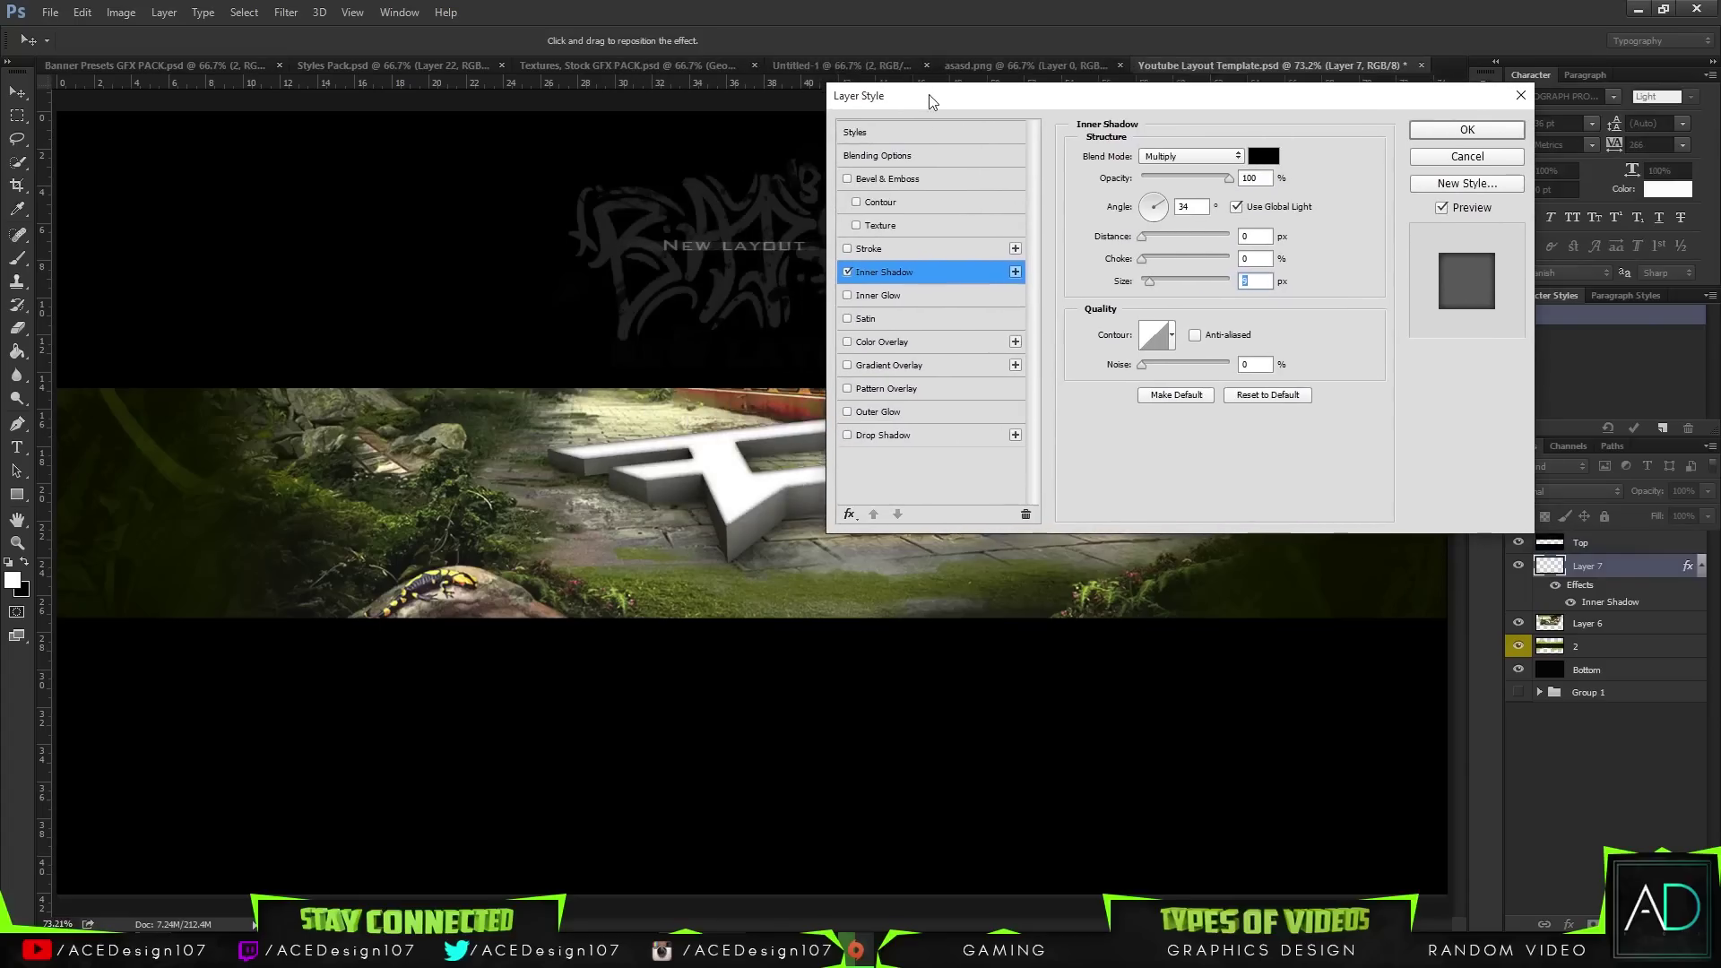
{"action": "left_click", "coordinate": [876, 387]}
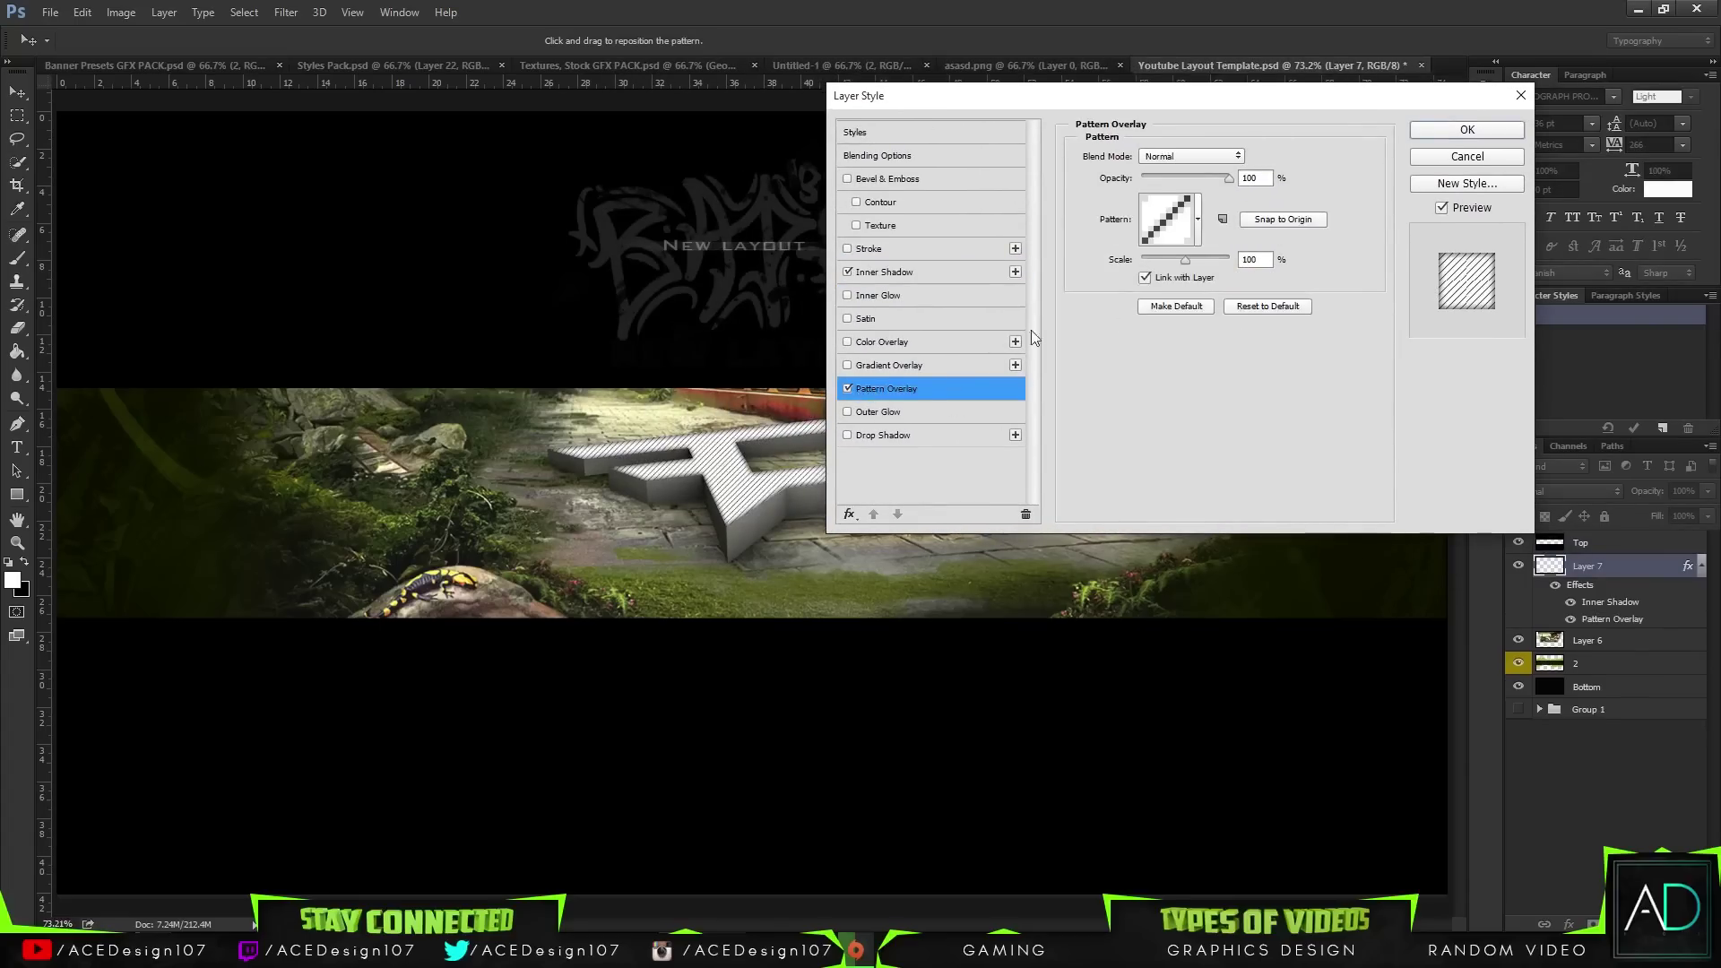
{"action": "left_click", "coordinate": [847, 388]}
{"action": "left_click", "coordinate": [863, 366]}
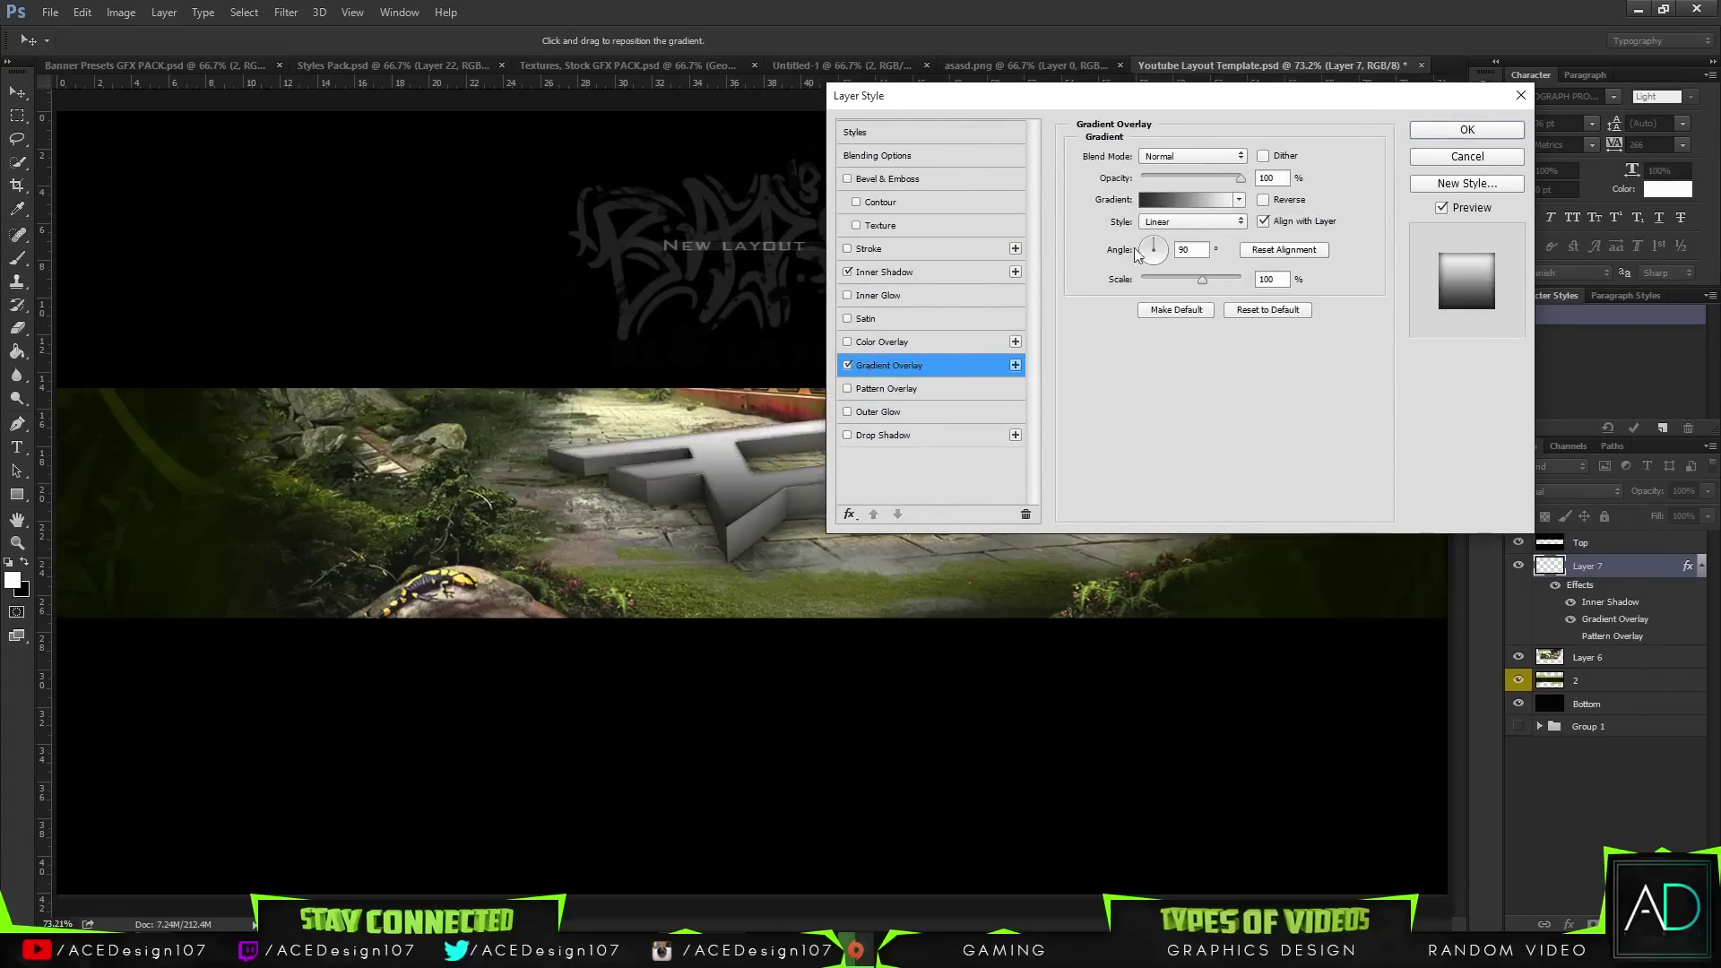
{"action": "double_click", "coordinate": [1267, 179]}
{"action": "mouse_move", "coordinate": [1194, 277]}
{"action": "left_mouse_down"}
{"action": "mouse_move", "coordinate": [1221, 277]}
{"action": "mouse_move", "coordinate": [1140, 276]}
{"action": "mouse_move", "coordinate": [1181, 276]}
{"action": "left_mouse_up"}
{"action": "left_click_drag", "start_coordinate": [1241, 177], "coordinate": [1169, 181]}
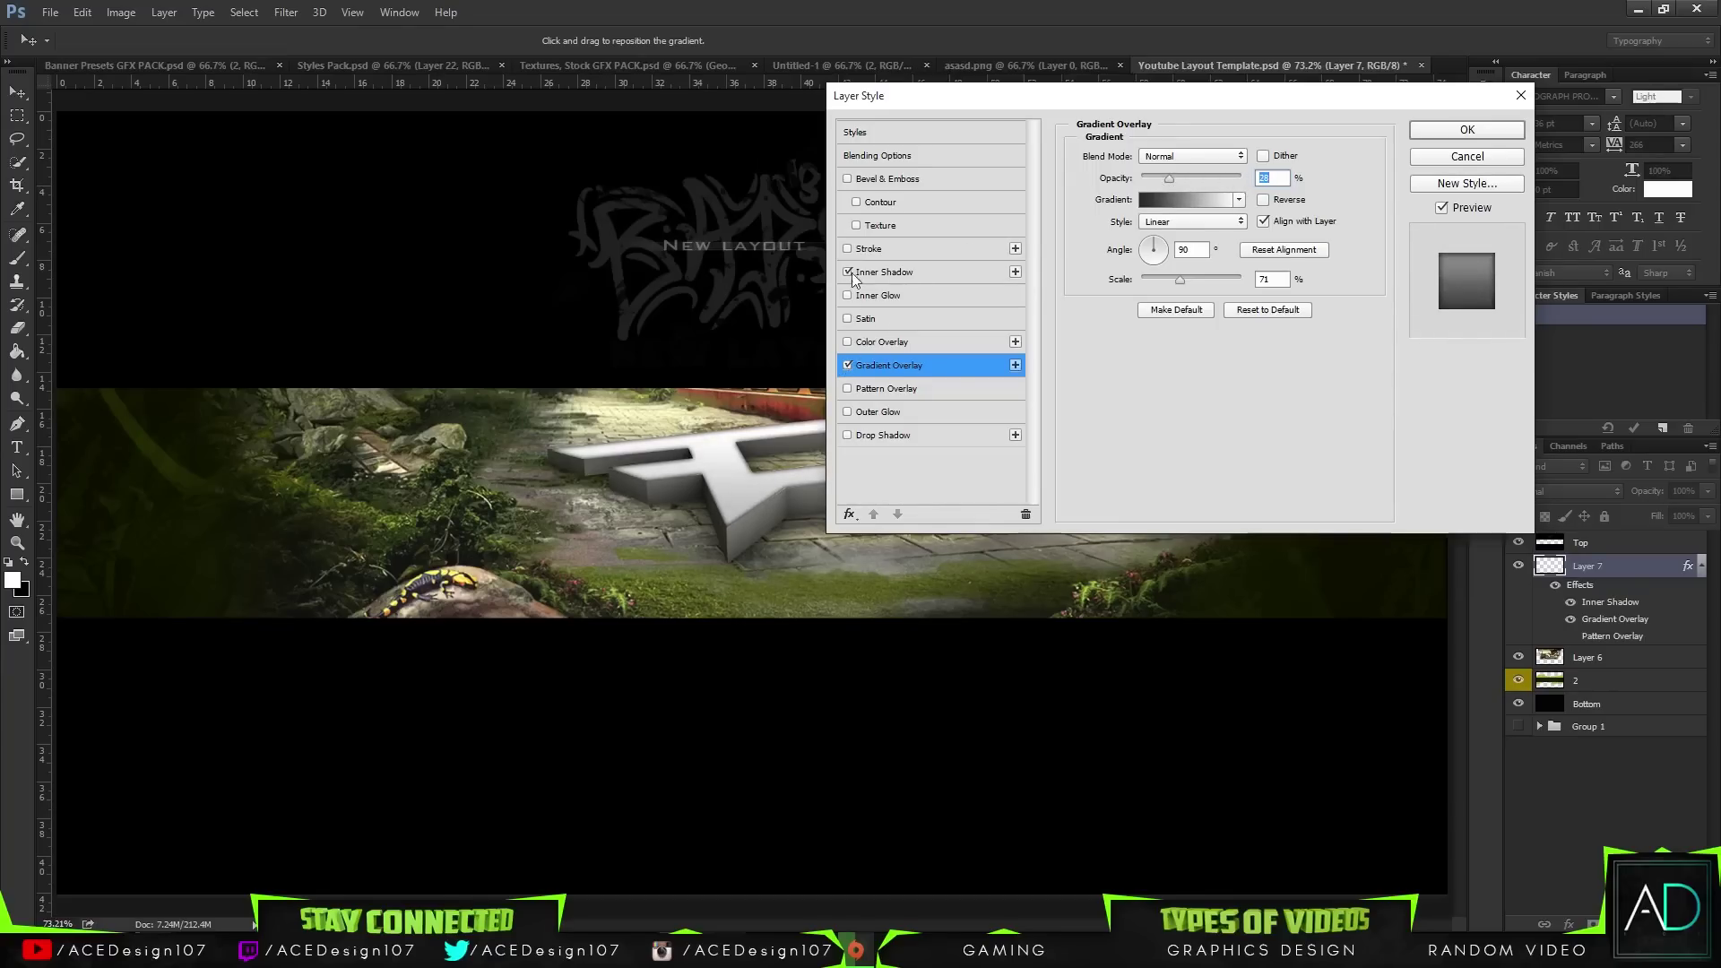
- Soften the logo face's inner shadow to 1 px distance, 7 px size and about 50% opacity
{"action": "left_click", "coordinate": [886, 272]}
{"action": "left_click_drag", "start_coordinate": [1148, 240], "coordinate": [1143, 245]}
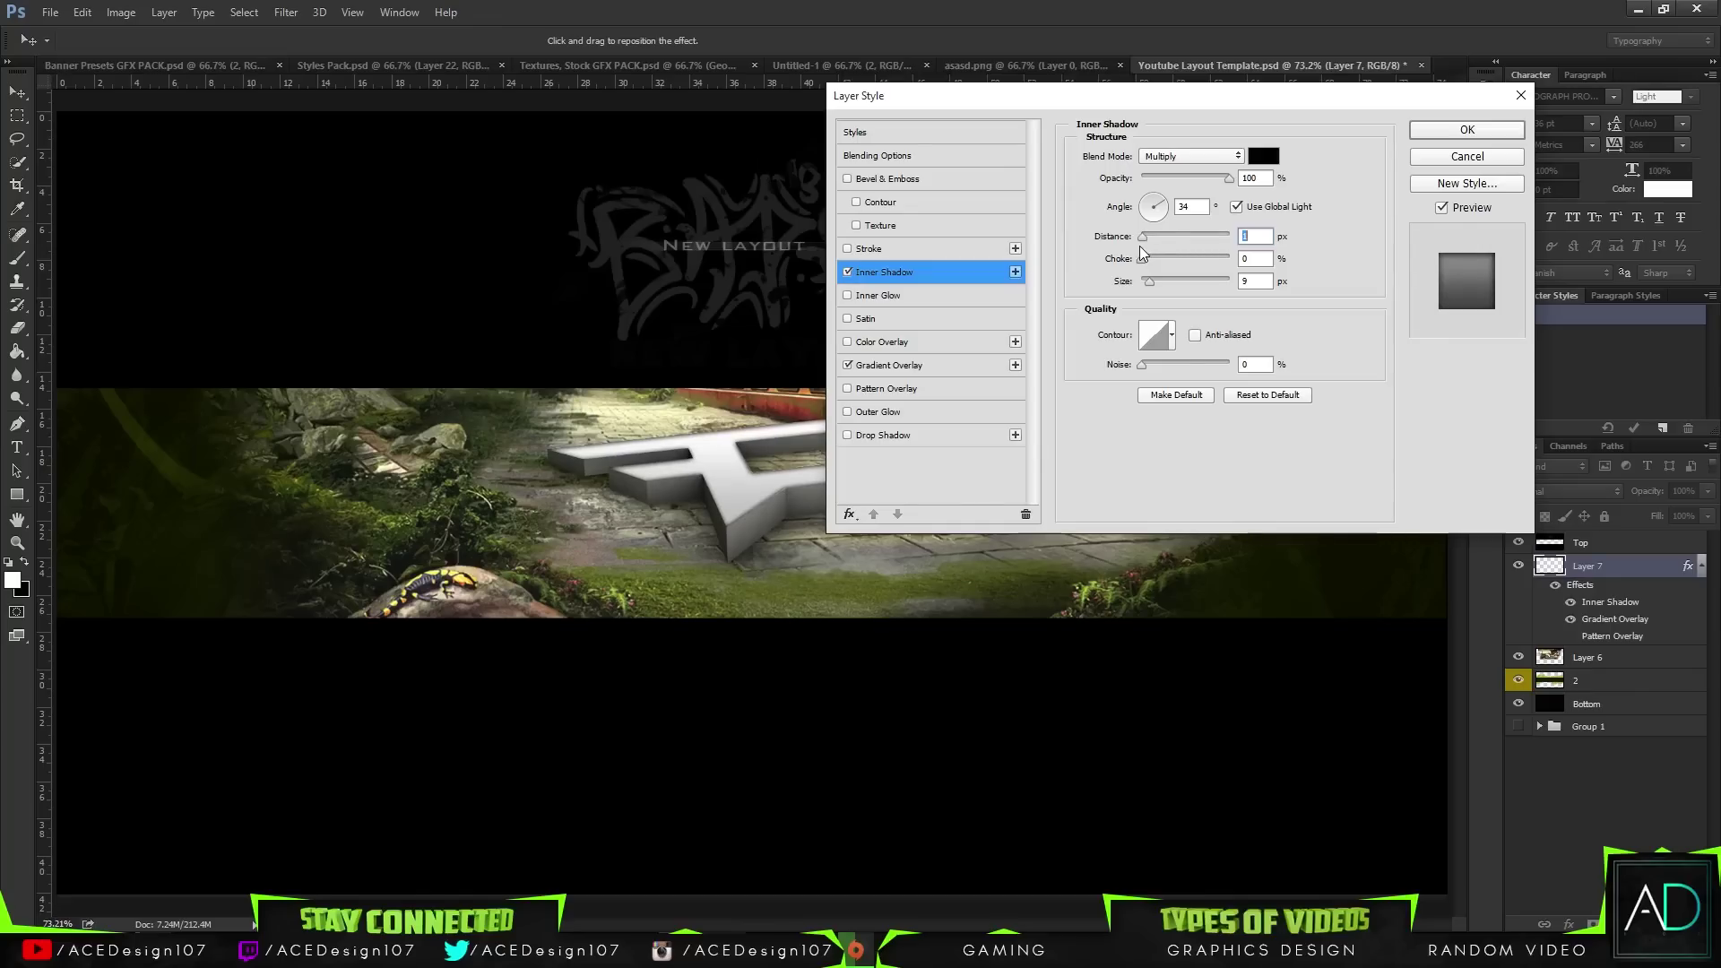
{"action": "left_click_drag", "start_coordinate": [1147, 283], "coordinate": [1143, 281]}
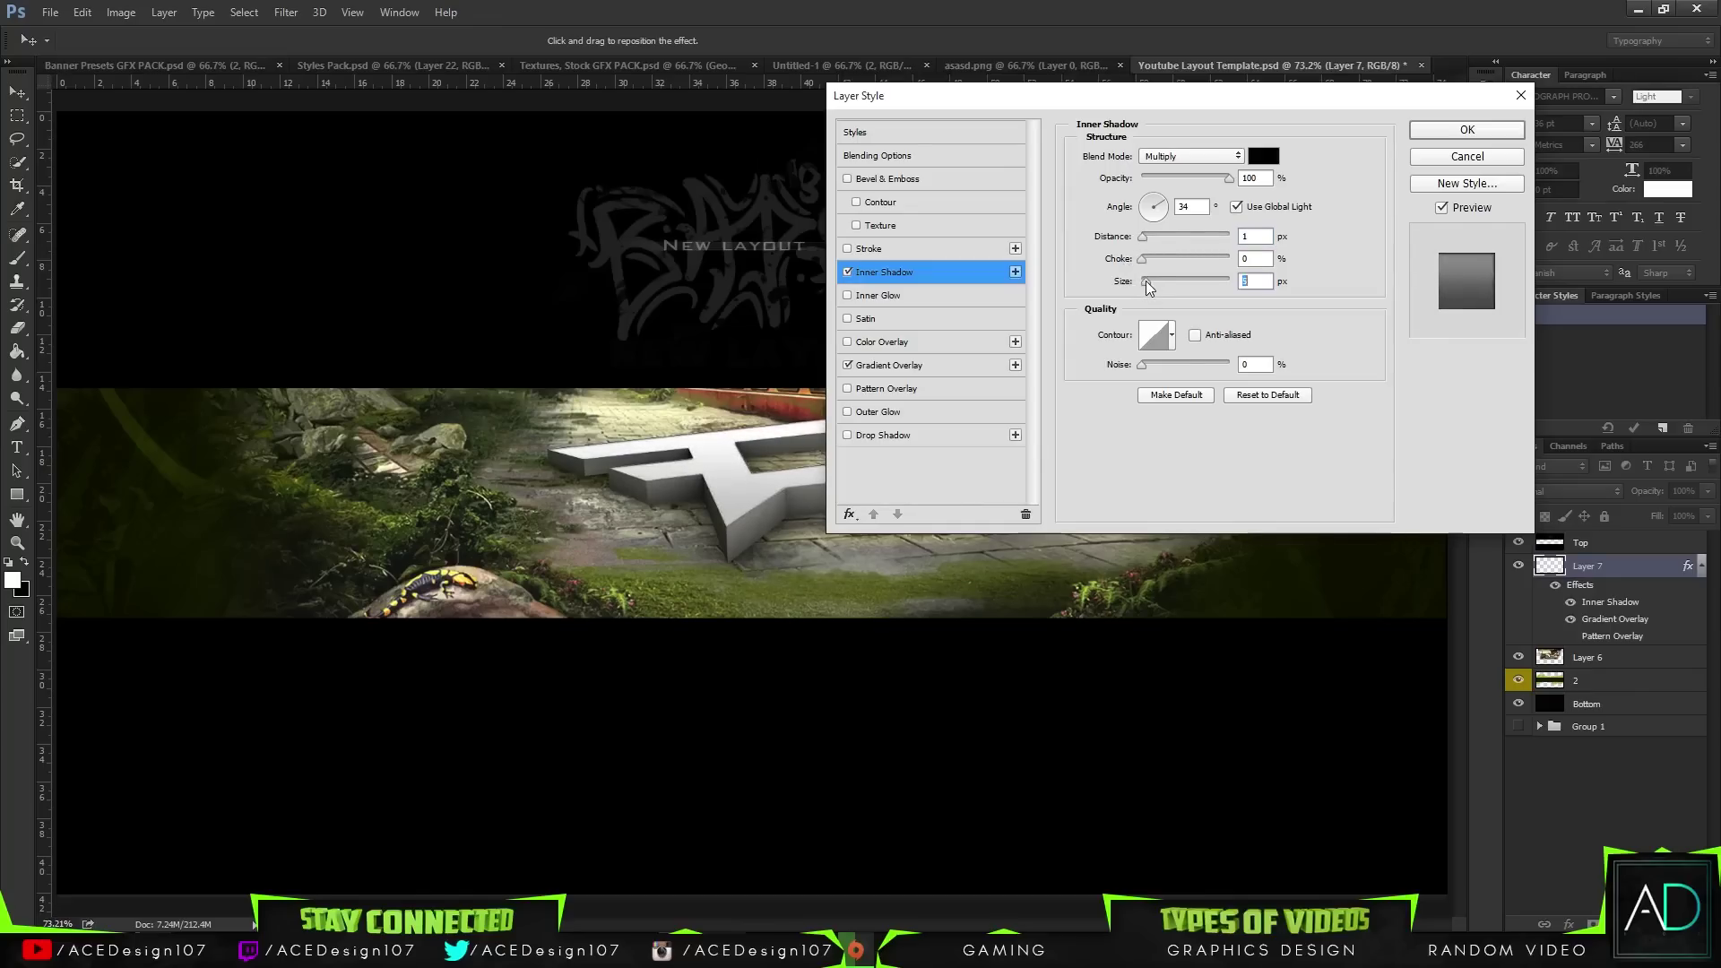
{"action": "mouse_move", "coordinate": [1189, 178]}
{"action": "left_mouse_down"}
{"action": "mouse_move", "coordinate": [1224, 185]}
{"action": "mouse_move", "coordinate": [1187, 184]}
{"action": "left_mouse_up"}
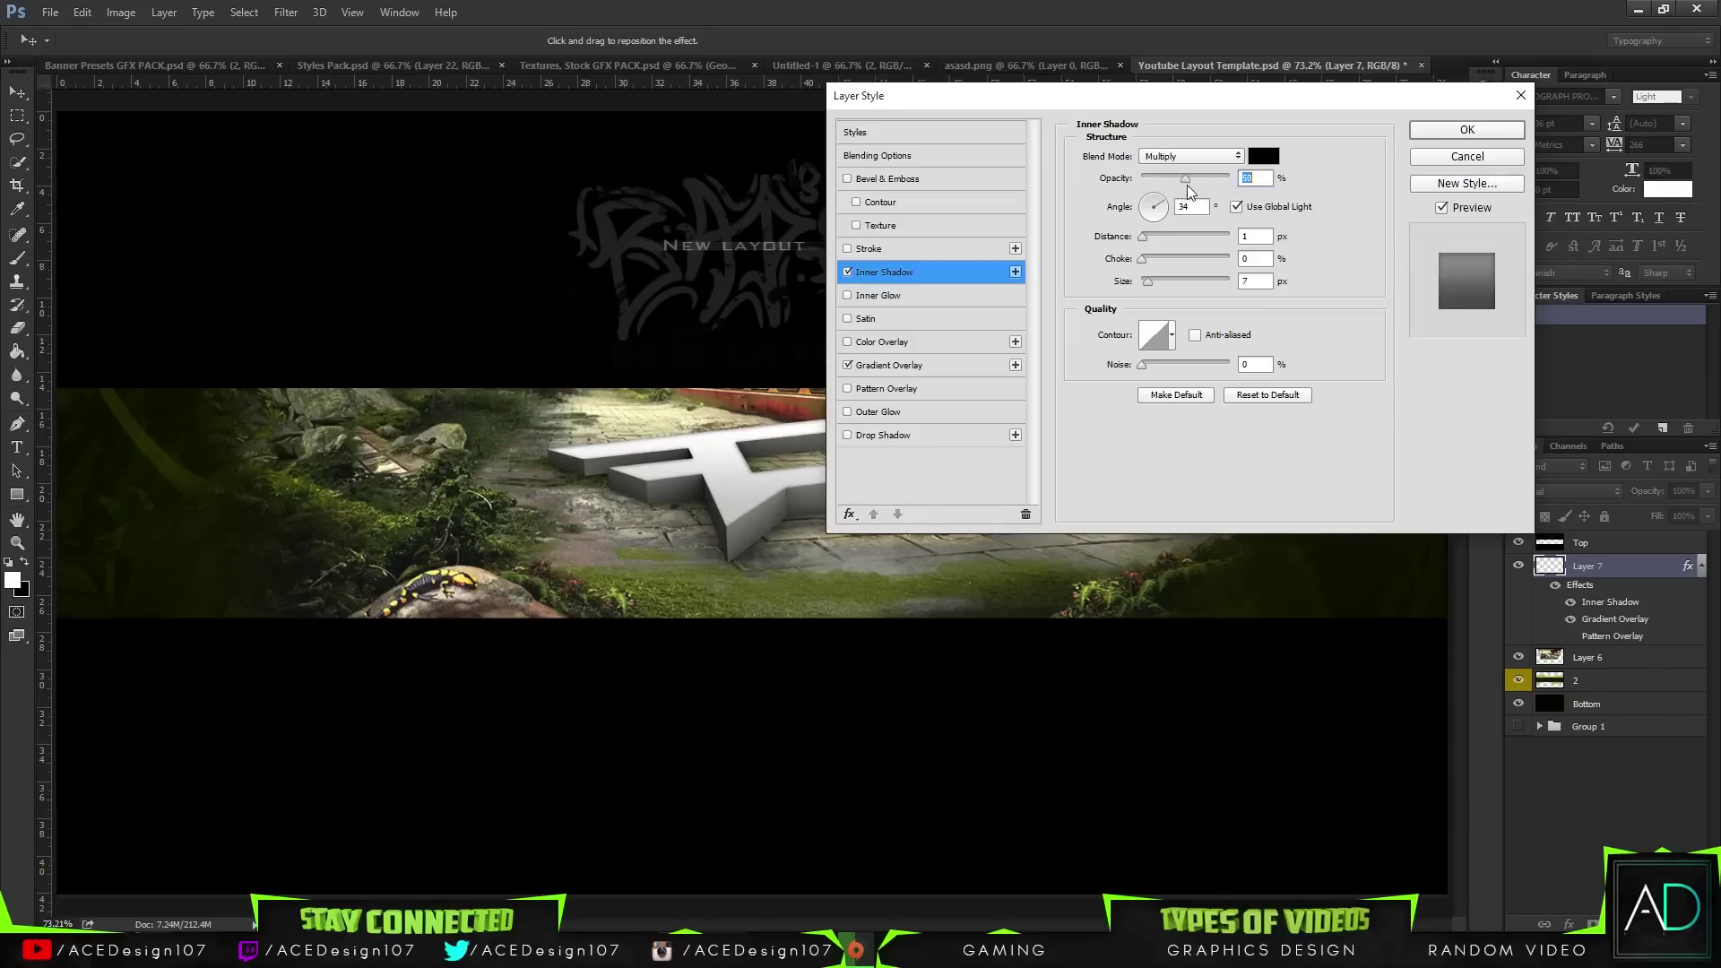
- Set the logo face's inner shadow to about 21% opacity, -41° angle, 0 px distance, 9% choke and 40 px size
{"action": "left_click_drag", "start_coordinate": [1083, 98], "coordinate": [1415, 135]}
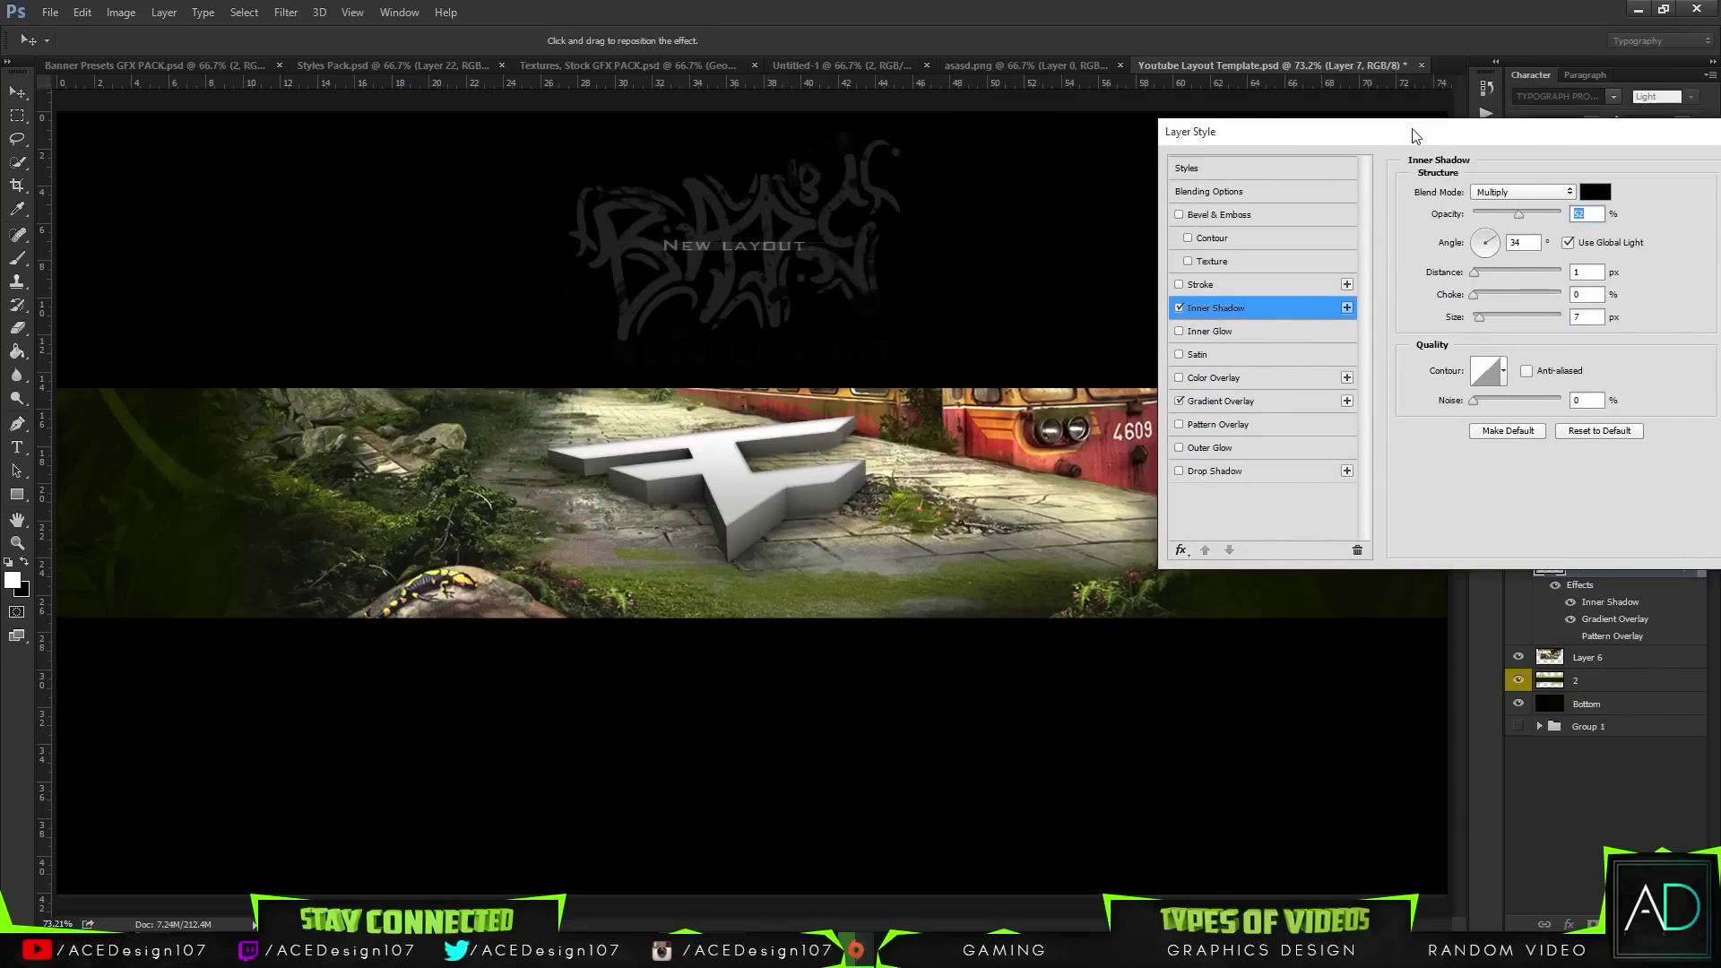
{"action": "left_click_drag", "start_coordinate": [1514, 215], "coordinate": [1580, 224]}
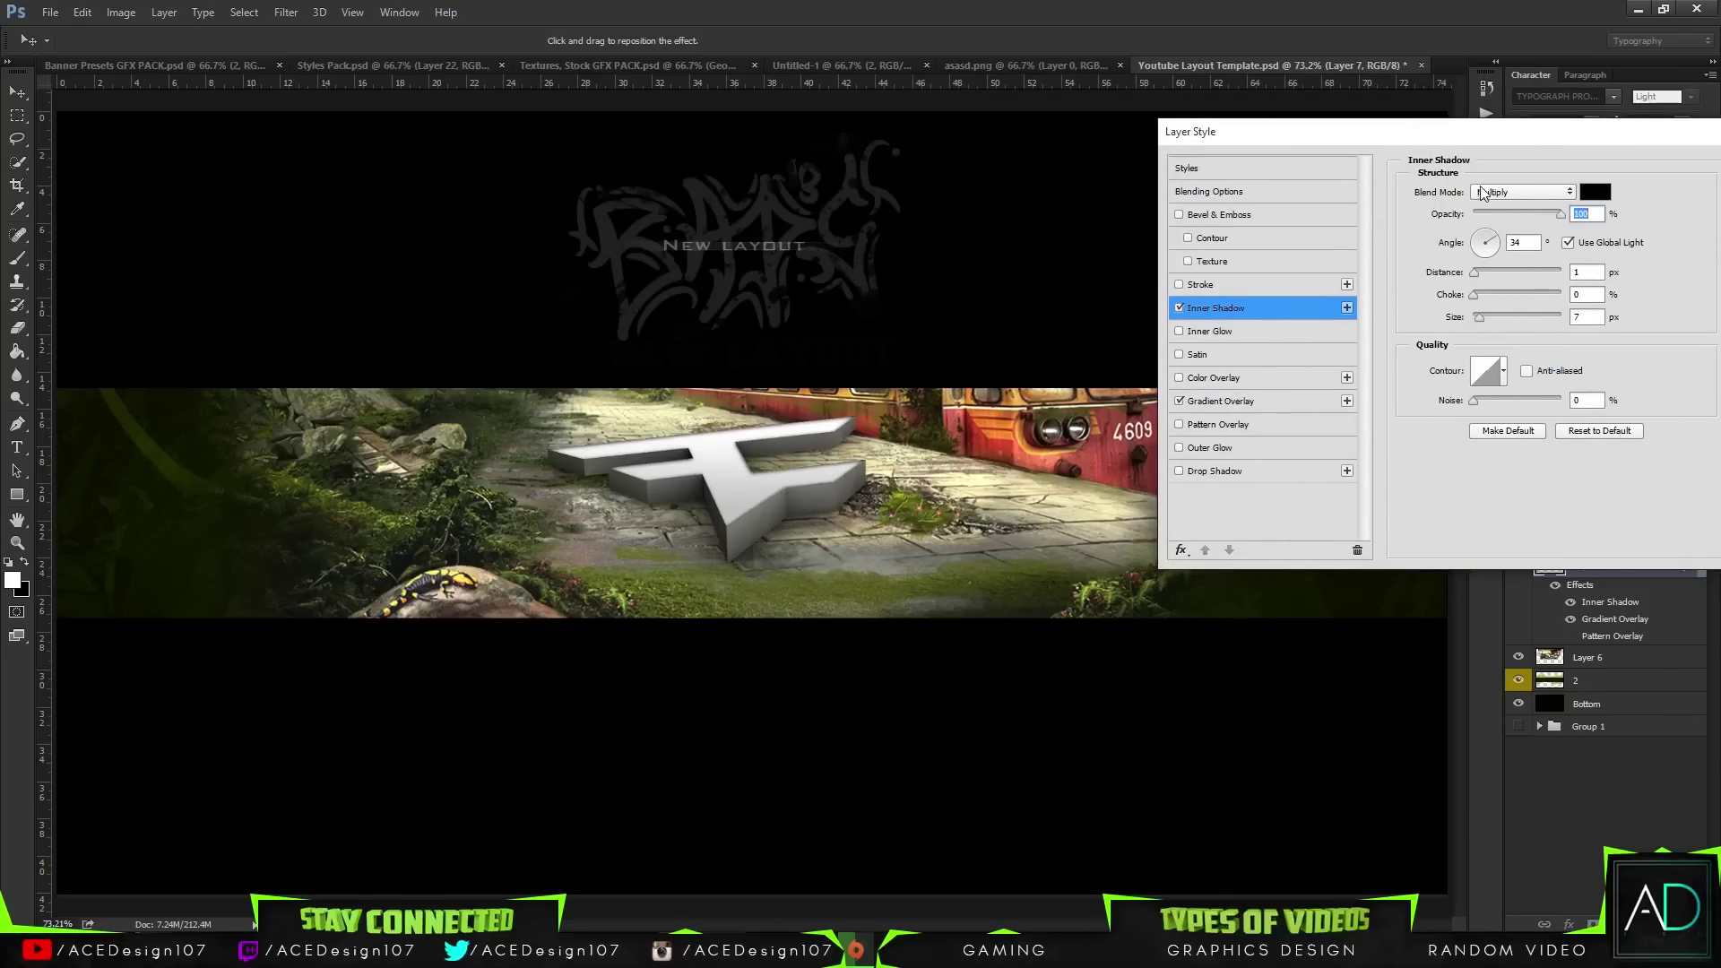
{"action": "mouse_move", "coordinate": [1476, 295]}
{"action": "left_mouse_down"}
{"action": "mouse_move", "coordinate": [1573, 284]}
{"action": "mouse_move", "coordinate": [1478, 289]}
{"action": "mouse_move", "coordinate": [1501, 256]}
{"action": "mouse_move", "coordinate": [1473, 281]}
{"action": "mouse_move", "coordinate": [1493, 312]}
{"action": "left_mouse_up"}
{"action": "mouse_move", "coordinate": [1490, 215]}
{"action": "left_mouse_down"}
{"action": "mouse_move", "coordinate": [1478, 224]}
{"action": "mouse_move", "coordinate": [1495, 231]}
{"action": "left_mouse_up"}
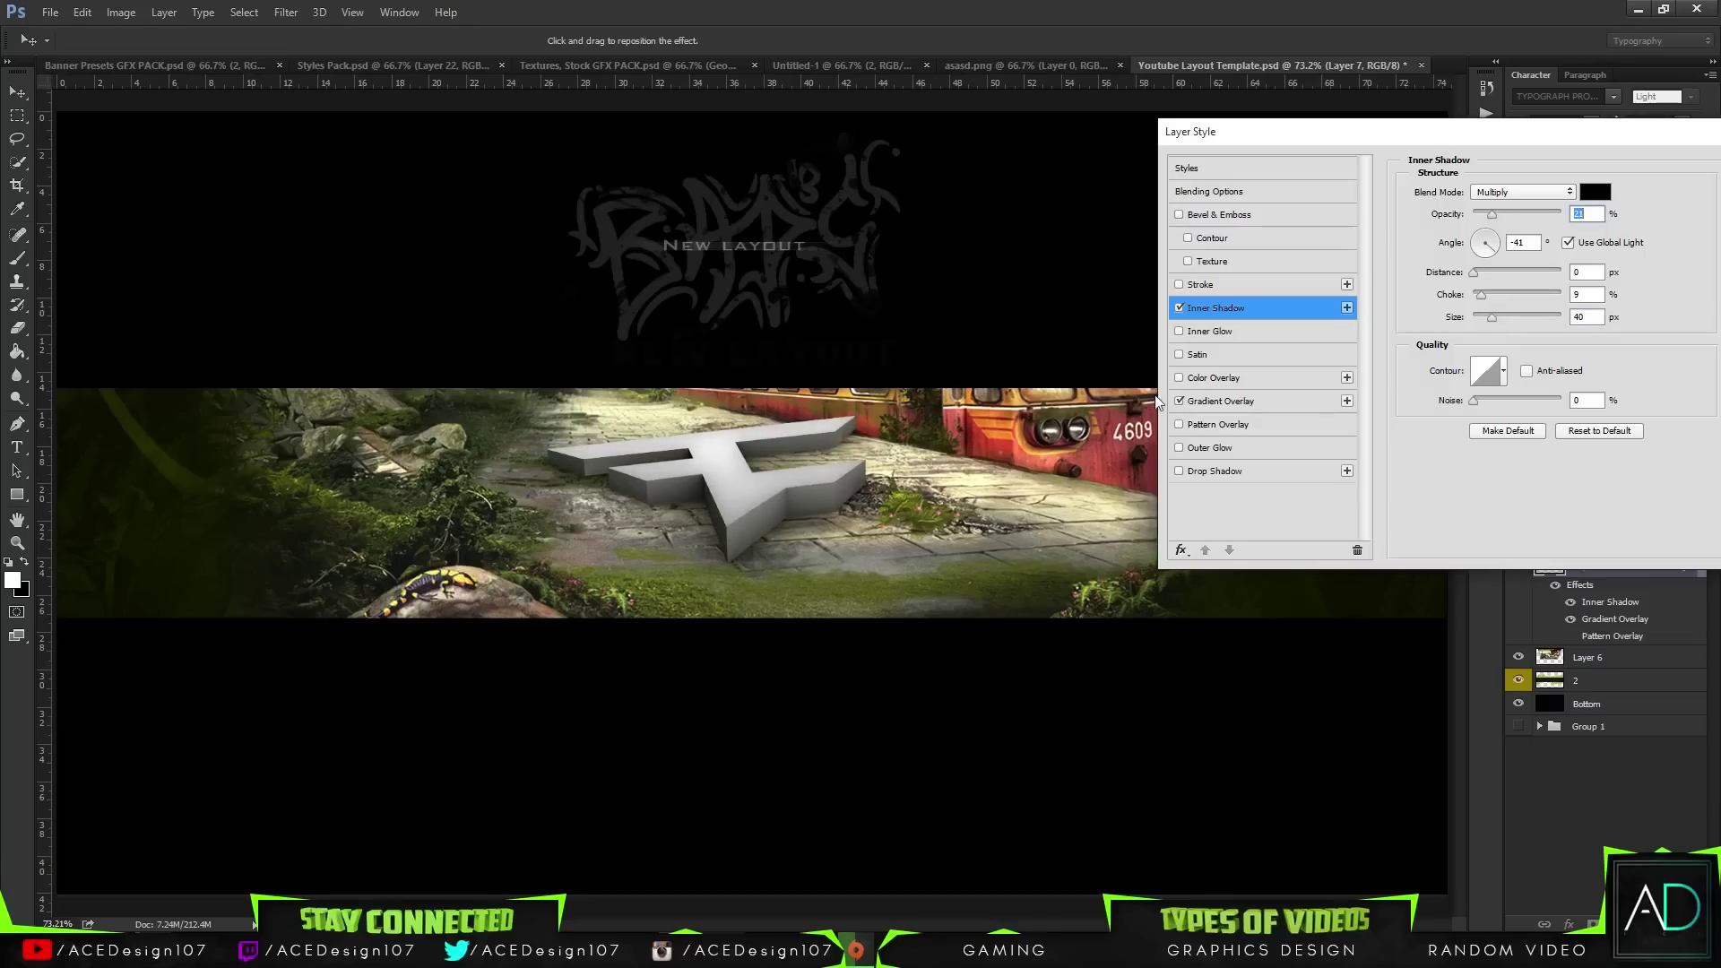
- Add a Pattern Overlay to the logo face using a grainy texture pattern at 11% opacity
{"action": "left_click", "coordinate": [1237, 424]}
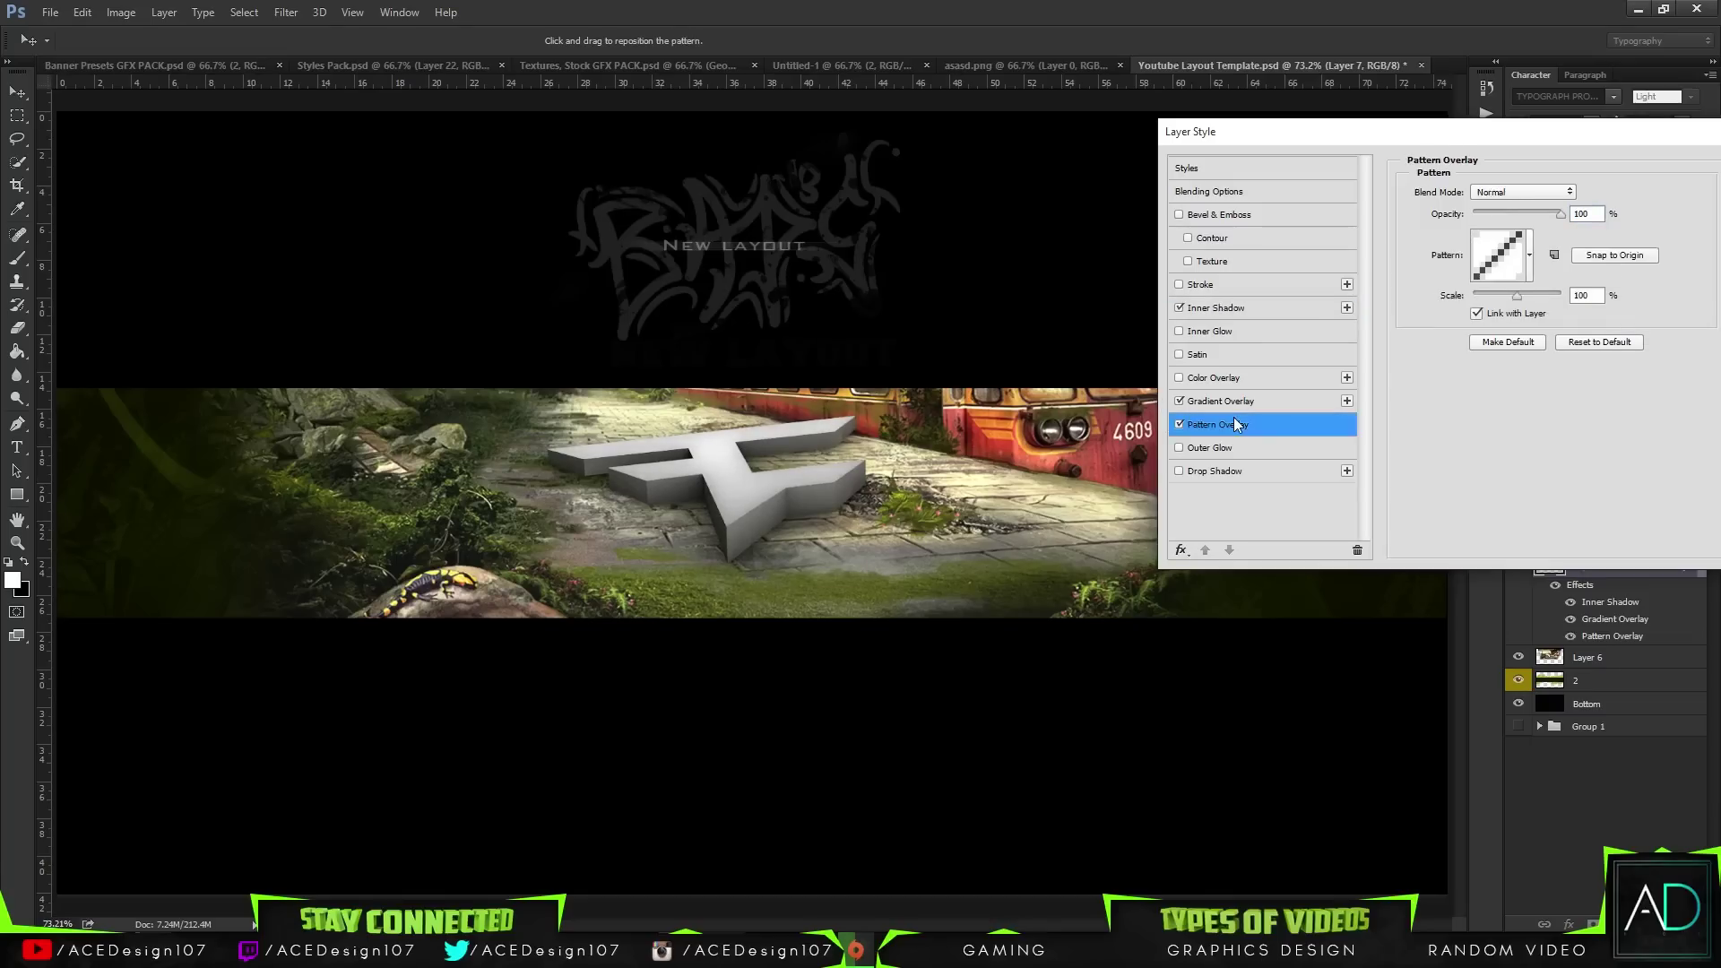
{"action": "left_click", "coordinate": [1529, 255]}
{"action": "left_click", "coordinate": [1496, 339]}
{"action": "left_click", "coordinate": [1515, 513]}
{"action": "left_click_drag", "start_coordinate": [1508, 215], "coordinate": [1484, 223]}
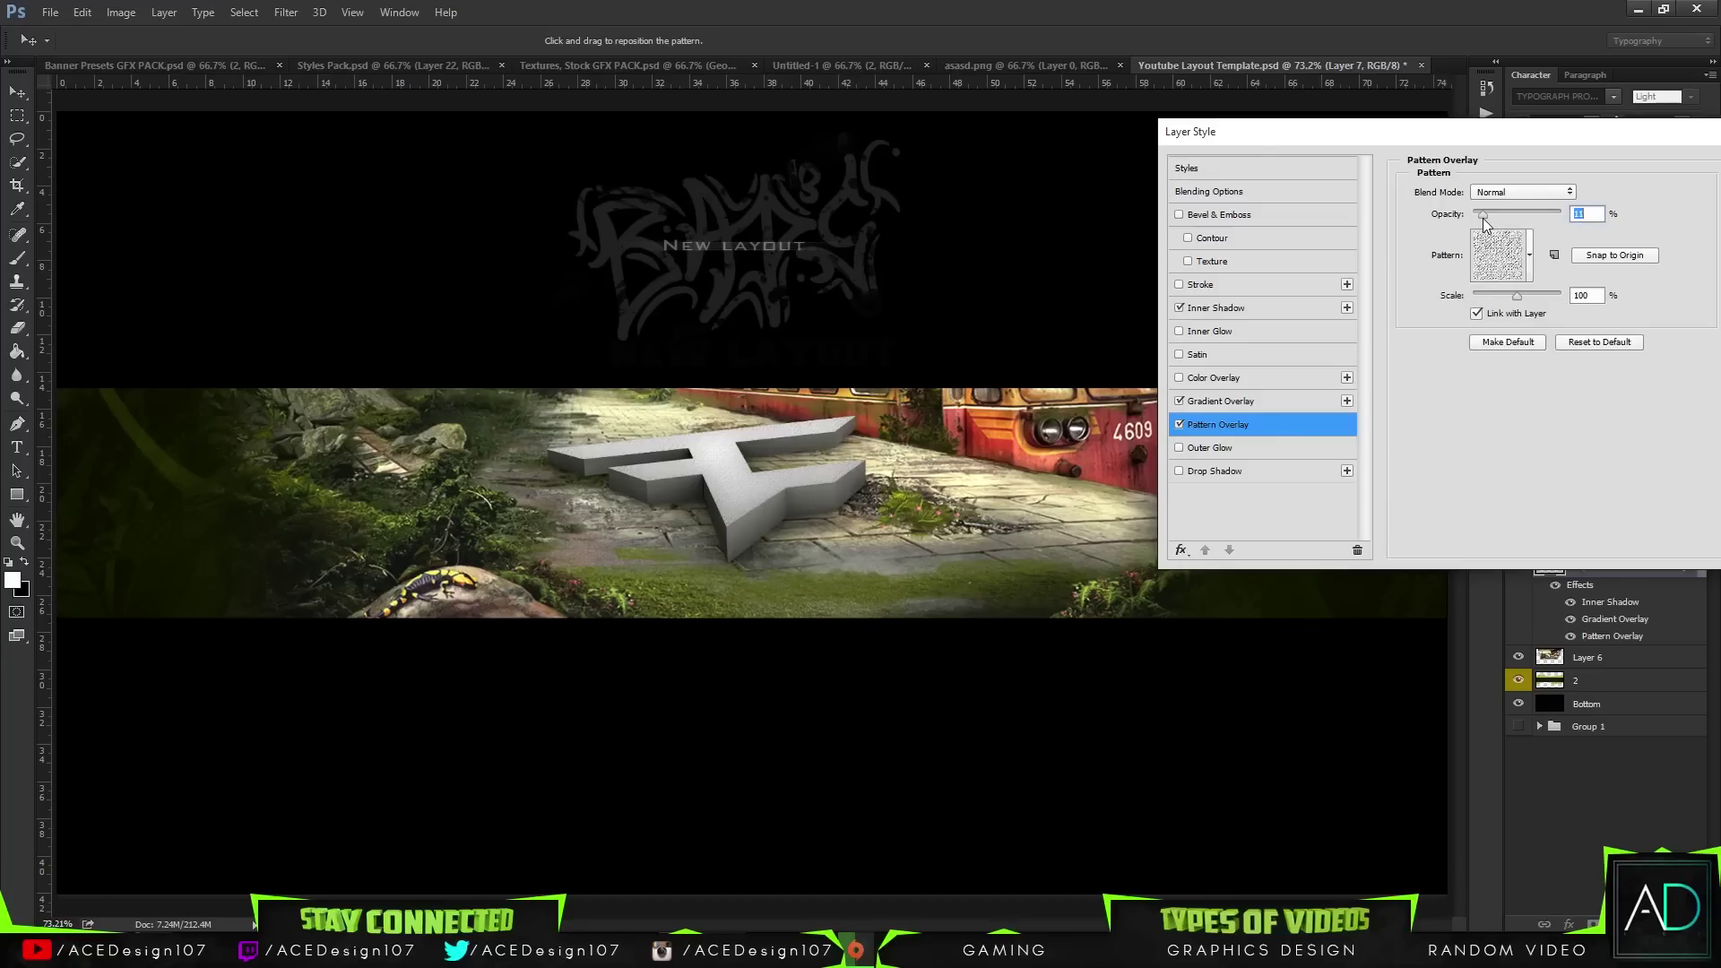
{"action": "left_click_drag", "start_coordinate": [1415, 145], "coordinate": [1109, 219]}
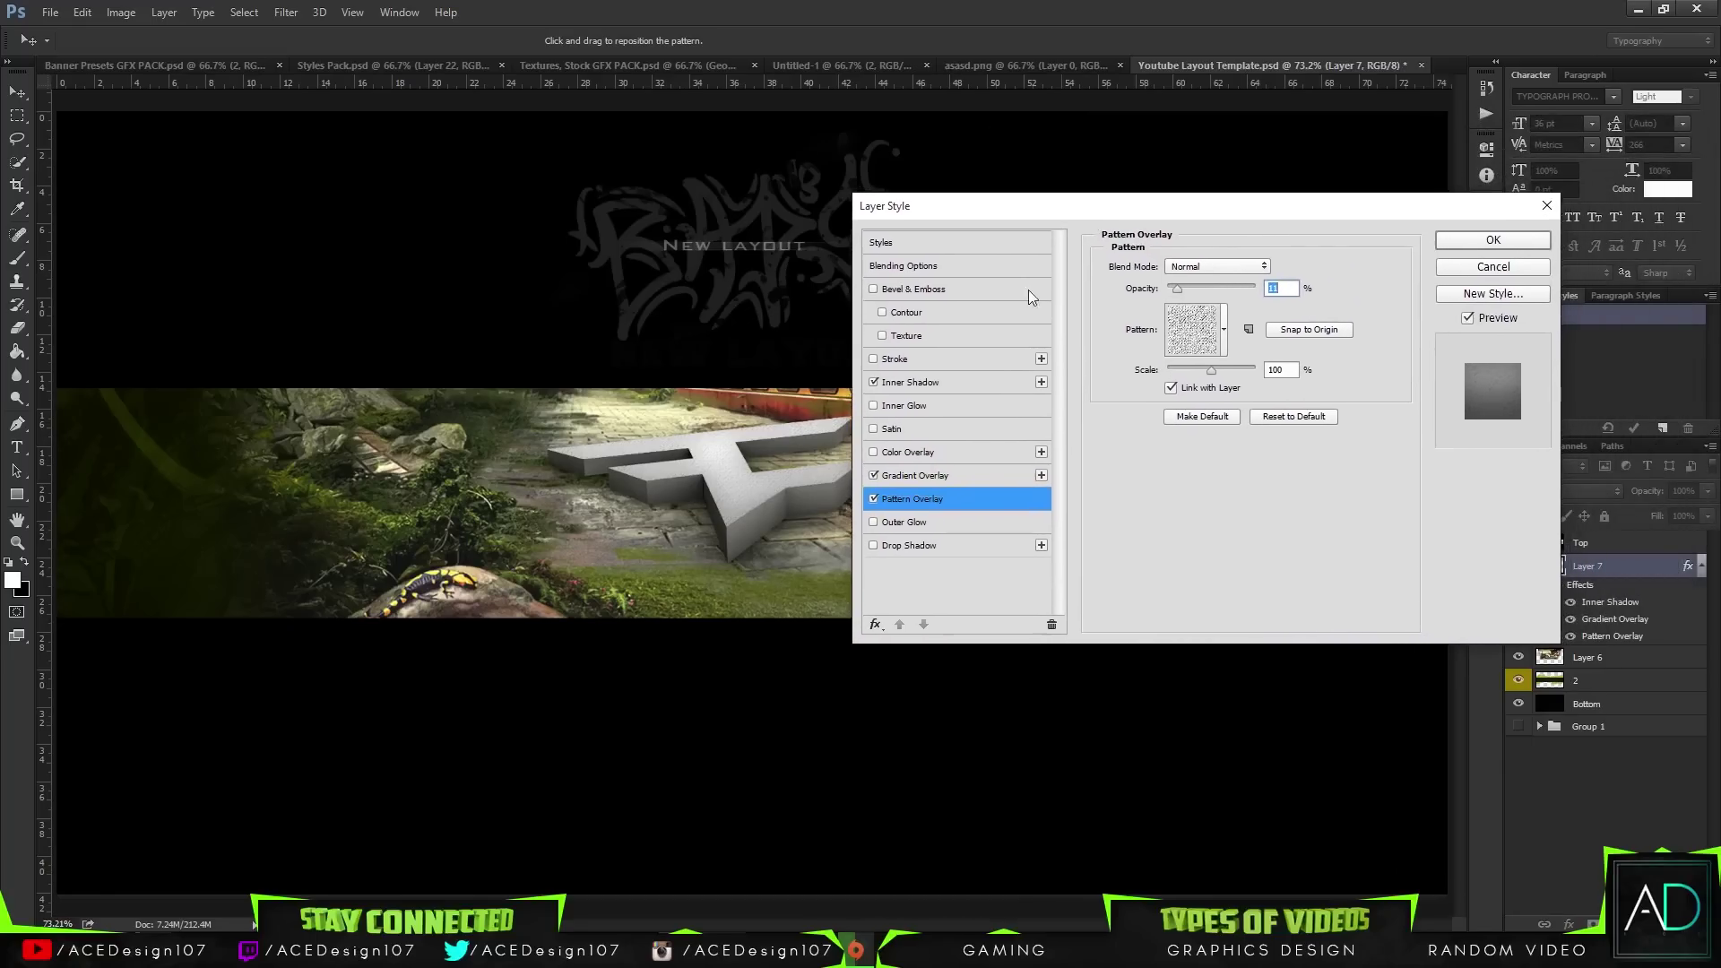
- Change the overlay to a subtle light-grey paper-like pattern and raise its opacity to about 56%
{"action": "left_click", "coordinate": [1223, 339]}
{"action": "left_click", "coordinate": [1165, 418]}
{"action": "left_click", "coordinate": [1134, 412]}
{"action": "key", "text": "Return"}
{"action": "left_click", "coordinate": [1224, 334]}
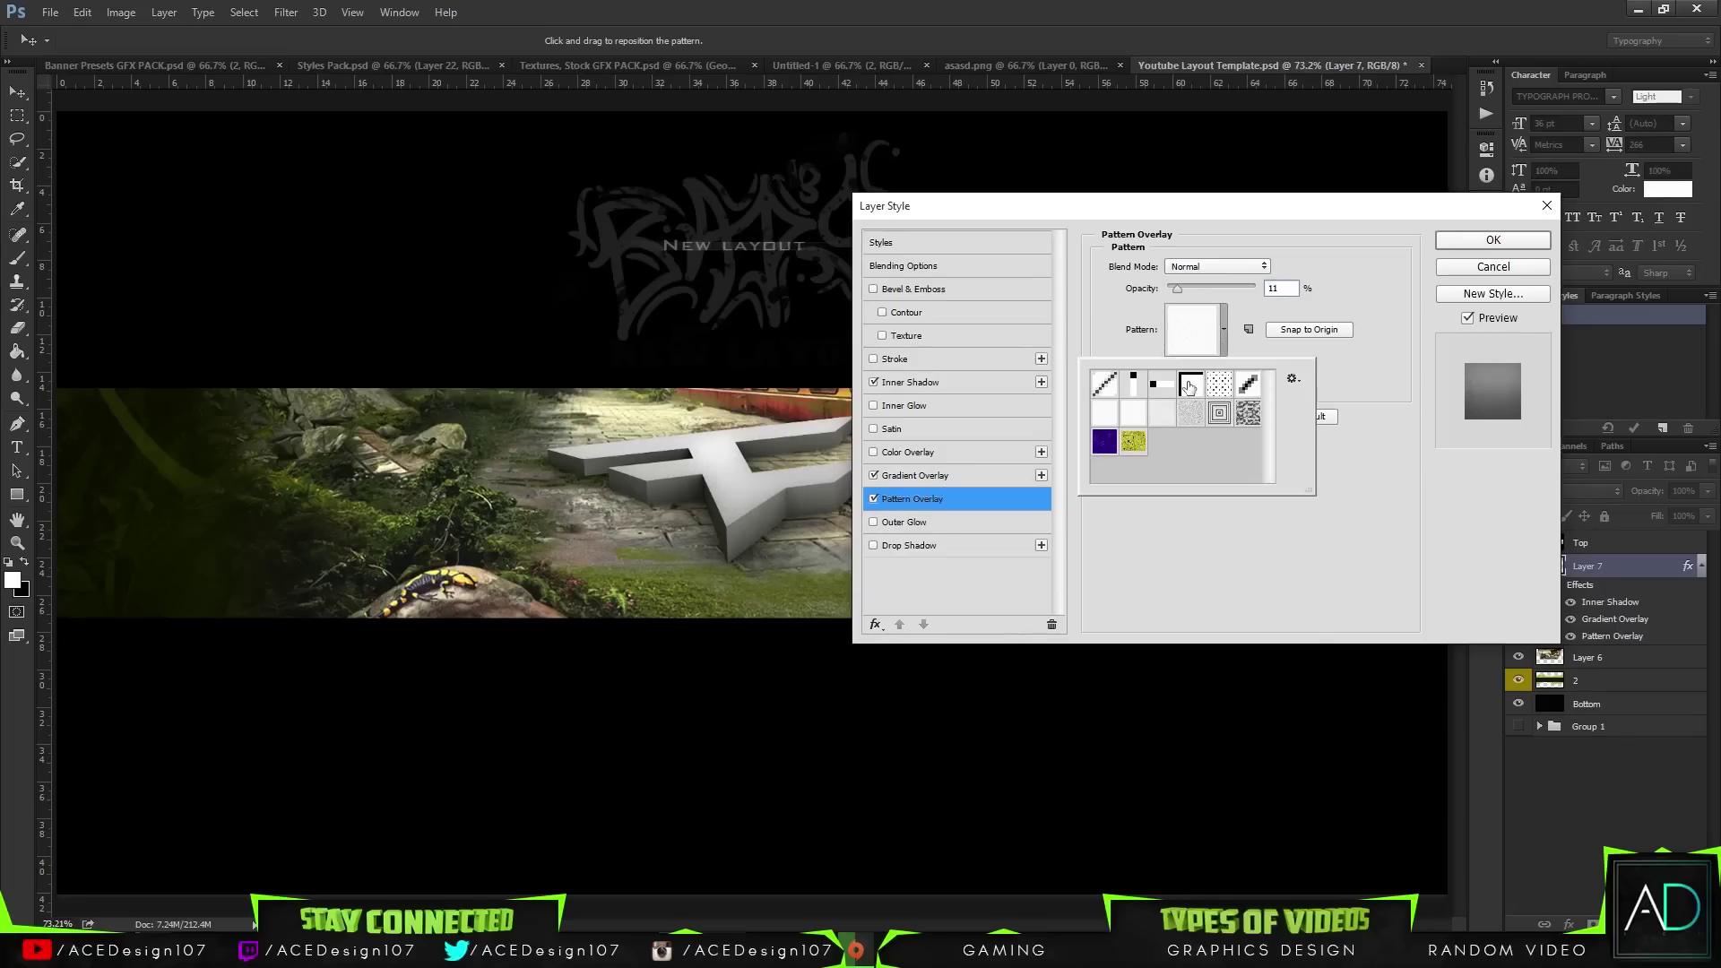
{"action": "left_click", "coordinate": [1162, 414]}
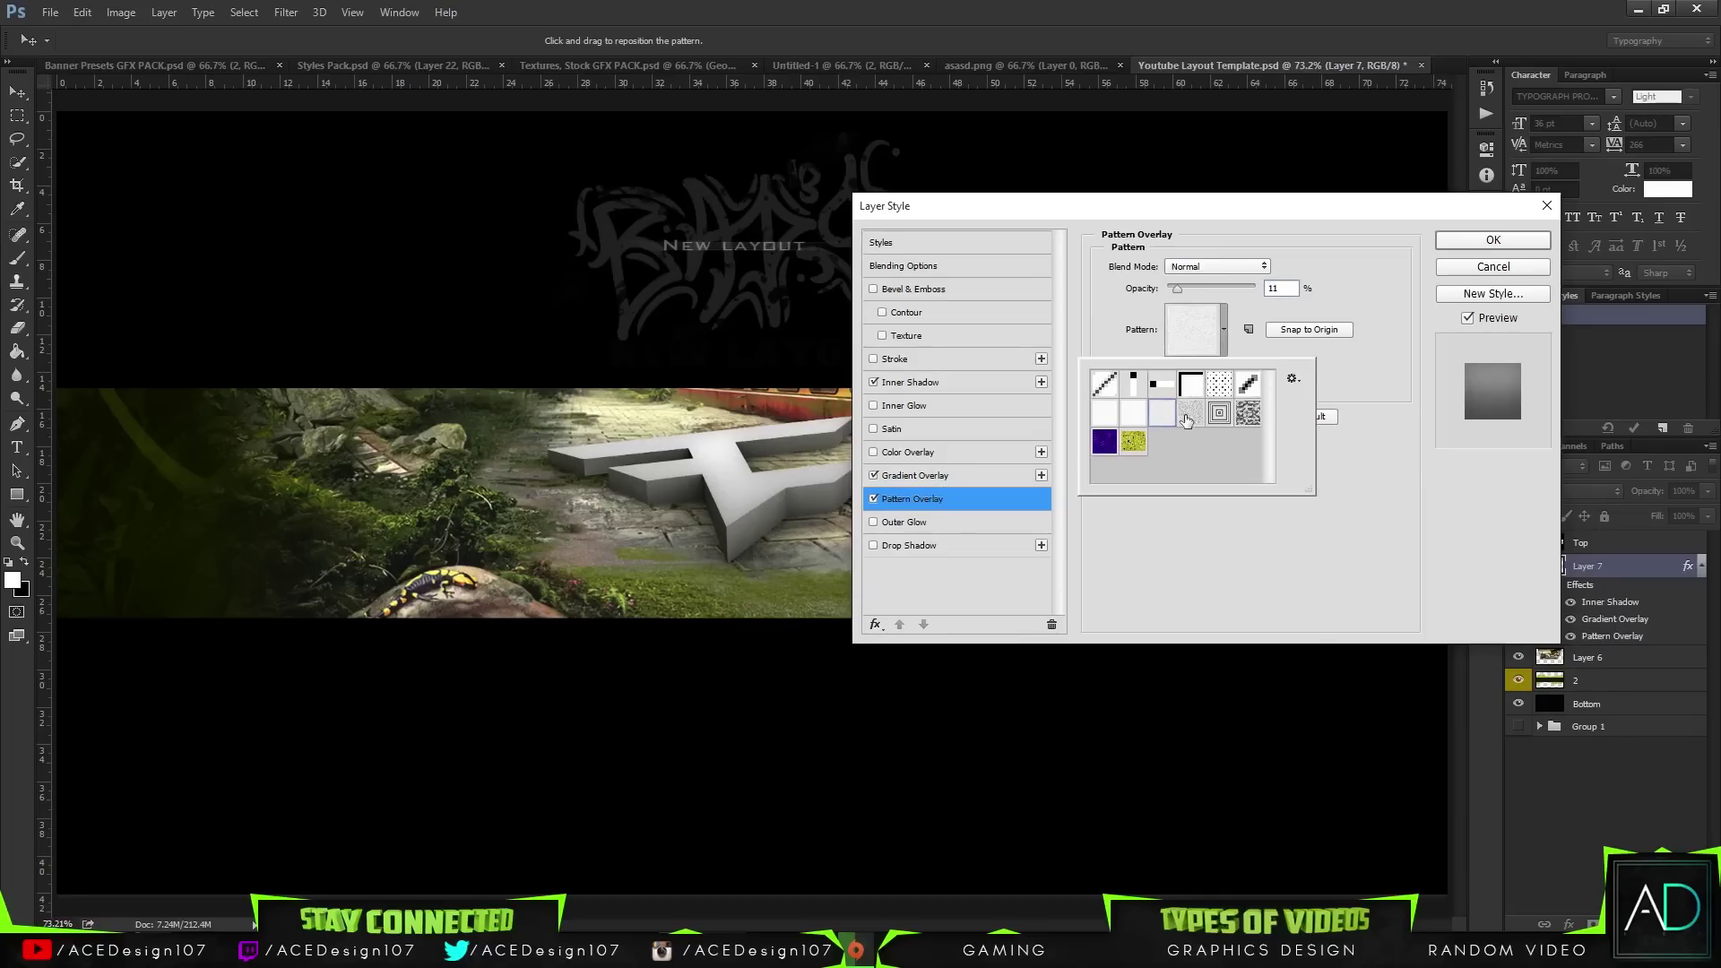
{"action": "left_click", "coordinate": [1187, 420]}
{"action": "left_click_drag", "start_coordinate": [1210, 287], "coordinate": [1238, 298]}
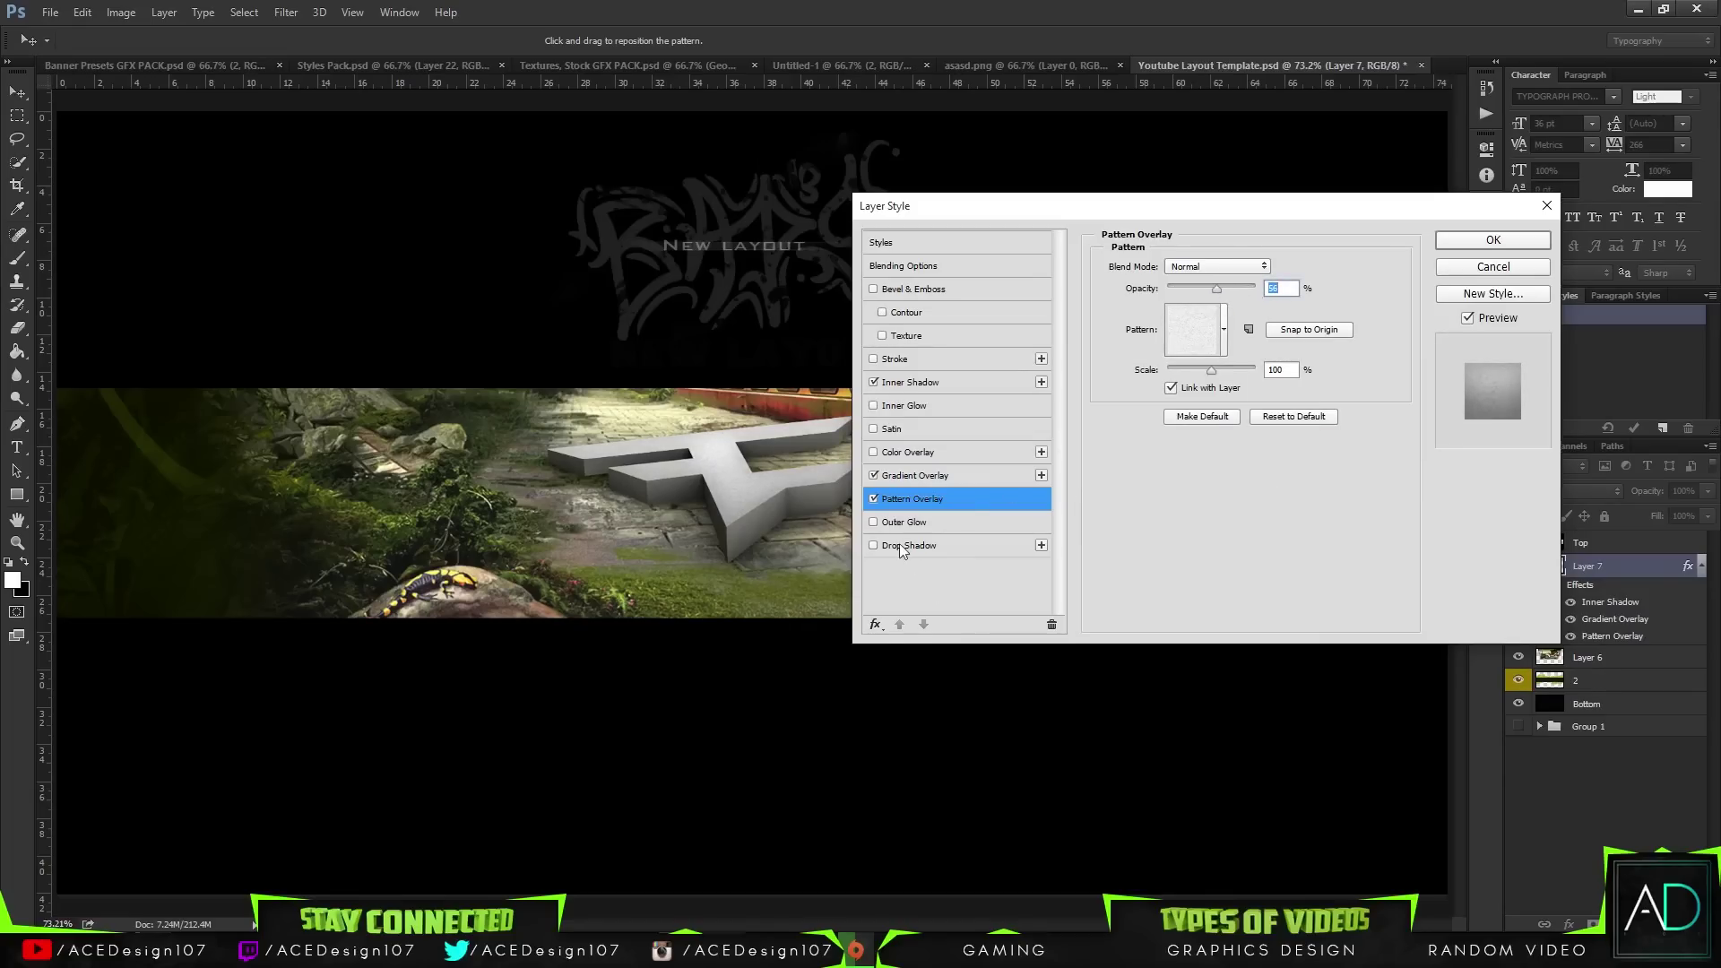
- Try a black Multiply Drop Shadow on the logo face at about 46% opacity, 7 px distance, 20% spread and 18 px size
{"action": "left_click", "coordinate": [875, 523]}
{"action": "left_click", "coordinate": [874, 523]}
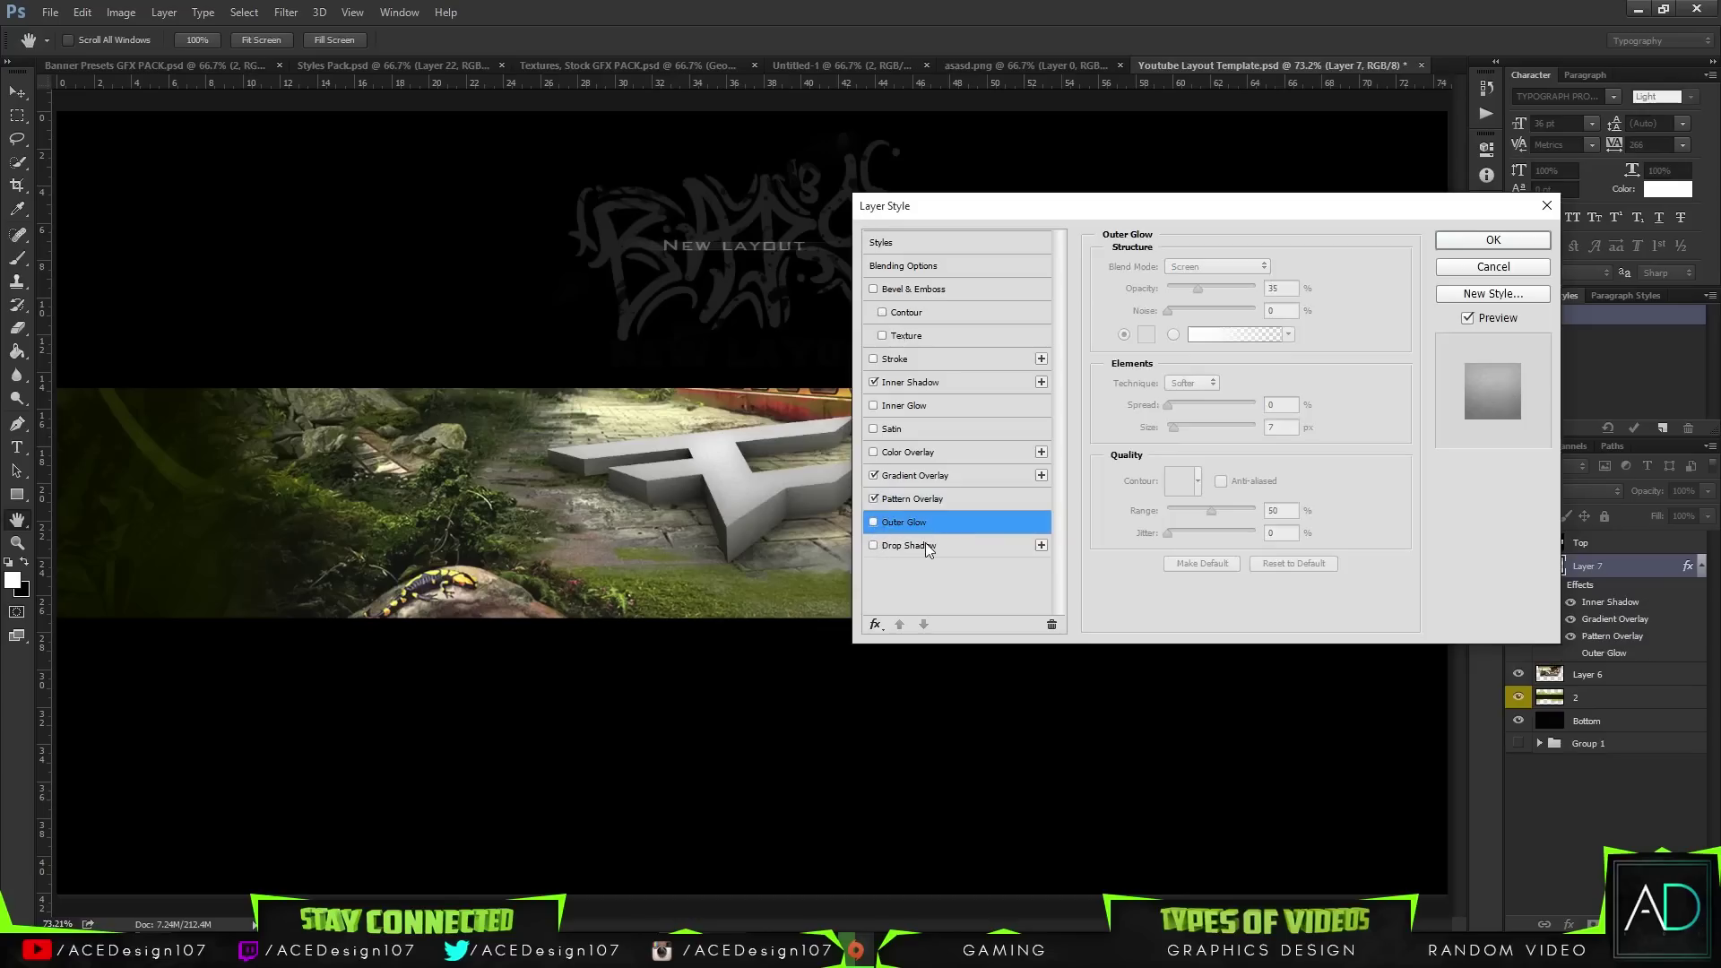
{"action": "left_click", "coordinate": [910, 546]}
{"action": "mouse_move", "coordinate": [1199, 293]}
{"action": "left_mouse_down"}
{"action": "mouse_move", "coordinate": [1178, 297]}
{"action": "mouse_move", "coordinate": [1261, 296]}
{"action": "mouse_move", "coordinate": [1208, 296]}
{"action": "left_mouse_up"}
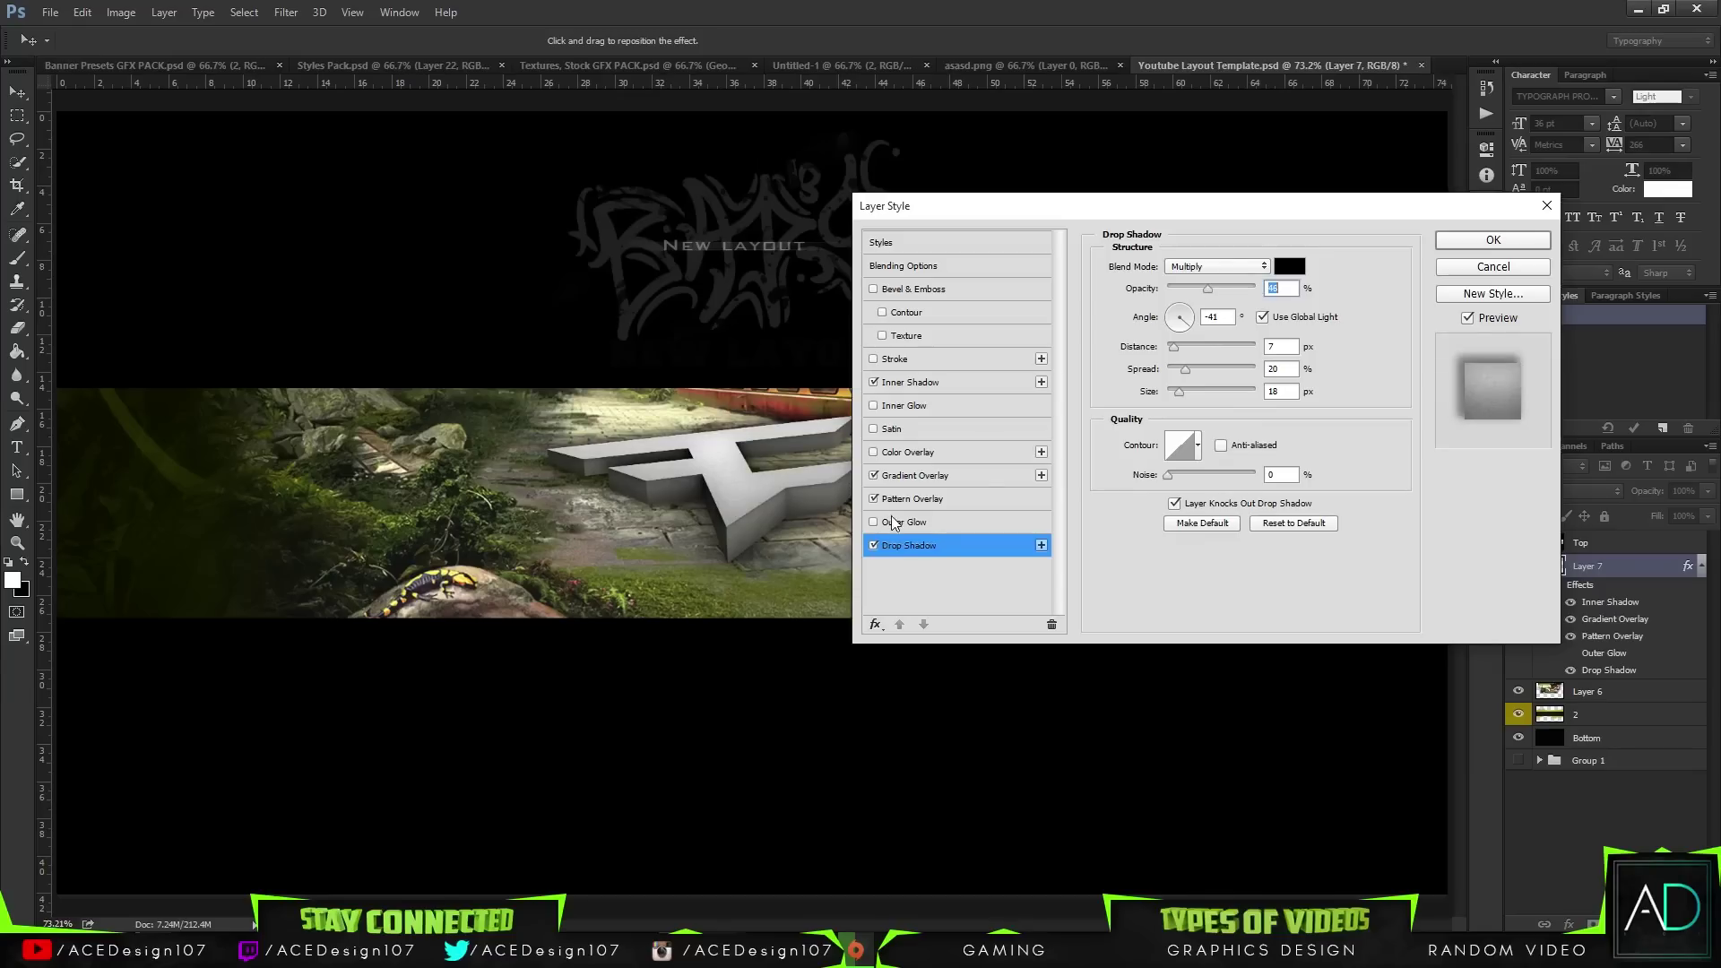
{"action": "left_click", "coordinate": [874, 545]}
- Add a bright green Outer Glow to the logo face with 8% opacity, 26% spread and 24 px size
{"action": "left_click", "coordinate": [887, 522]}
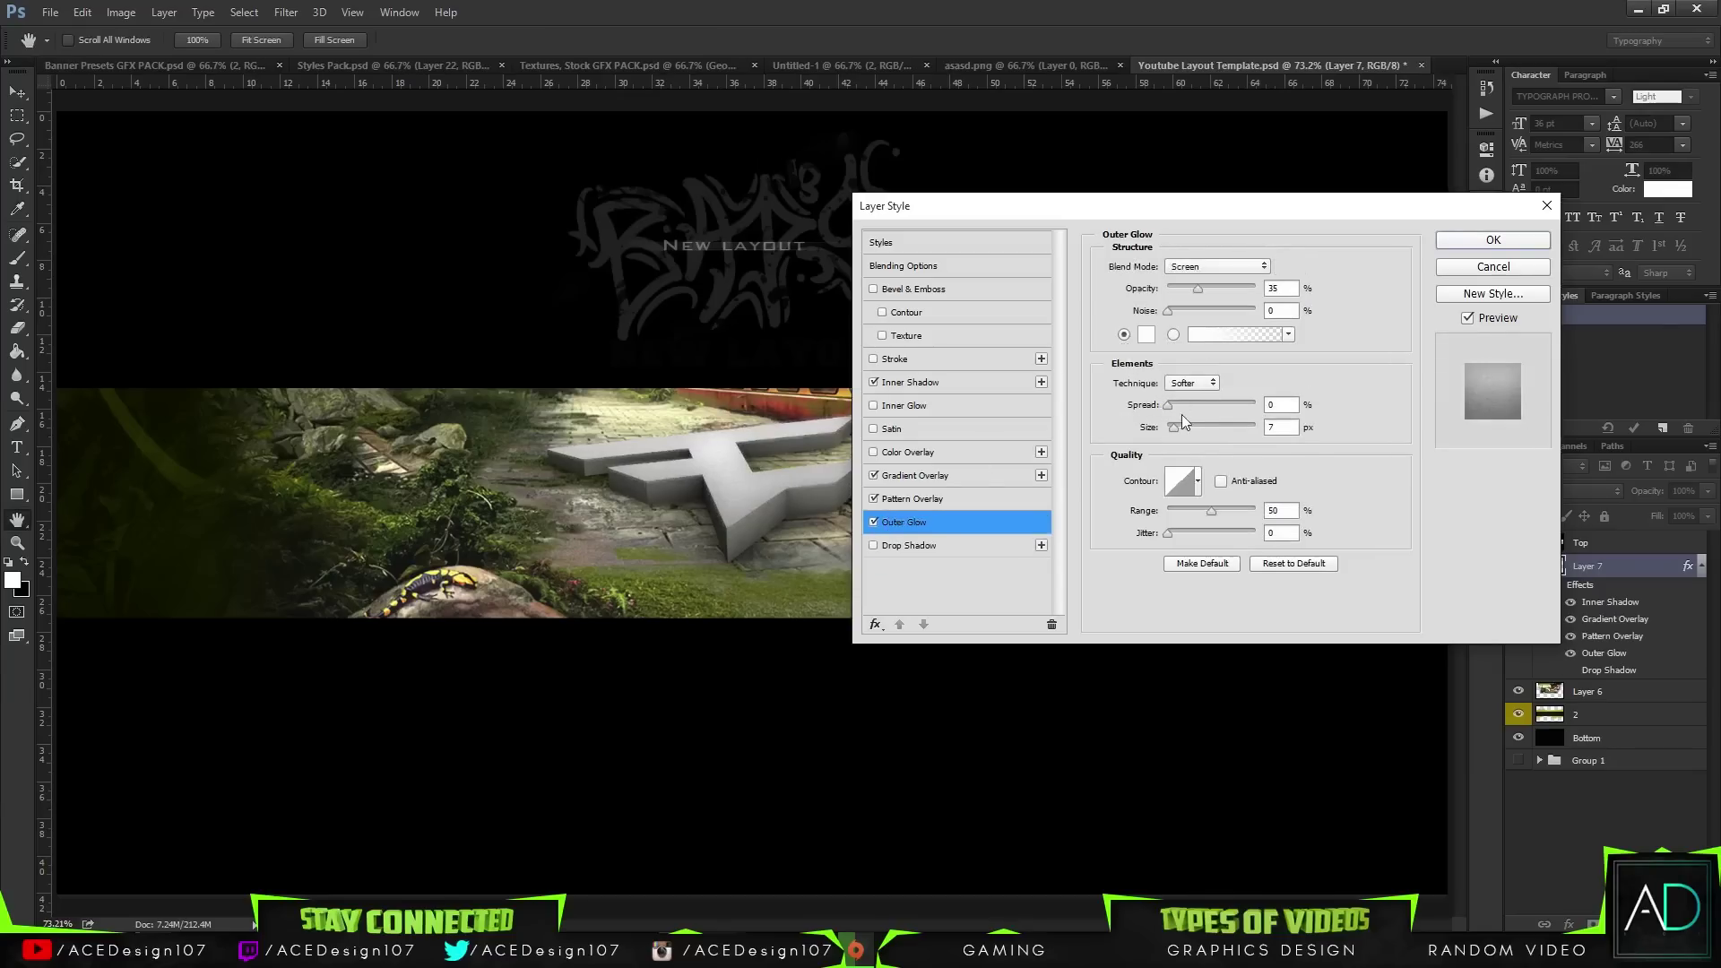
{"action": "mouse_move", "coordinate": [1181, 427]}
{"action": "left_mouse_down"}
{"action": "mouse_move", "coordinate": [1181, 402]}
{"action": "mouse_move", "coordinate": [1257, 398]}
{"action": "mouse_move", "coordinate": [1190, 403]}
{"action": "mouse_move", "coordinate": [1212, 423]}
{"action": "mouse_move", "coordinate": [1183, 428]}
{"action": "left_mouse_up"}
{"action": "left_click_drag", "start_coordinate": [1199, 289], "coordinate": [1176, 293]}
{"action": "left_click", "coordinate": [1147, 335]}
{"action": "left_click", "coordinate": [268, 485]}
{"action": "left_click", "coordinate": [245, 337]}
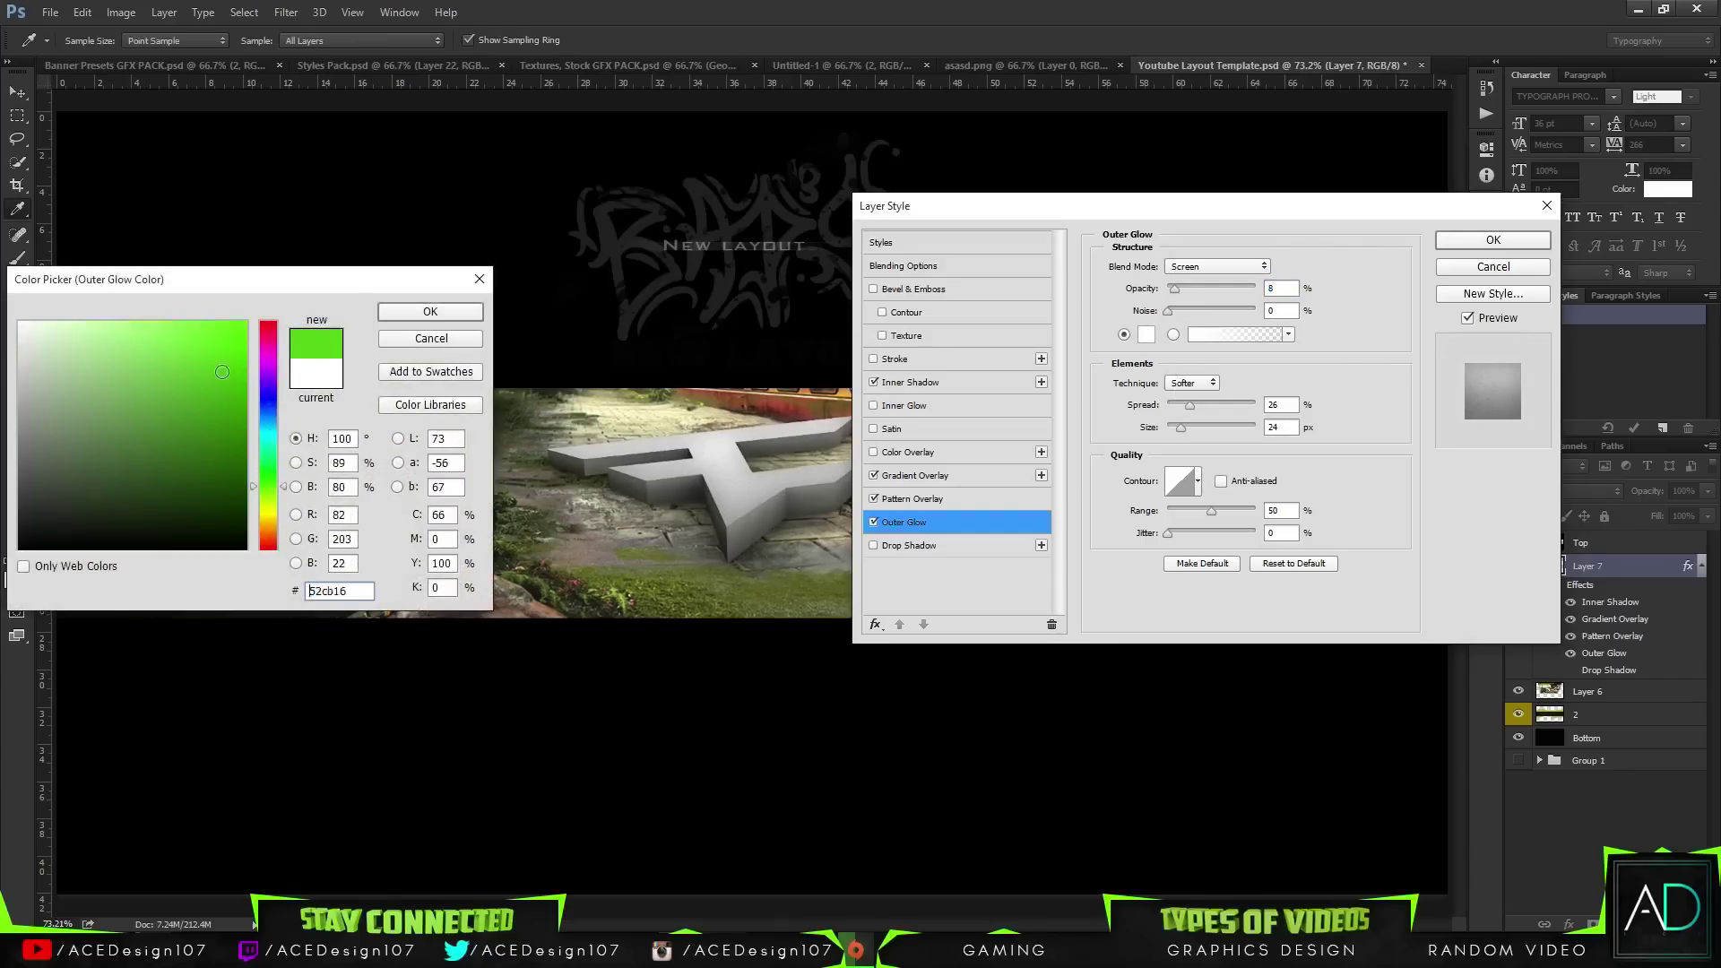
{"action": "left_click", "coordinate": [446, 312]}
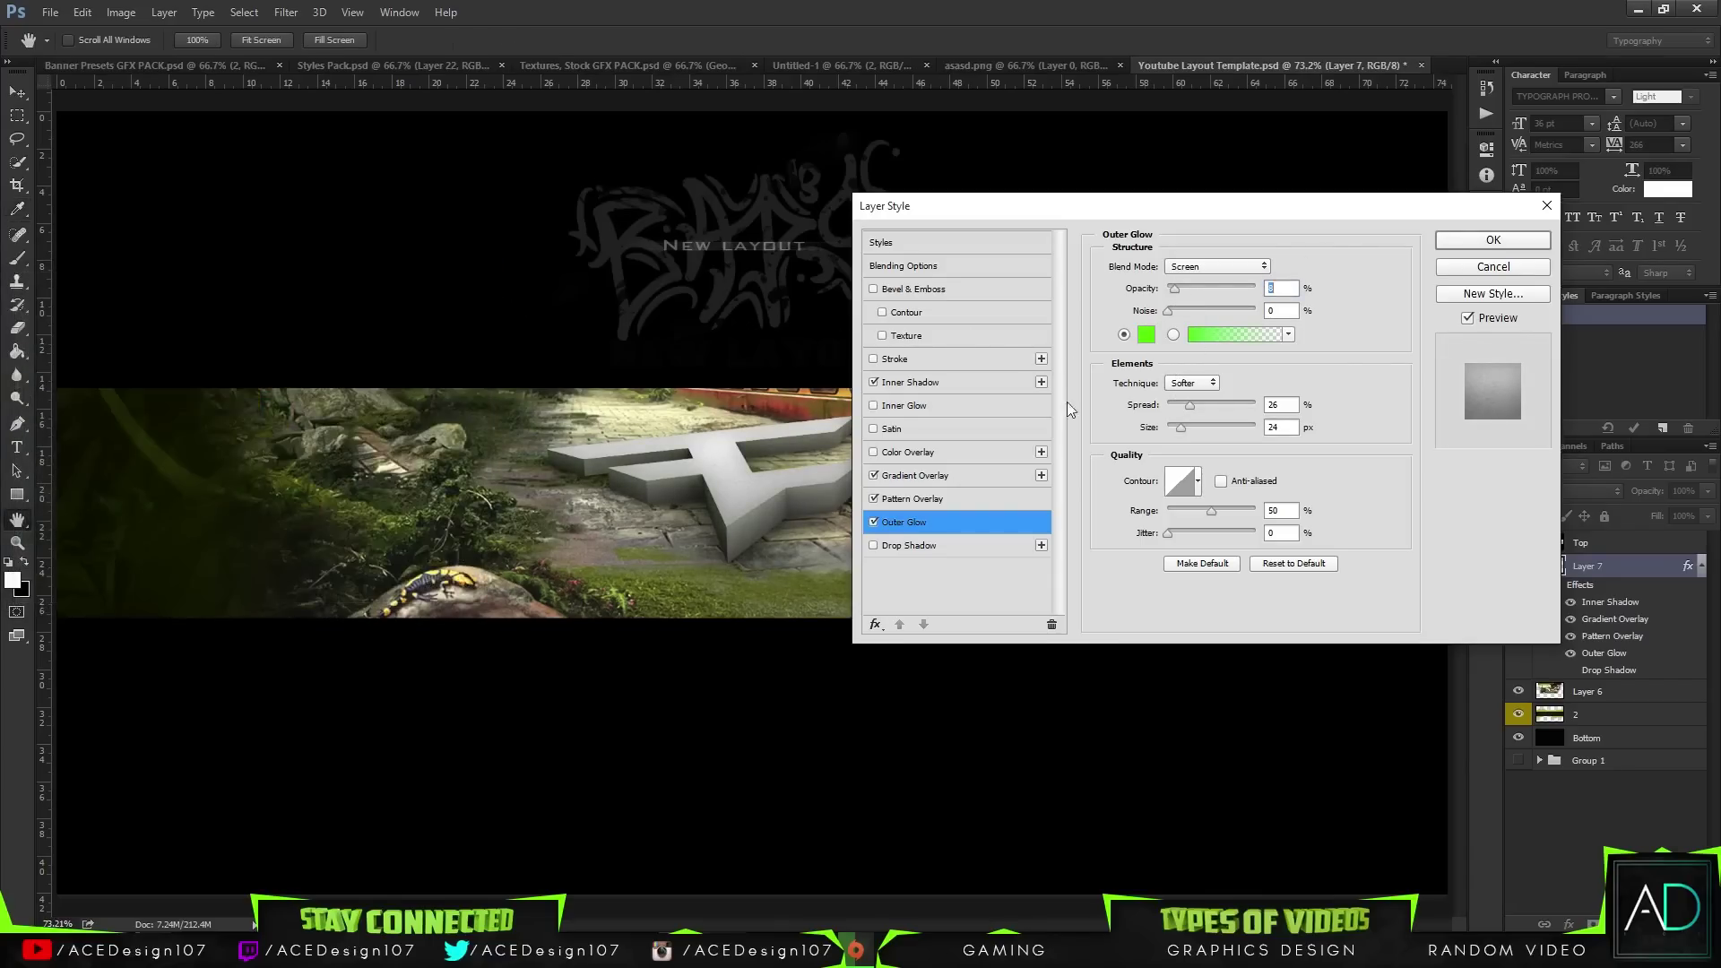
- Enlarge the green outer glow, reduce its spread and apply the layer style
{"action": "left_click_drag", "start_coordinate": [1186, 421], "coordinate": [1203, 424]}
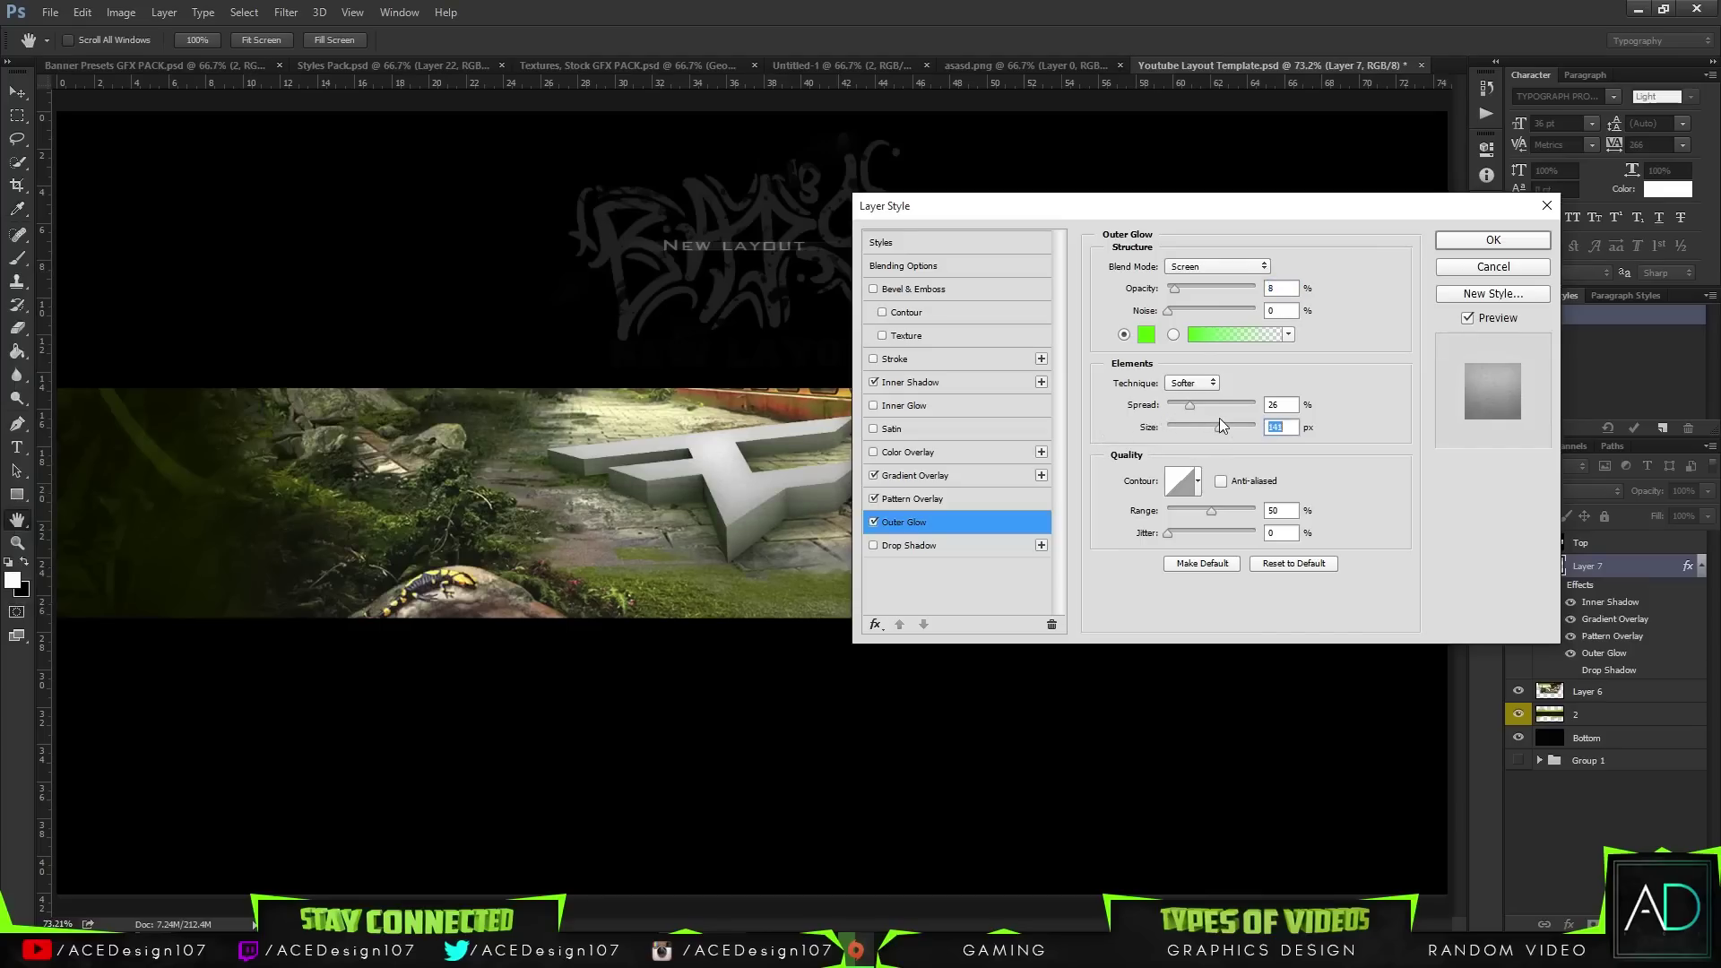
{"action": "left_click_drag", "start_coordinate": [1203, 402], "coordinate": [1171, 407]}
{"action": "left_click", "coordinate": [1457, 242]}
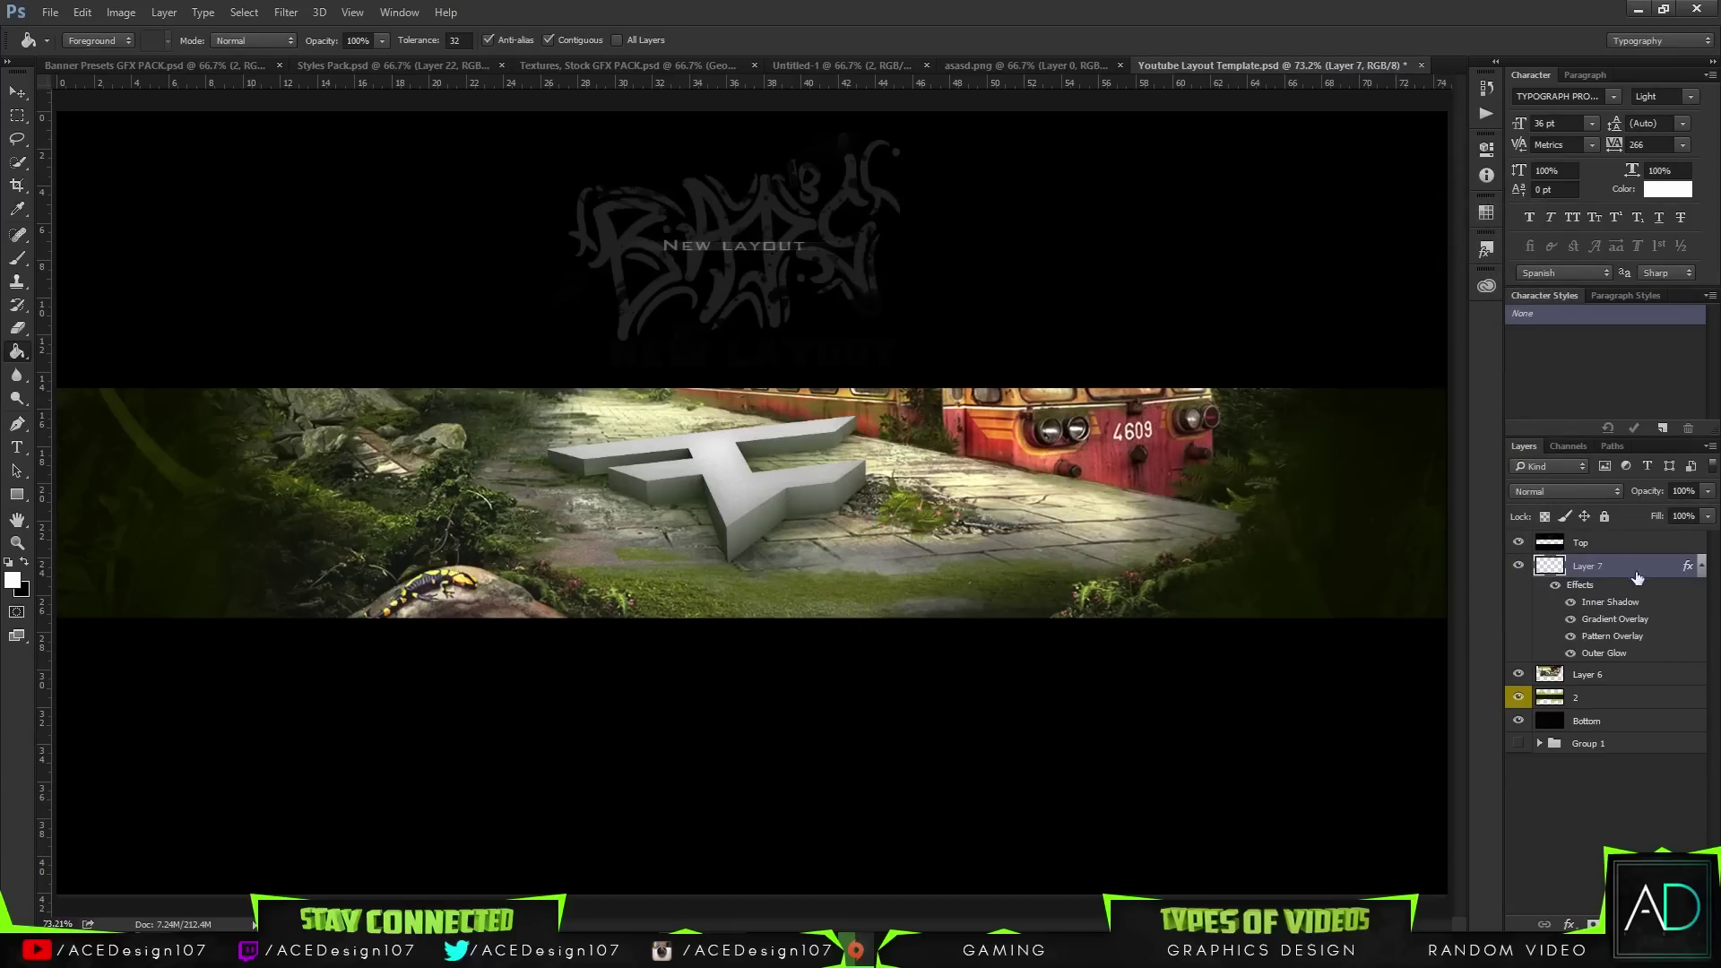
- Hide Layer 7's Outer Glow, collapse its effects and compare the banner with the layer hidden and shown
{"action": "left_click", "coordinate": [1571, 653]}
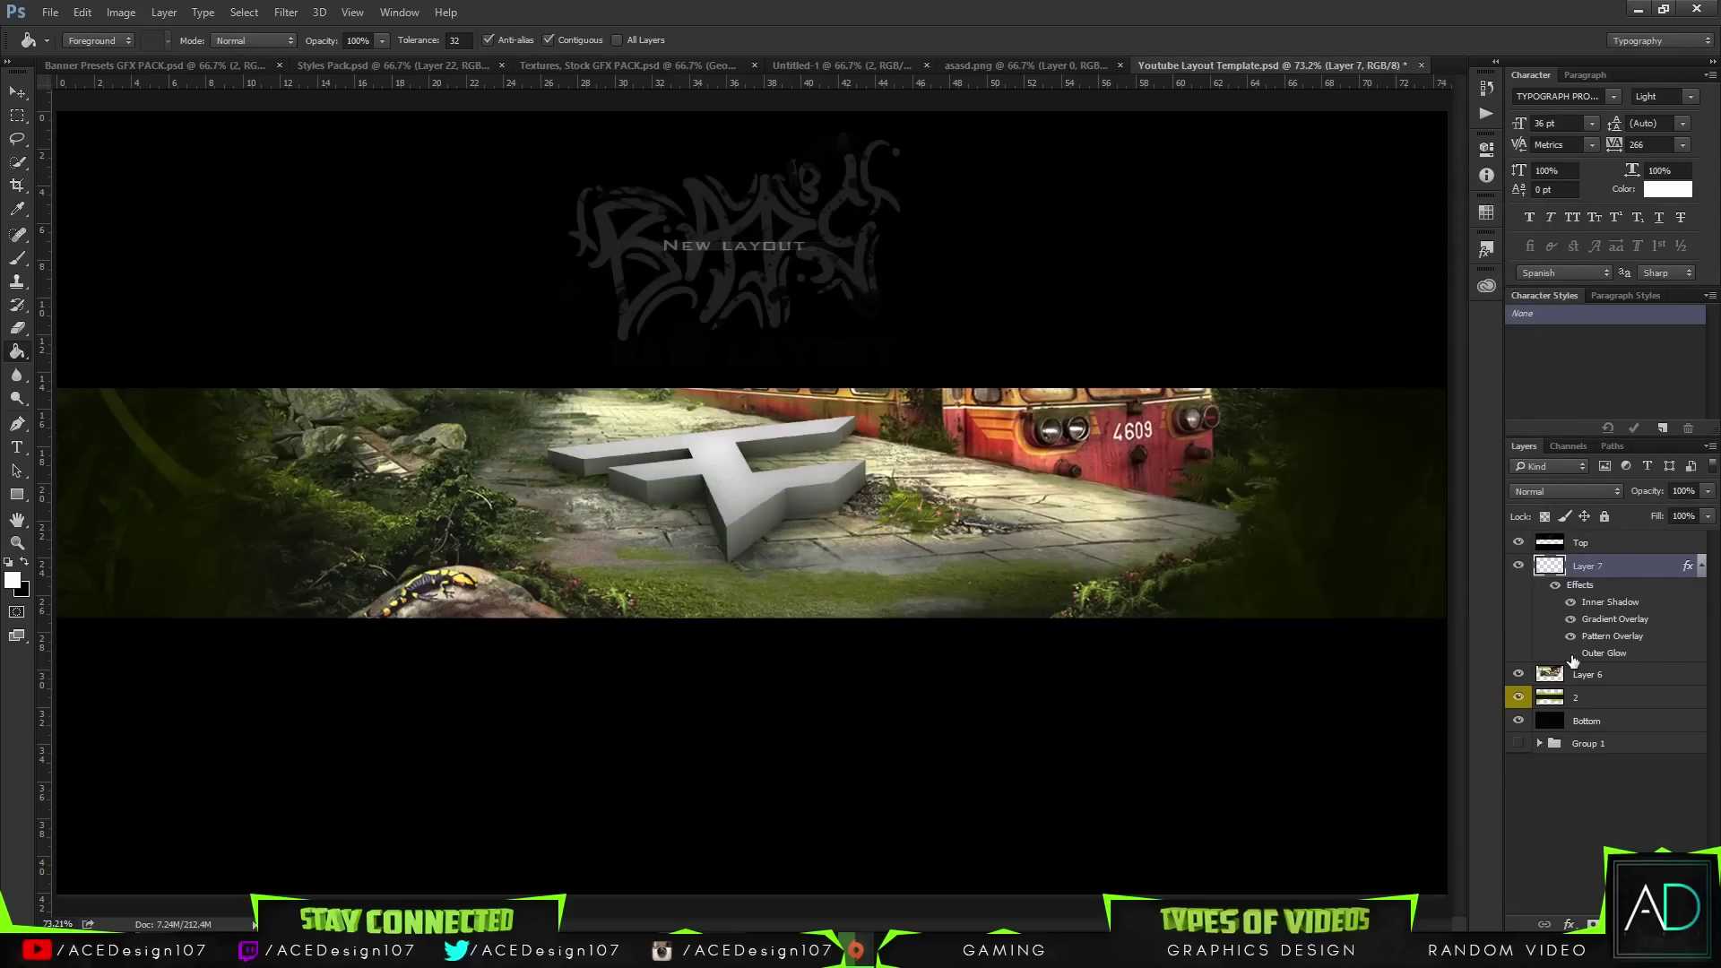
{"action": "left_click", "coordinate": [1701, 569]}
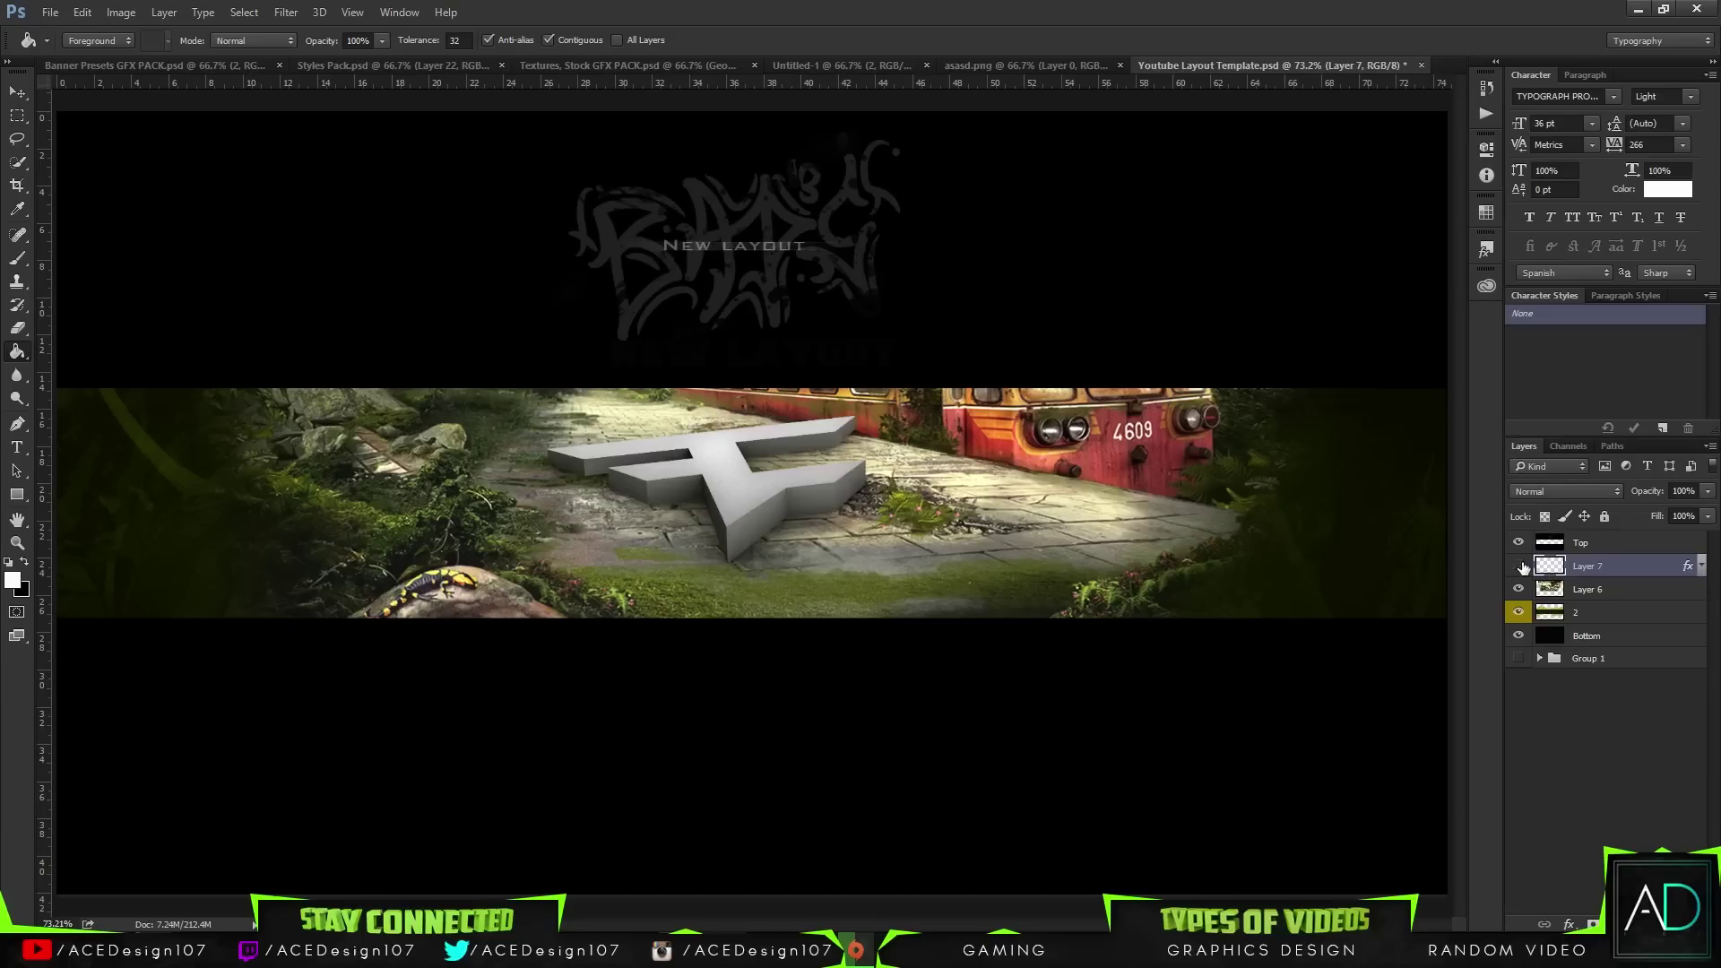
{"action": "left_click", "coordinate": [1522, 565]}
{"action": "left_click", "coordinate": [1520, 566]}
{"action": "left_click", "coordinate": [1521, 565]}
{"action": "left_click", "coordinate": [1521, 566]}
- Draw a Pen tool path along the end of the logo's upper arm and around the train area beside it
{"action": "left_click", "coordinate": [15, 102]}
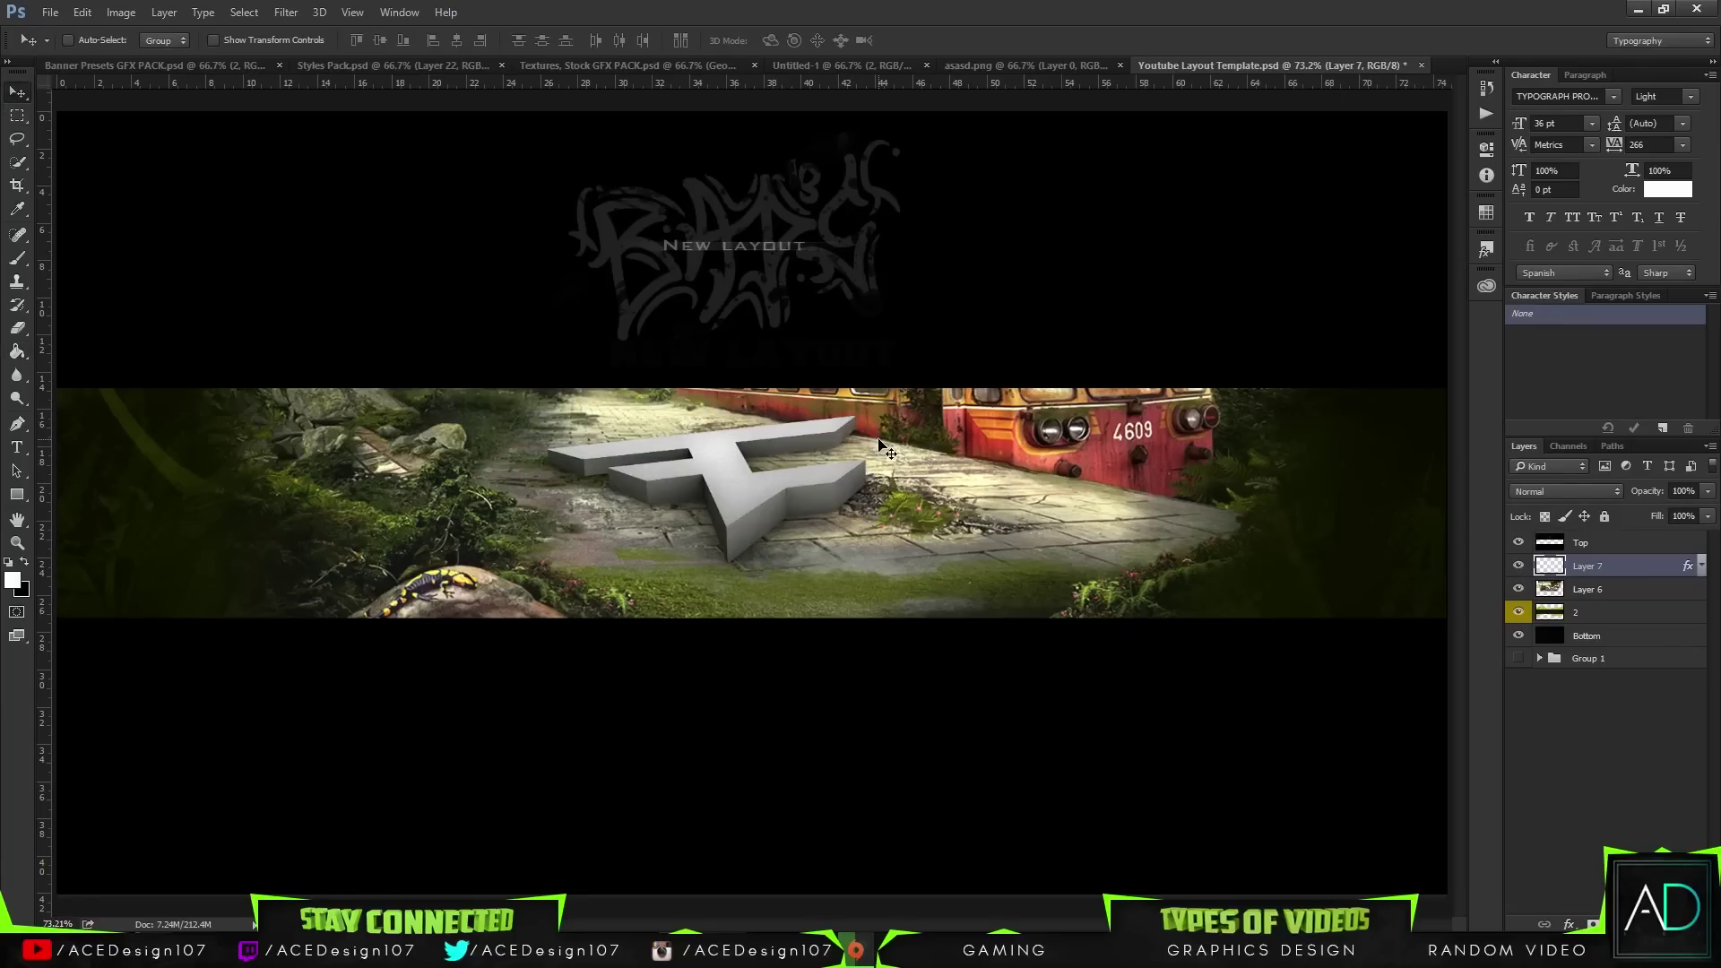
{"action": "scroll", "coordinate": [888, 453], "scroll_direction": "up", "scroll_amount": 3}
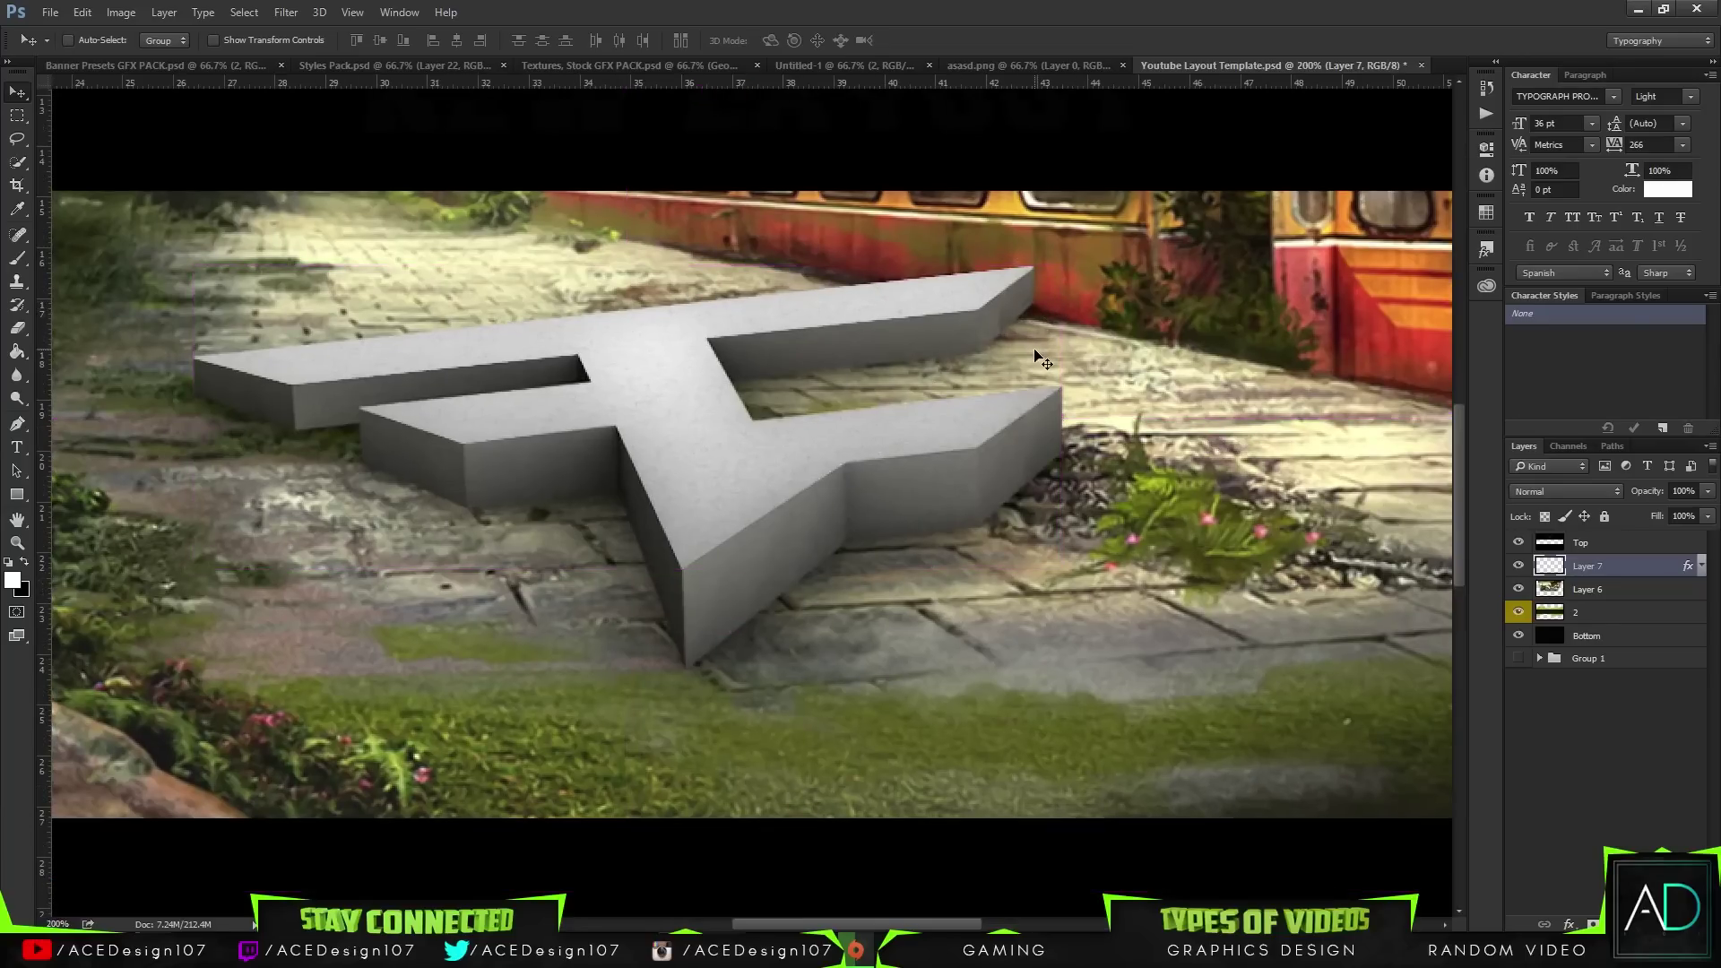
{"action": "key", "text": "p"}
{"action": "left_click", "coordinate": [1021, 317]}
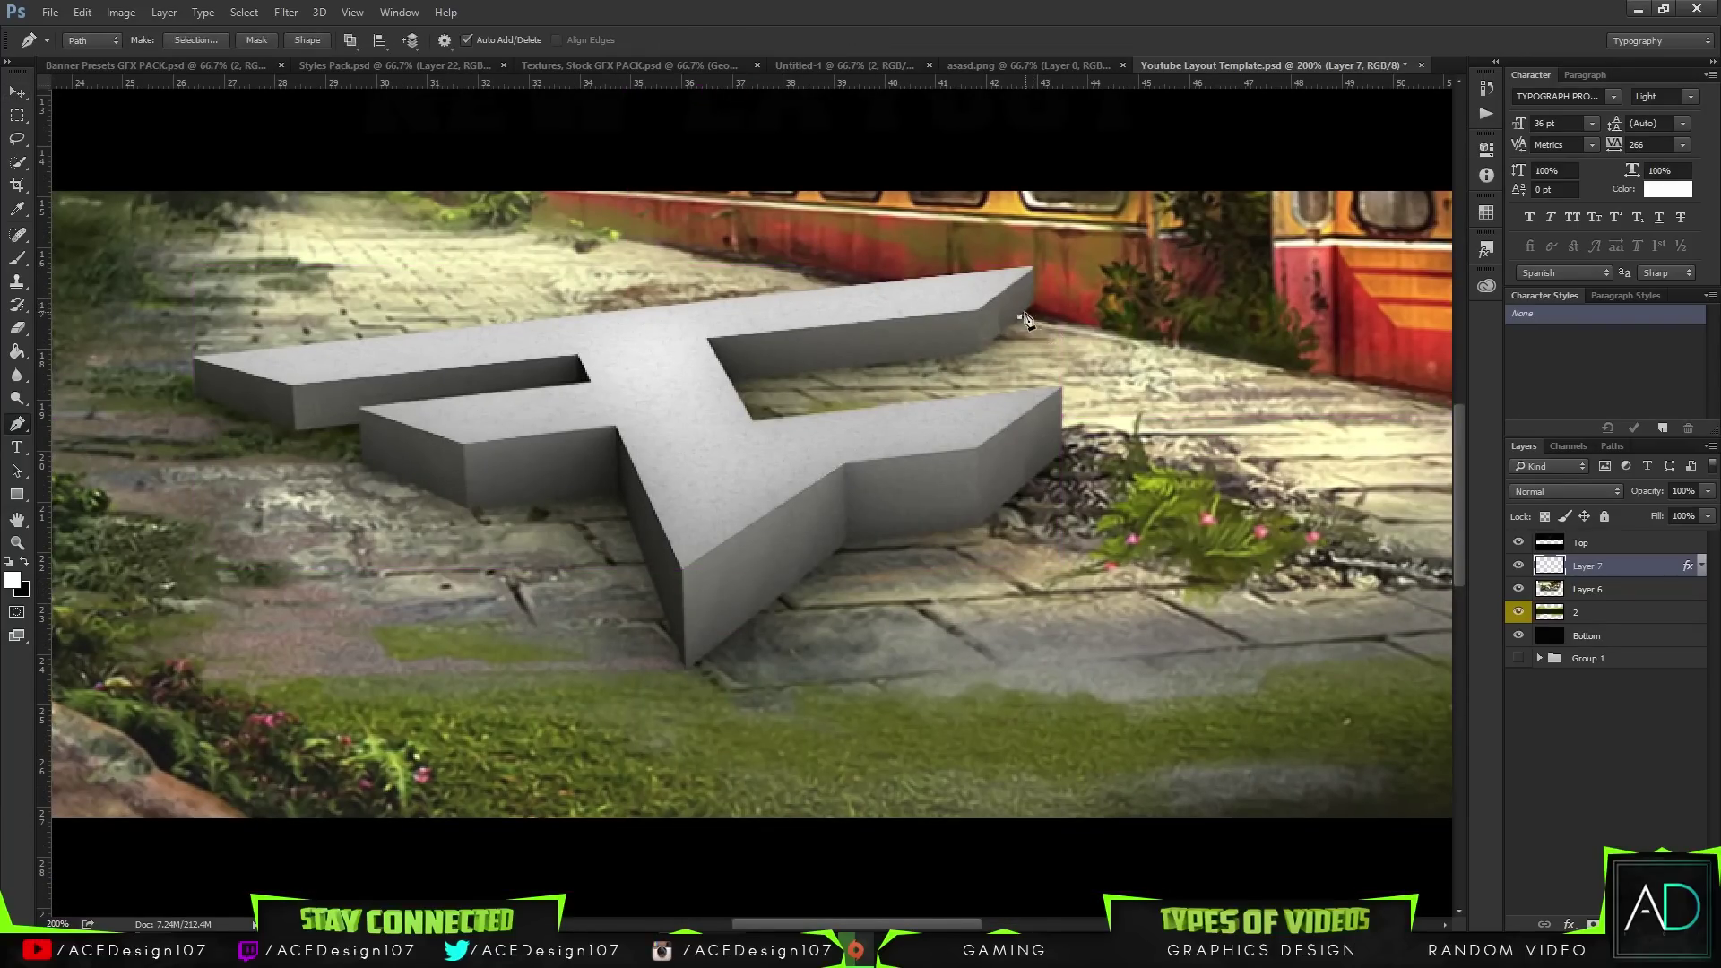
{"action": "left_click", "coordinate": [1036, 300]}
{"action": "left_click", "coordinate": [1035, 266]}
{"action": "left_click", "coordinate": [976, 266]}
{"action": "left_click", "coordinate": [966, 182]}
{"action": "left_click", "coordinate": [1126, 182]}
{"action": "left_click", "coordinate": [1125, 331]}
- Convert the path into a selection and add a new layer above Layer 7
{"action": "right_click", "coordinate": [1070, 294]}
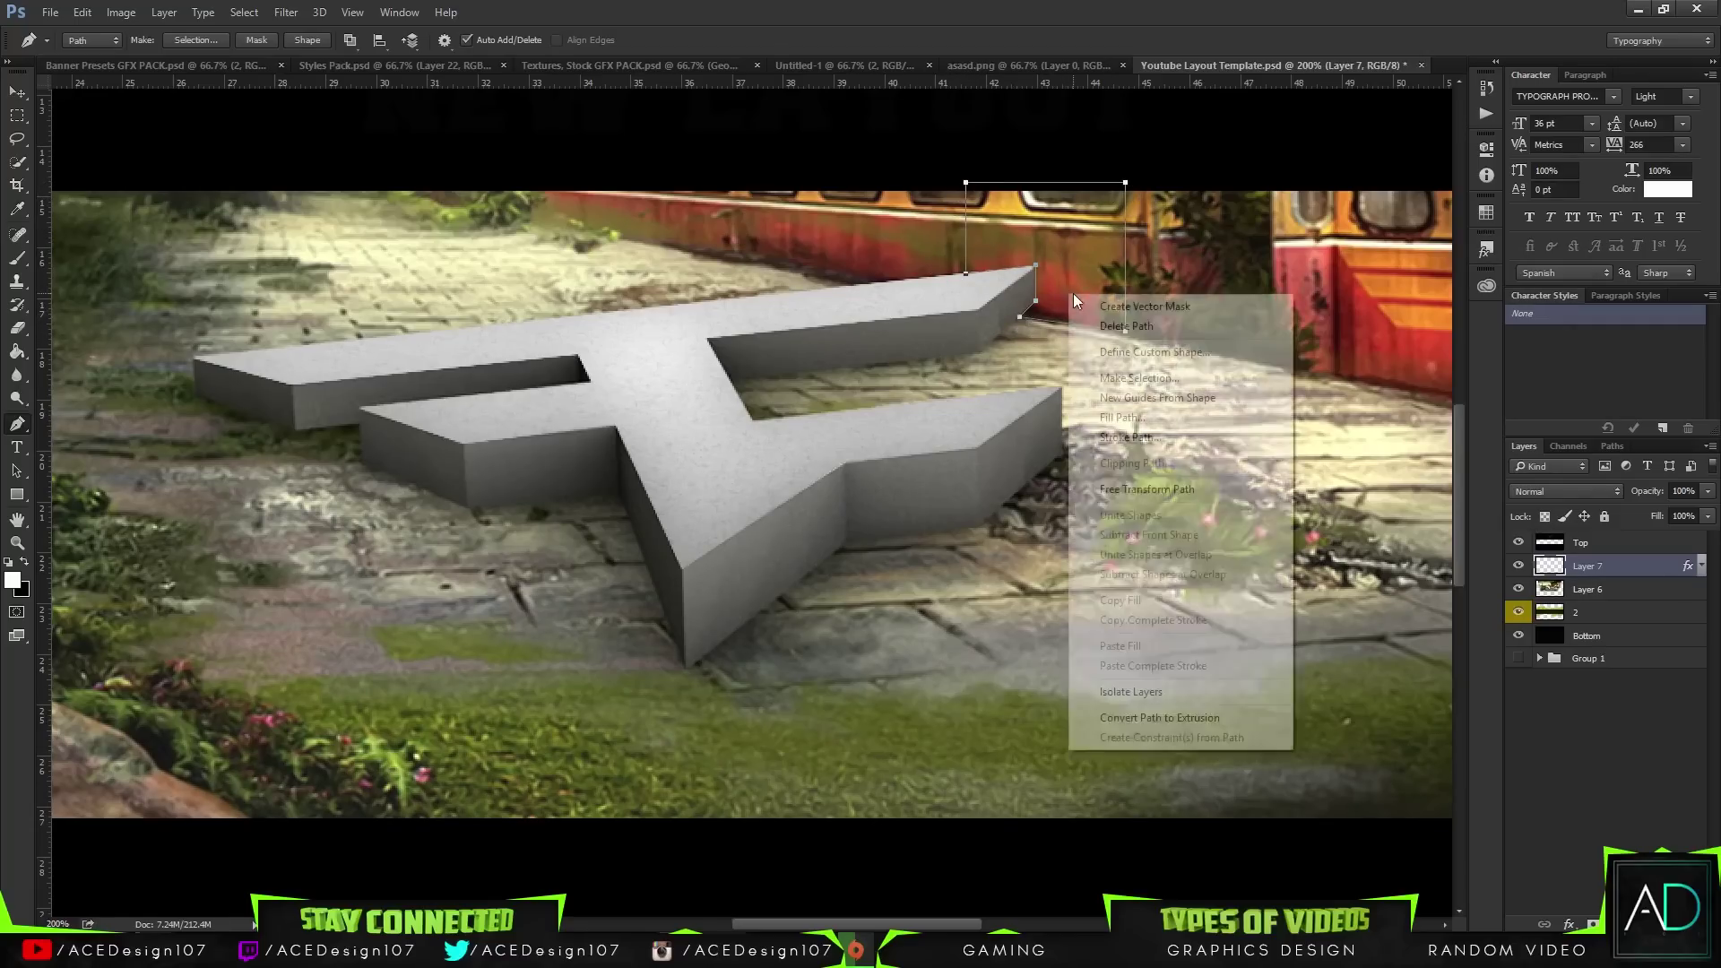
{"action": "left_click", "coordinate": [1110, 371]}
{"action": "key", "text": "Return"}
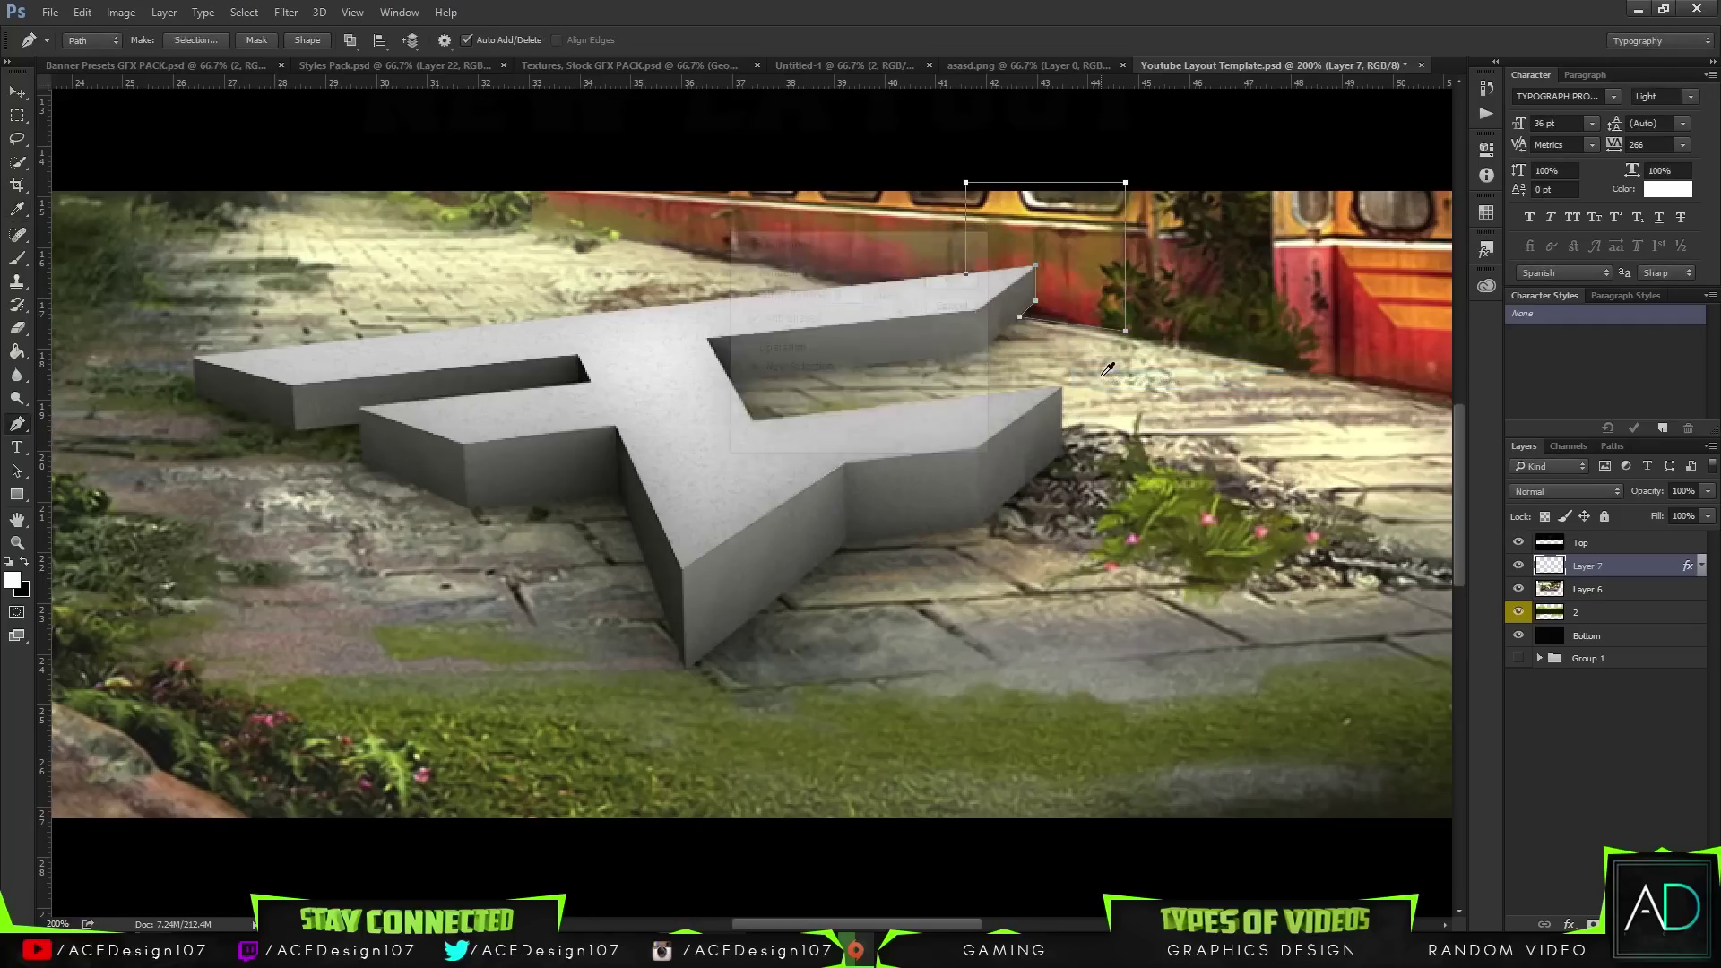
{"action": "key", "text": "ctrl+shift+alt+n"}
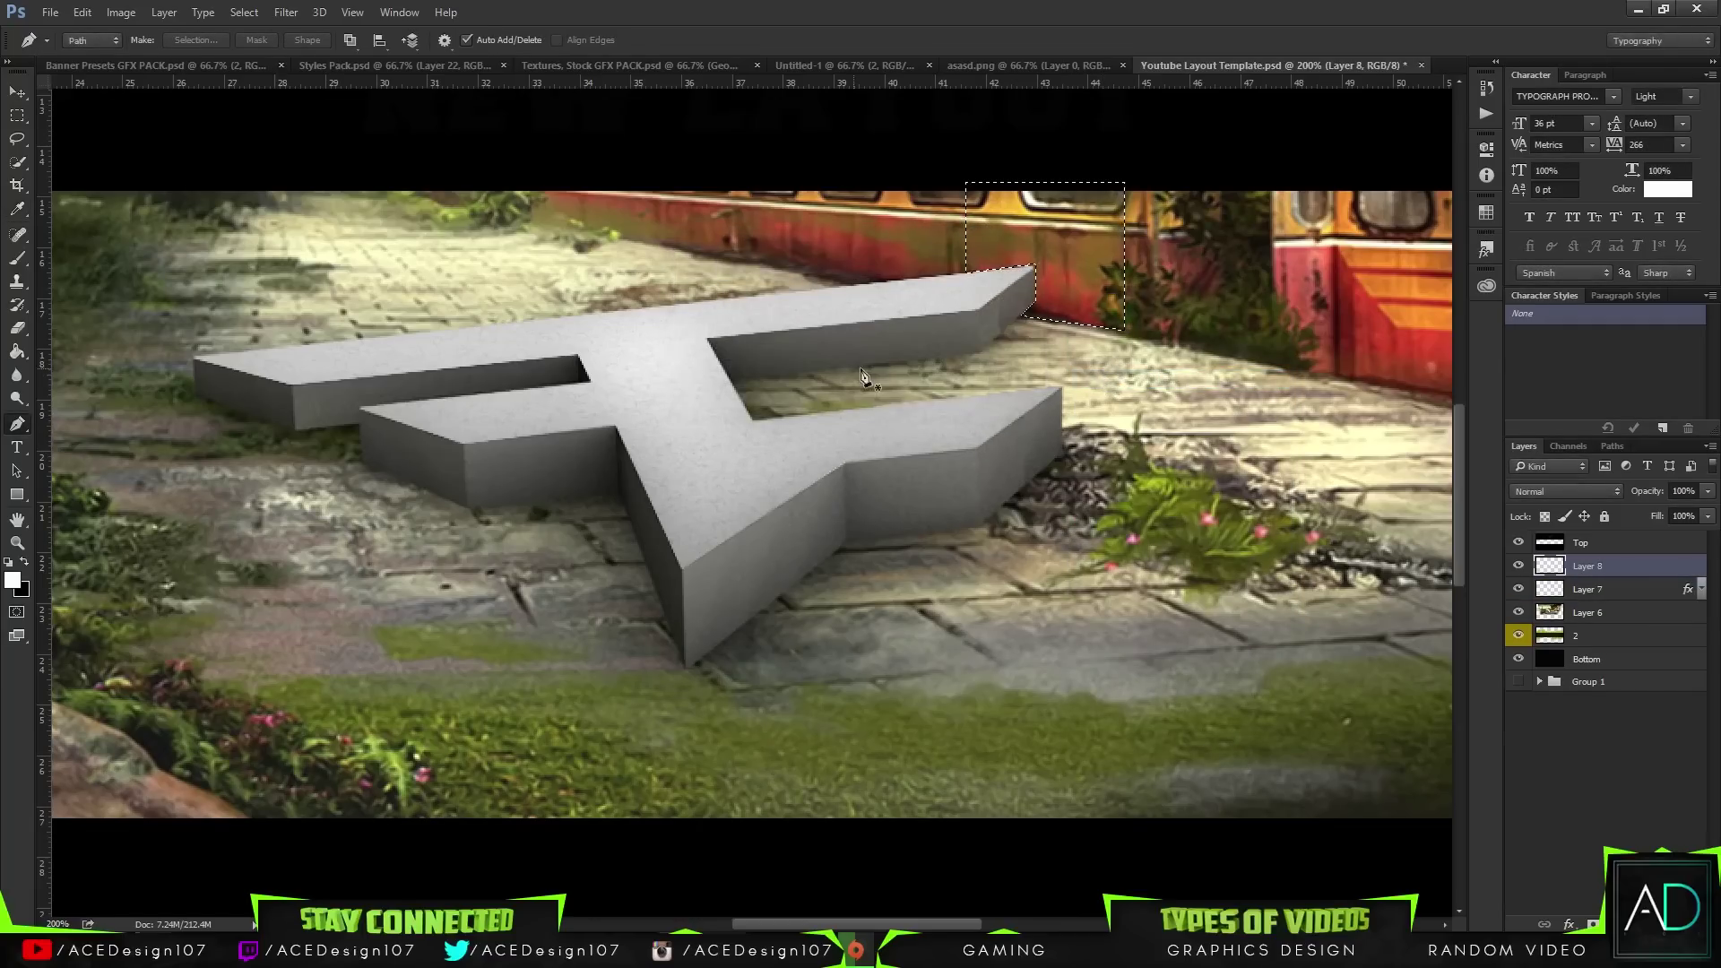
- Set up a 30 px black brush and try a full-opacity shadow stroke beside the tip of the upper arm
{"action": "key", "text": "b"}
{"action": "left_click", "coordinate": [91, 40]}
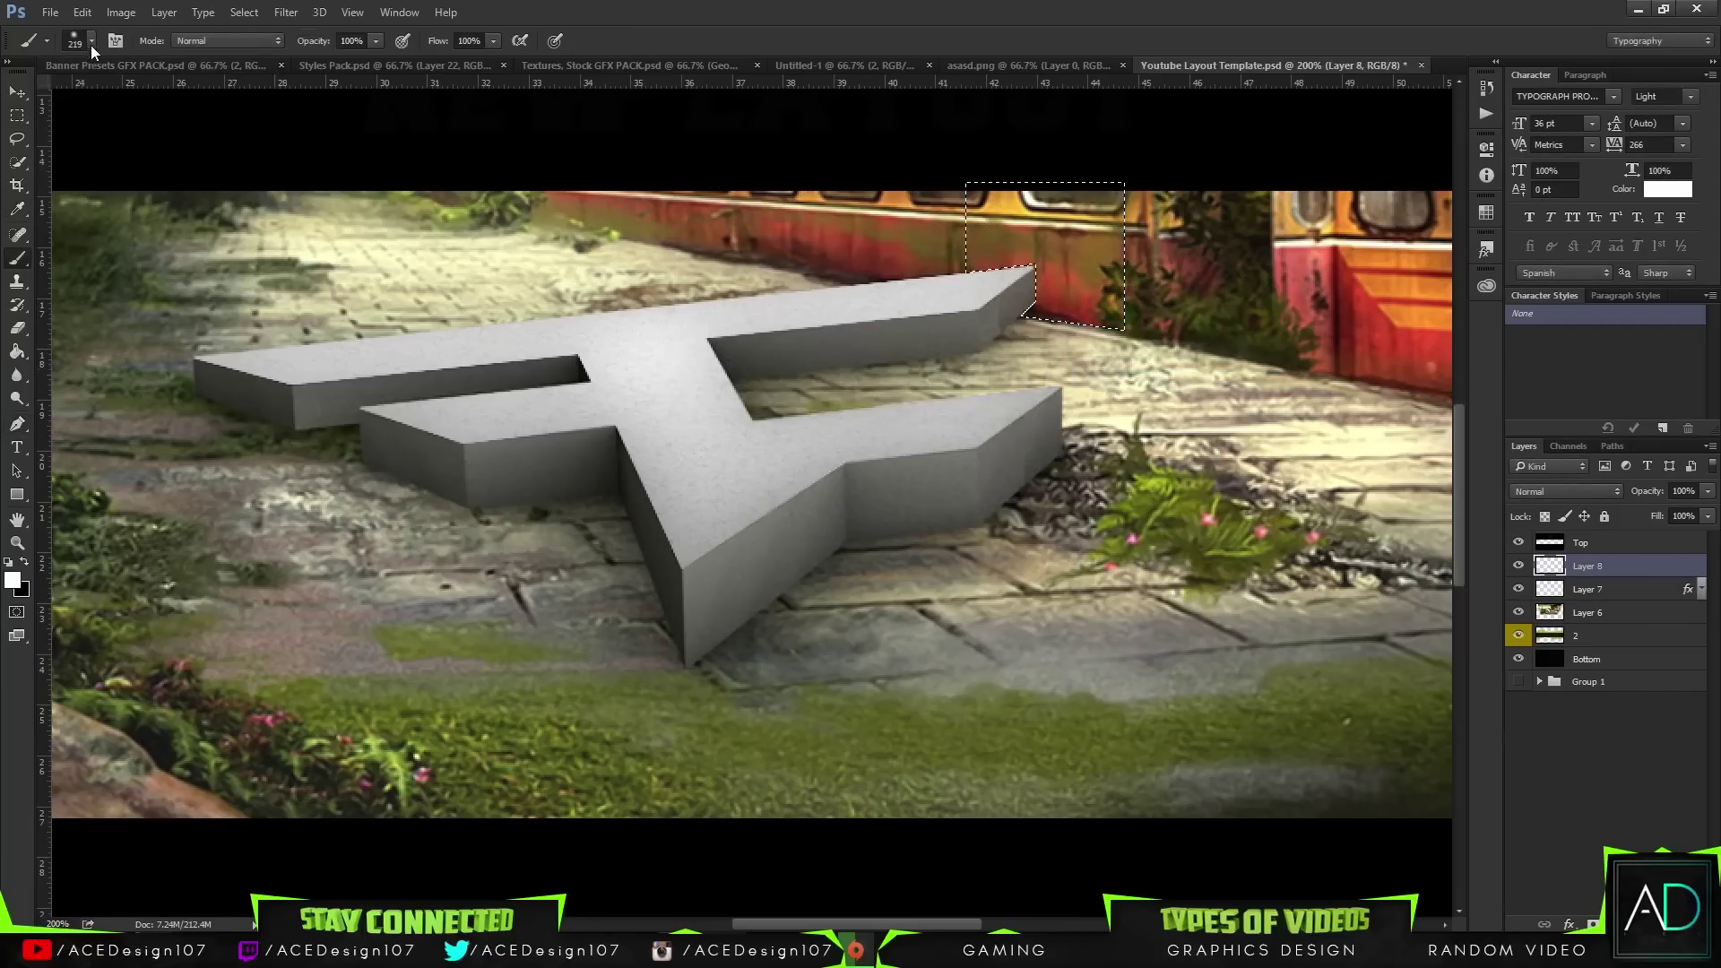
{"action": "left_click_drag", "start_coordinate": [93, 98], "coordinate": [115, 94]}
{"action": "key", "text": "Return"}
{"action": "left_click", "coordinate": [24, 561]}
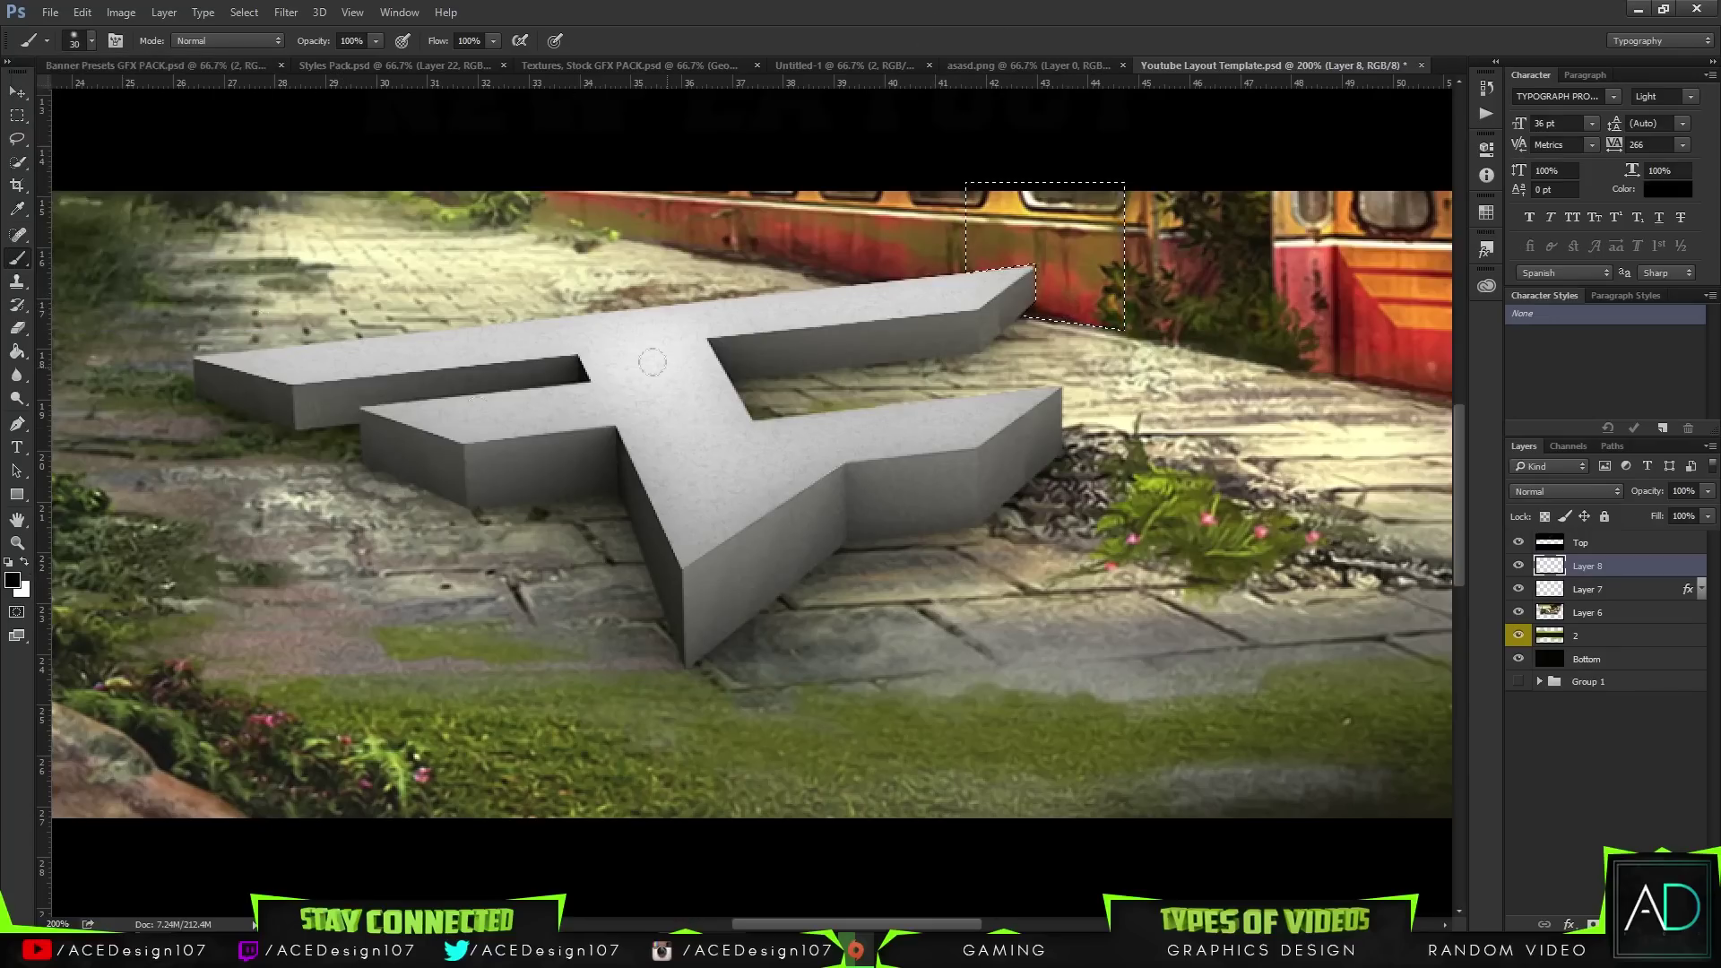
{"action": "left_click_drag", "start_coordinate": [1014, 328], "coordinate": [1033, 295]}
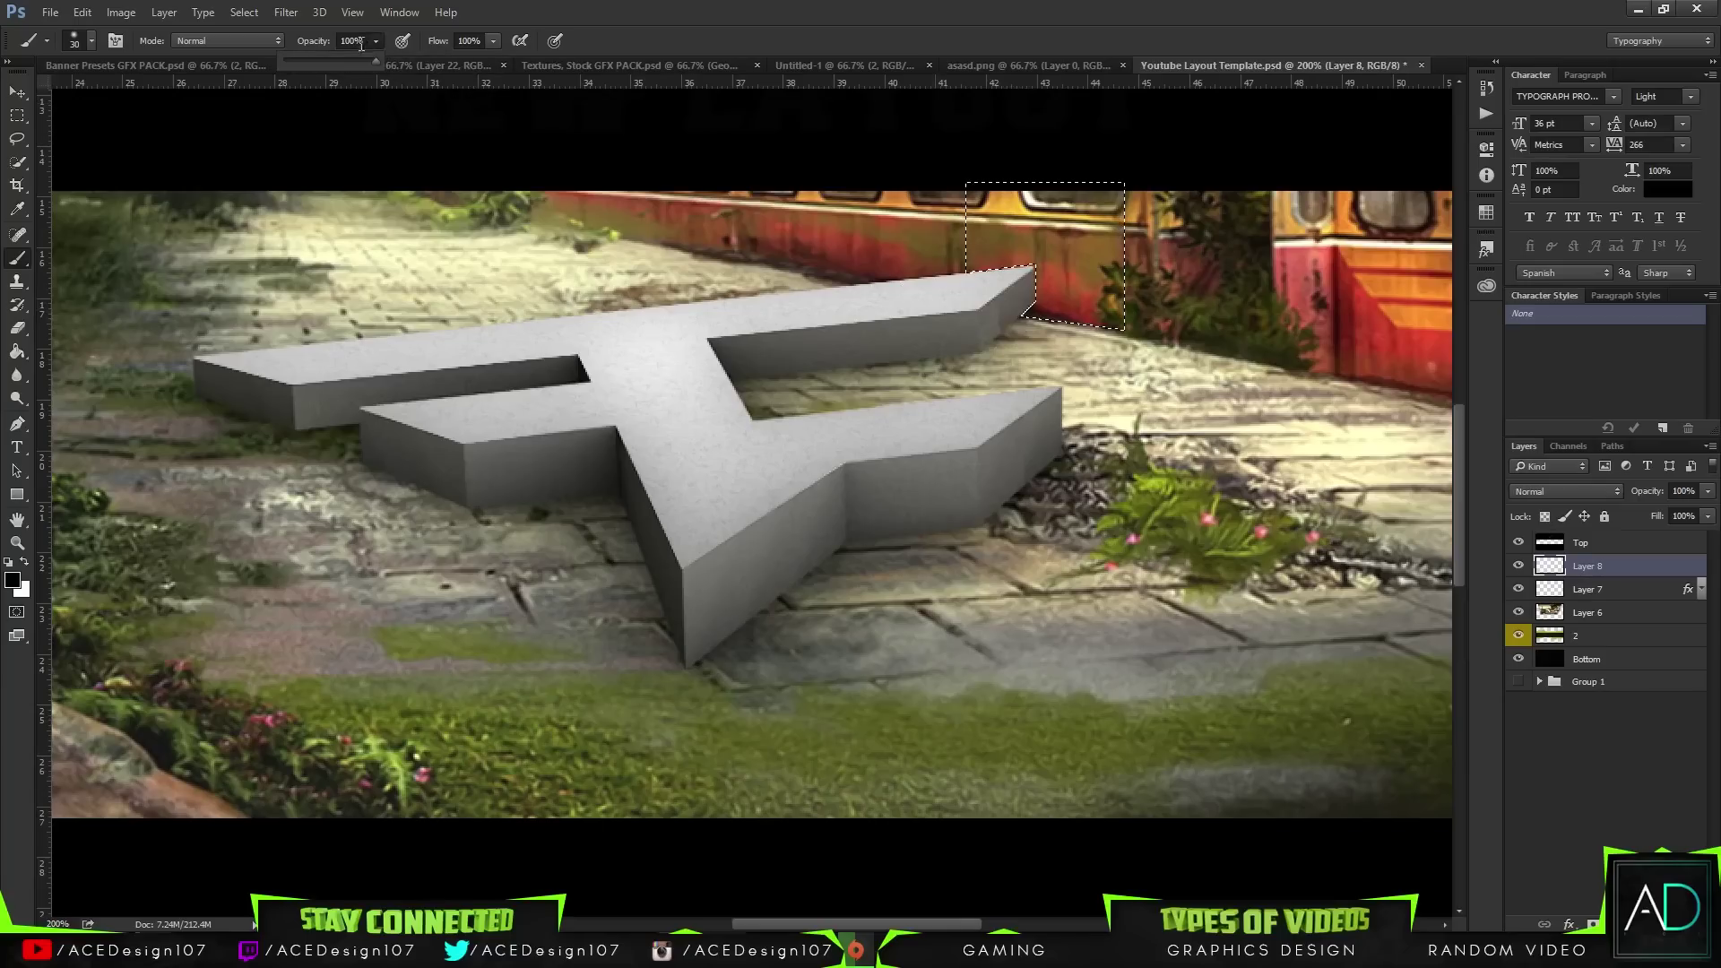
- Paint a soft black shadow at 26% brush opacity beside the upper arm's tip, clear the selection and switch to the Eraser
{"action": "key", "text": "2"}
{"action": "key", "text": "6"}
{"action": "mouse_move", "coordinate": [1016, 333]}
{"action": "left_mouse_down"}
{"action": "mouse_move", "coordinate": [1020, 269]}
{"action": "mouse_move", "coordinate": [1038, 310]}
{"action": "left_mouse_up"}
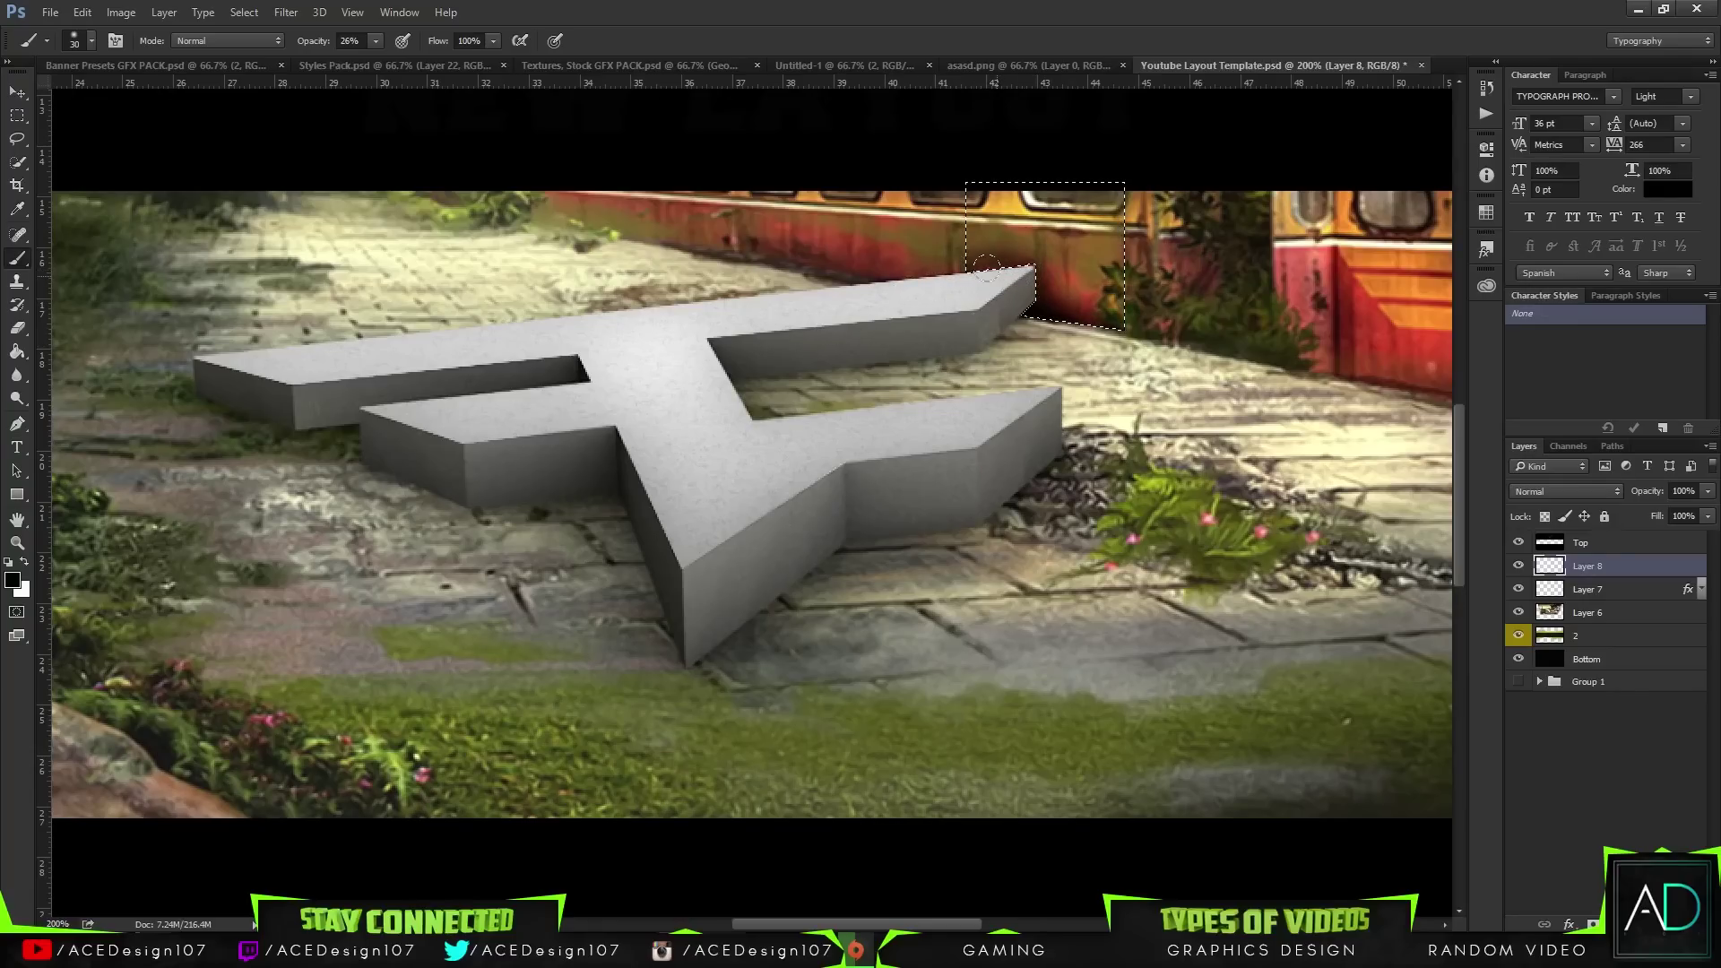
{"action": "key", "text": "ctrl+d"}
{"action": "key", "text": "ctrl+minus"}
{"action": "key", "text": "ctrl+minus"}
{"action": "key", "text": "e"}
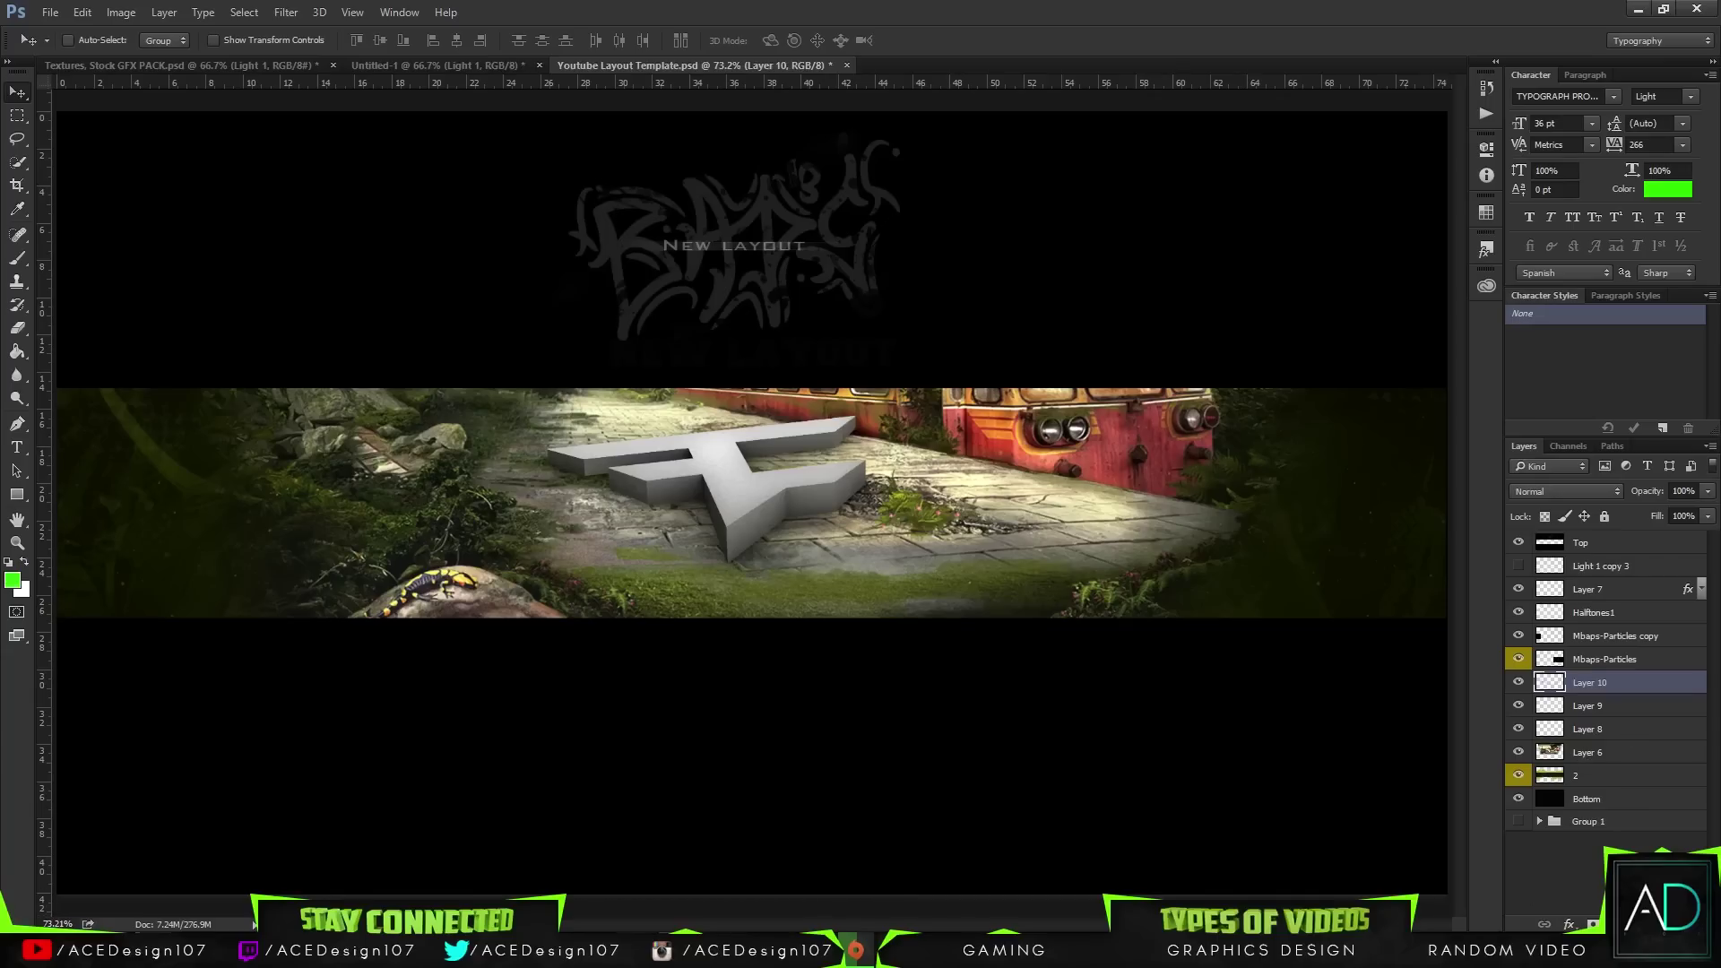
{"action": "key", "text": "alt+Tab"}
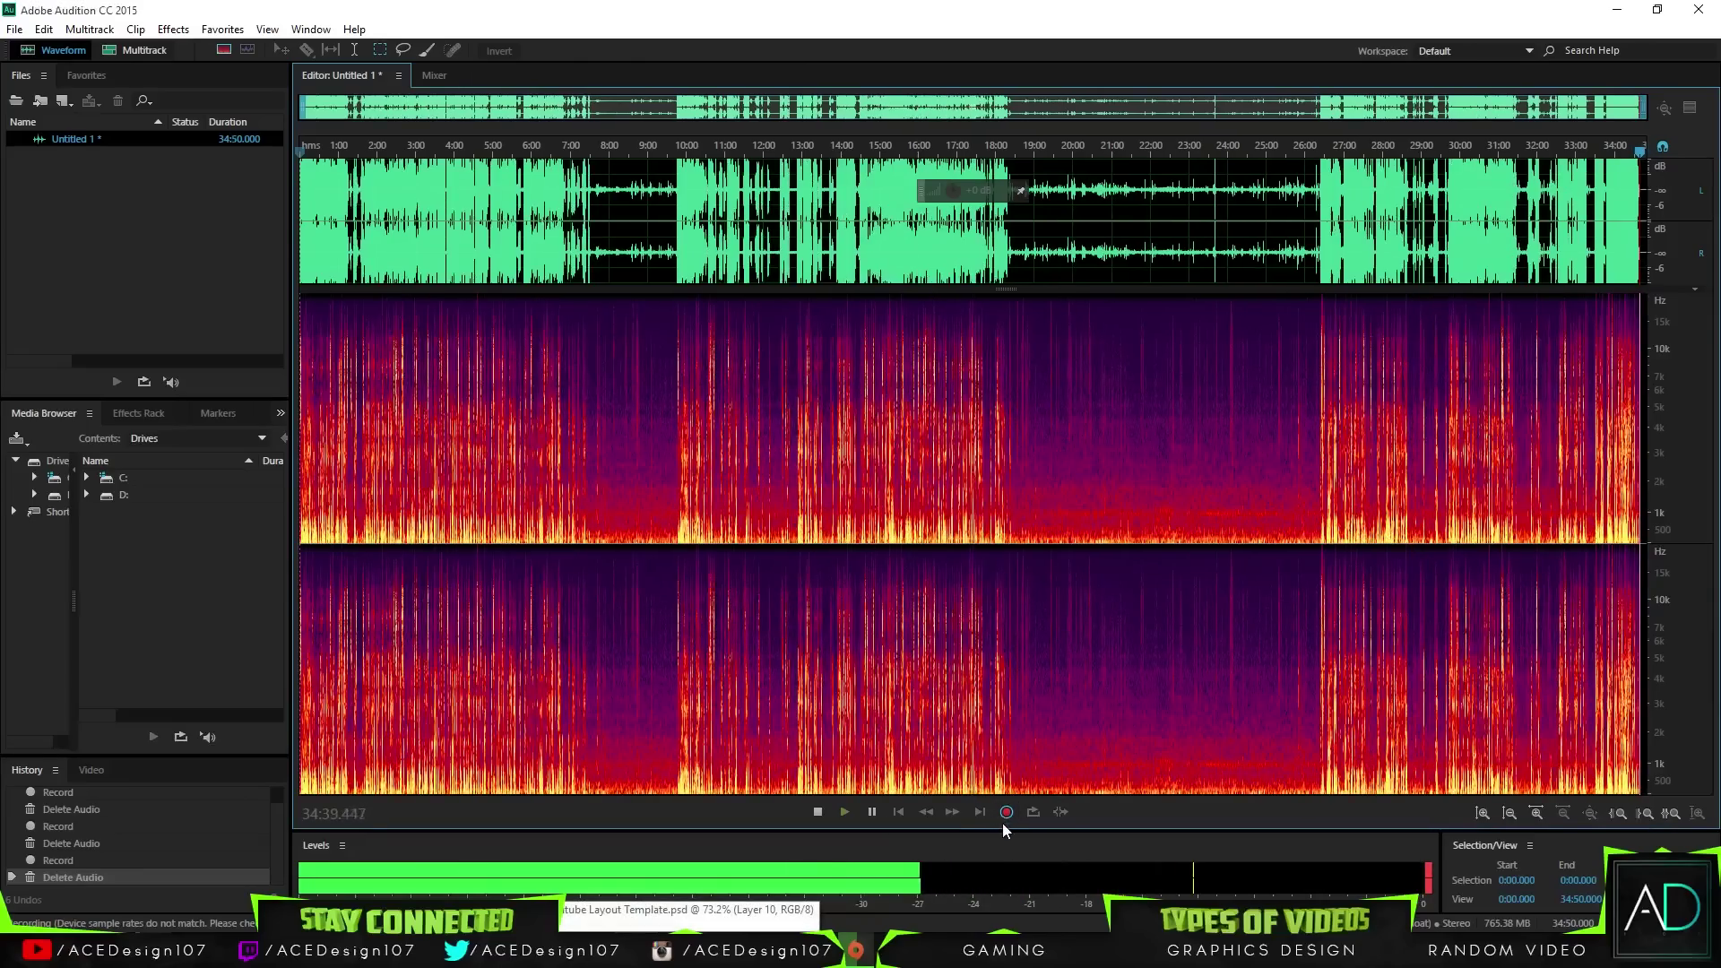